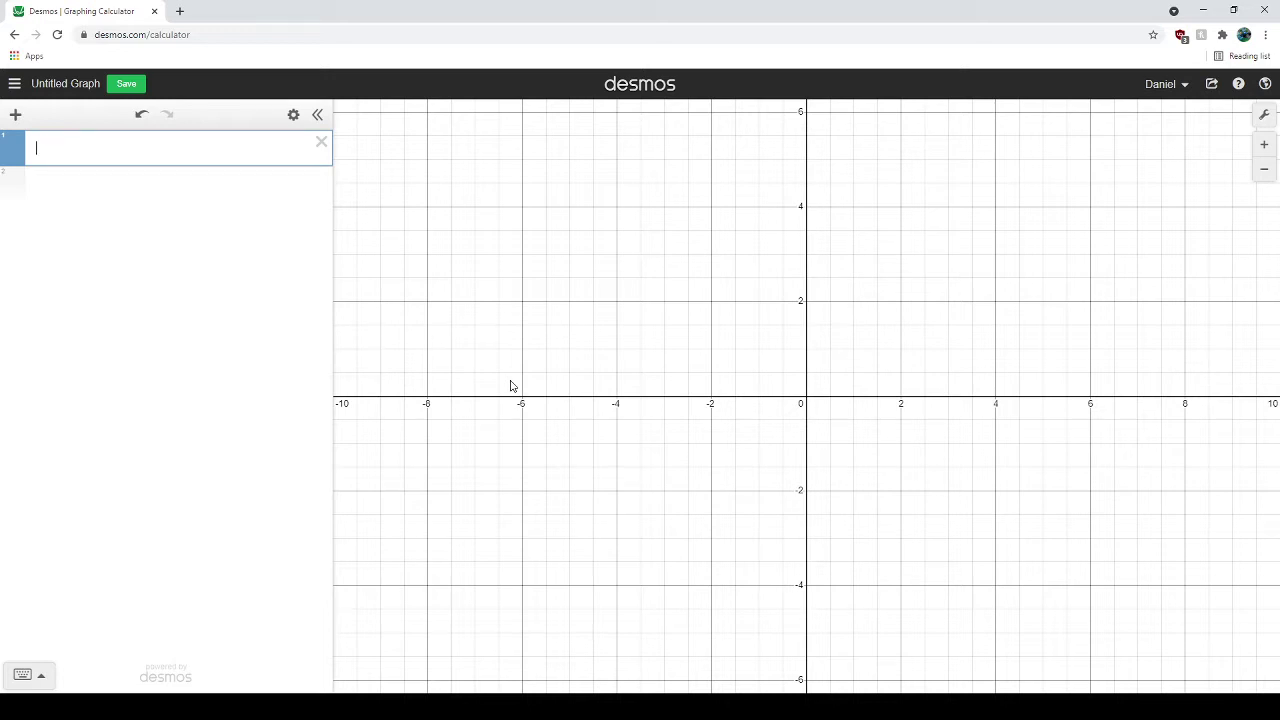
Enter y = x^2, then edit it into the inequality y < x^2 so the area below is shaded
type("y=x^2")
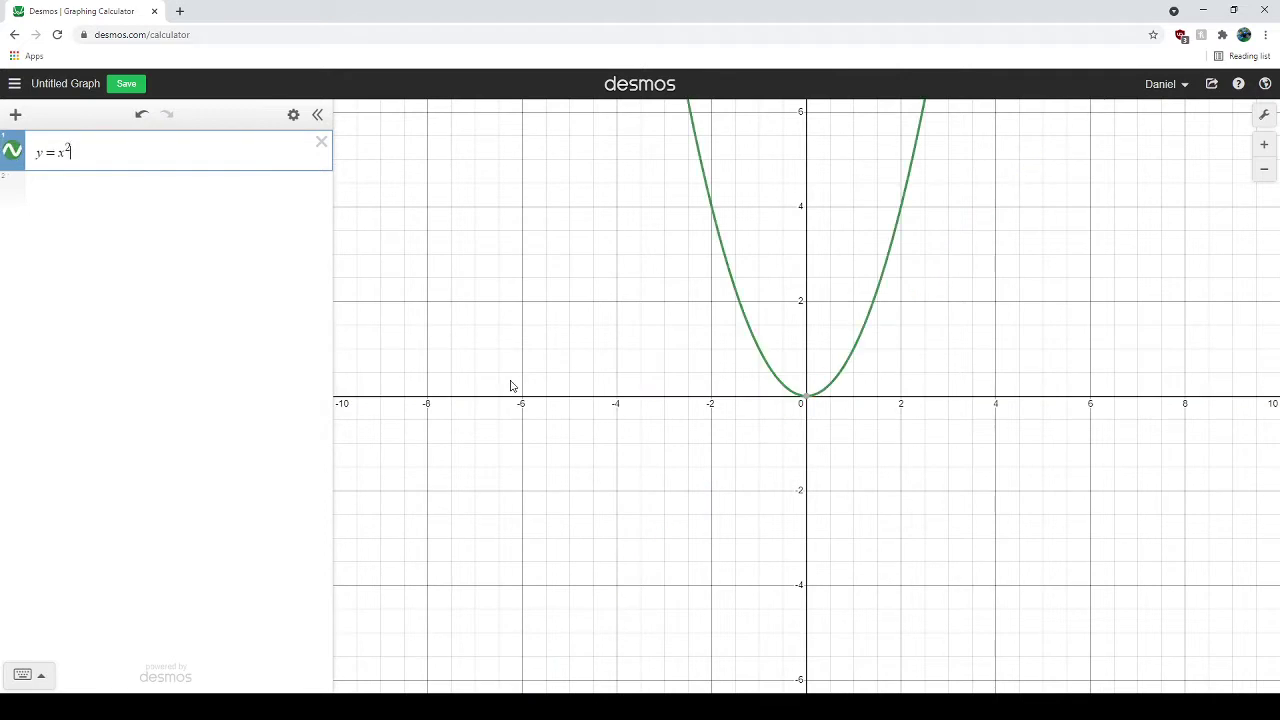
key("Left")
key("BackSpace")
key("BackSpace")
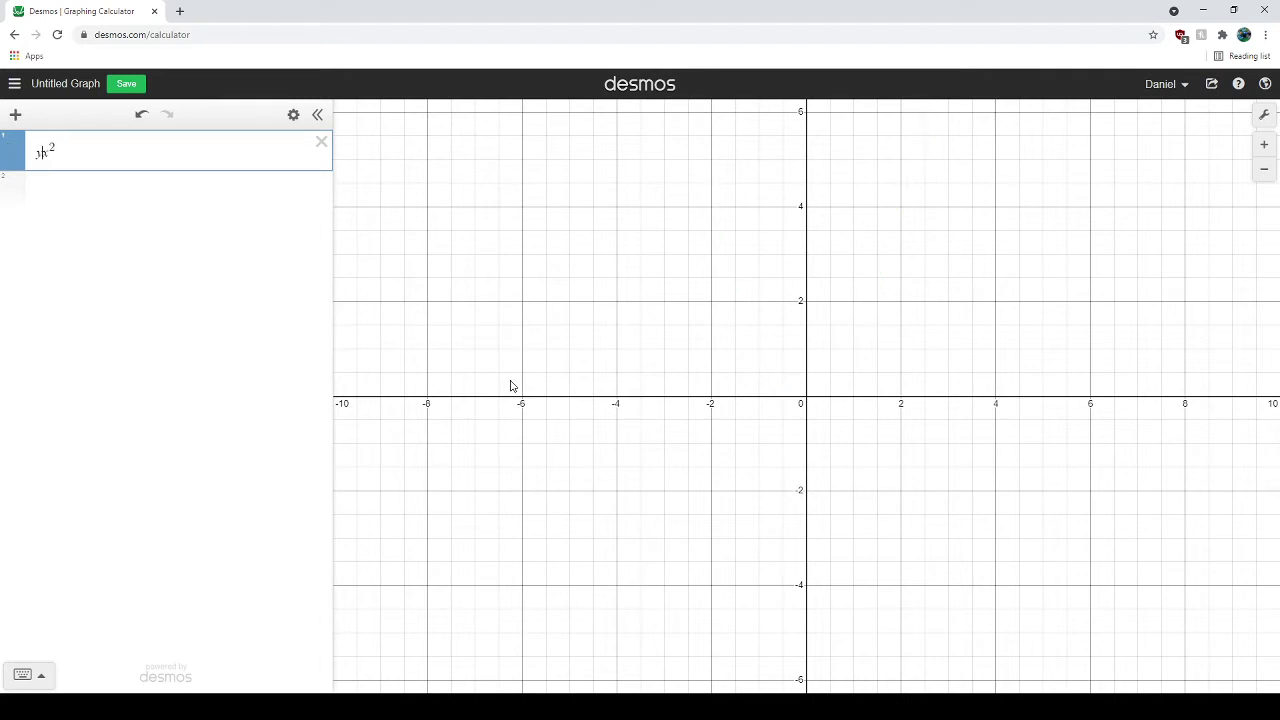
type("y<")
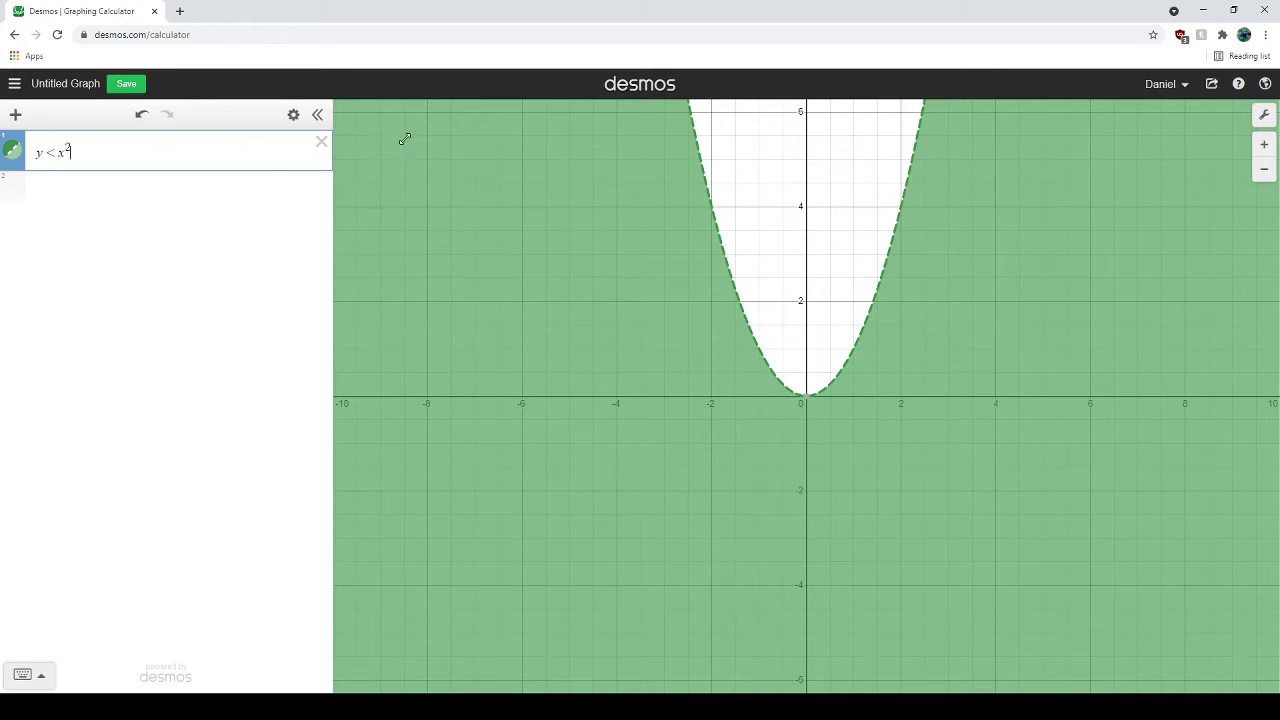
Restrict the inequality to the domain {−2 ≤ x ≤ 2}
type("{")
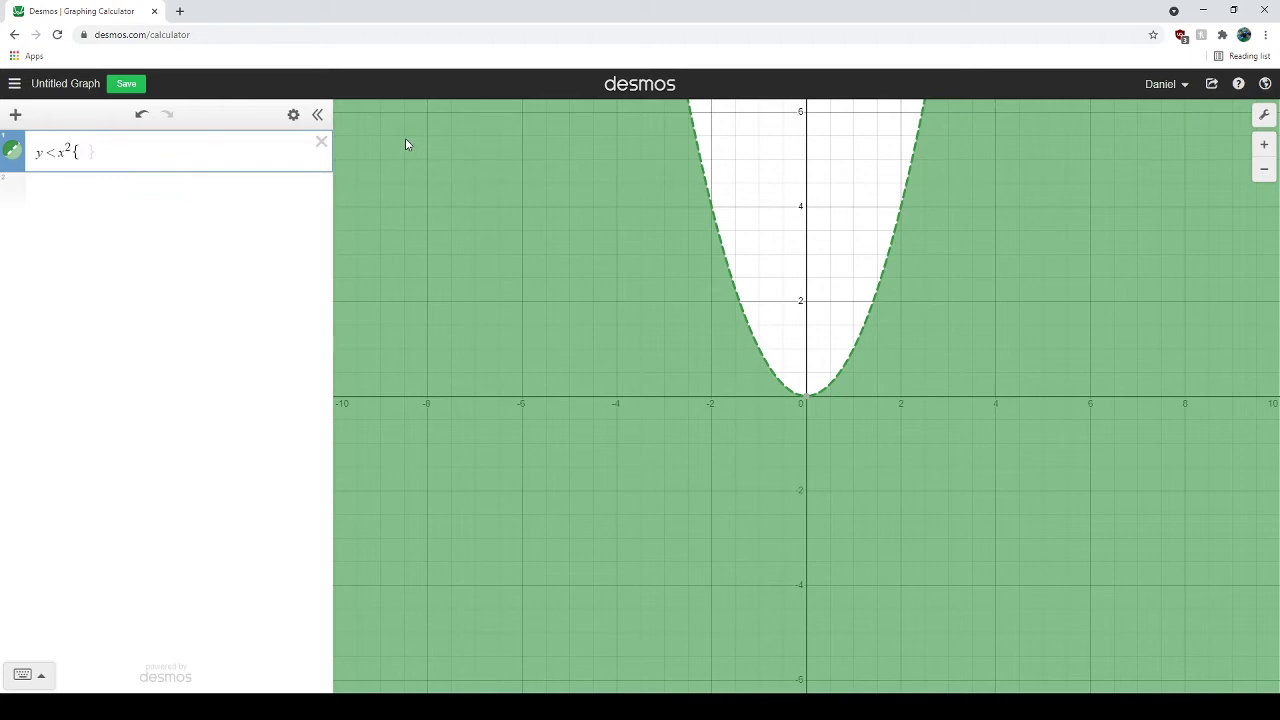
type("-2<=x")
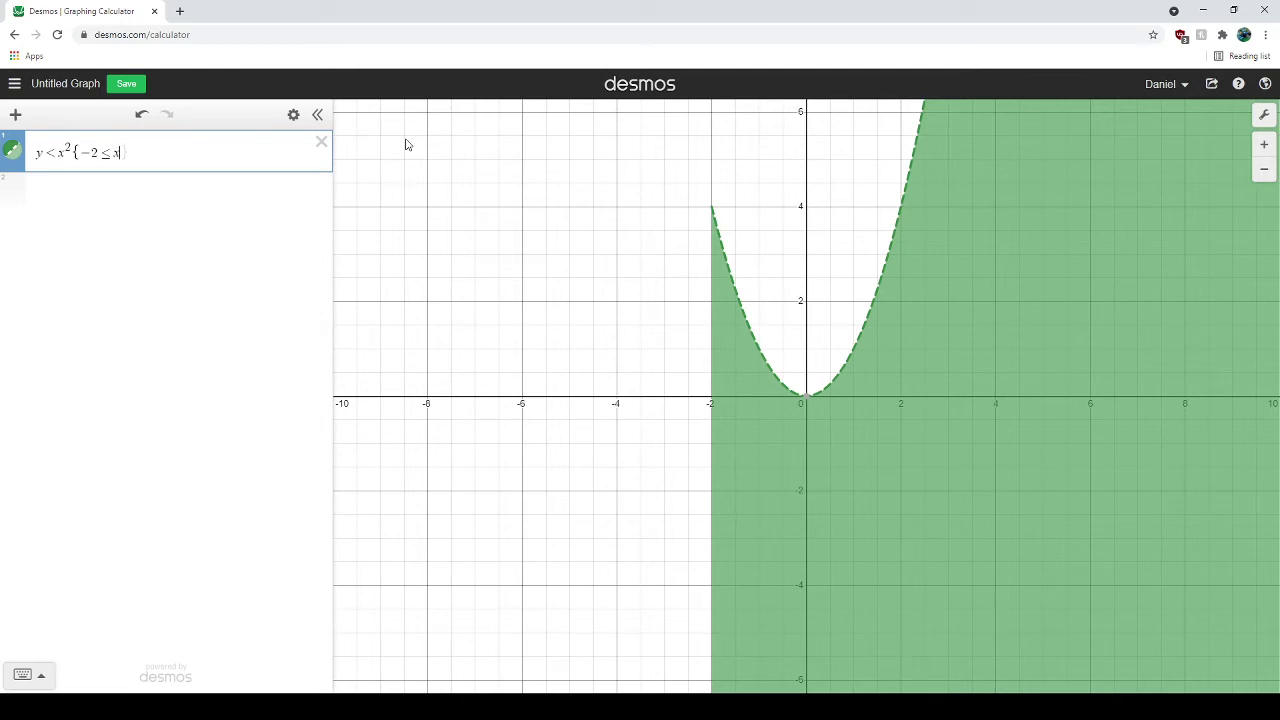
type("<")
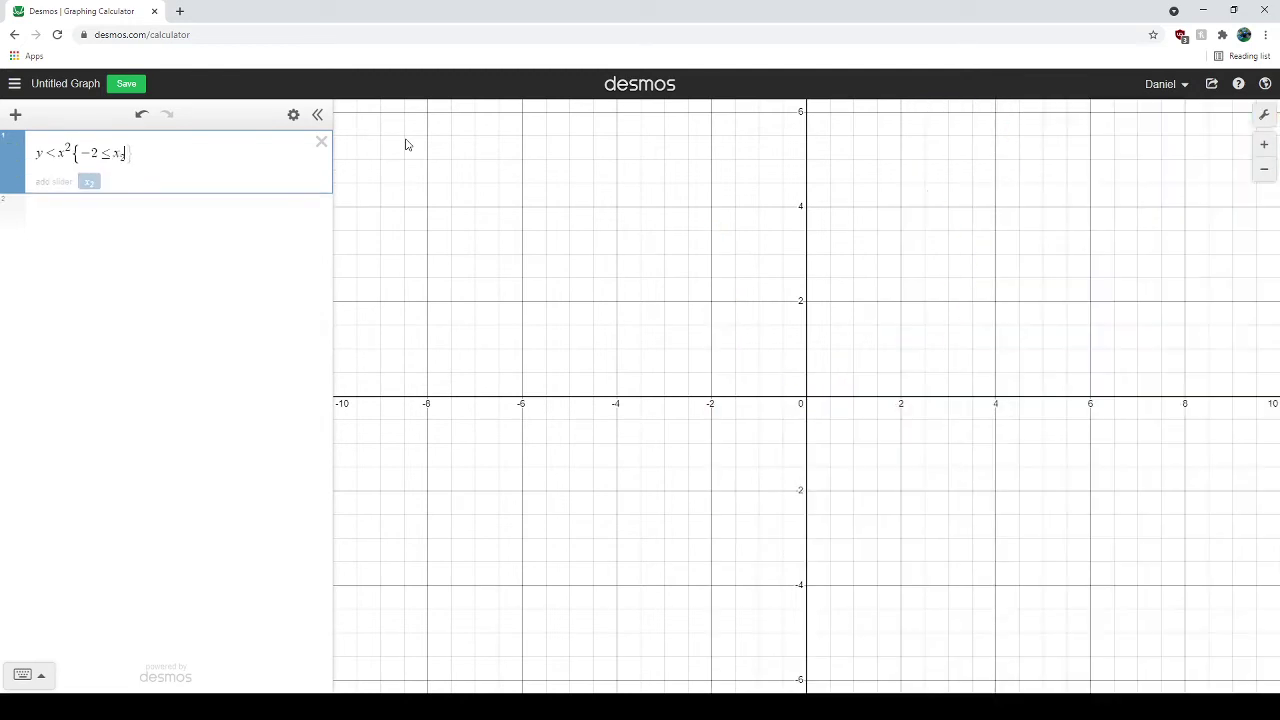
key("BackSpace")
type("<=2")
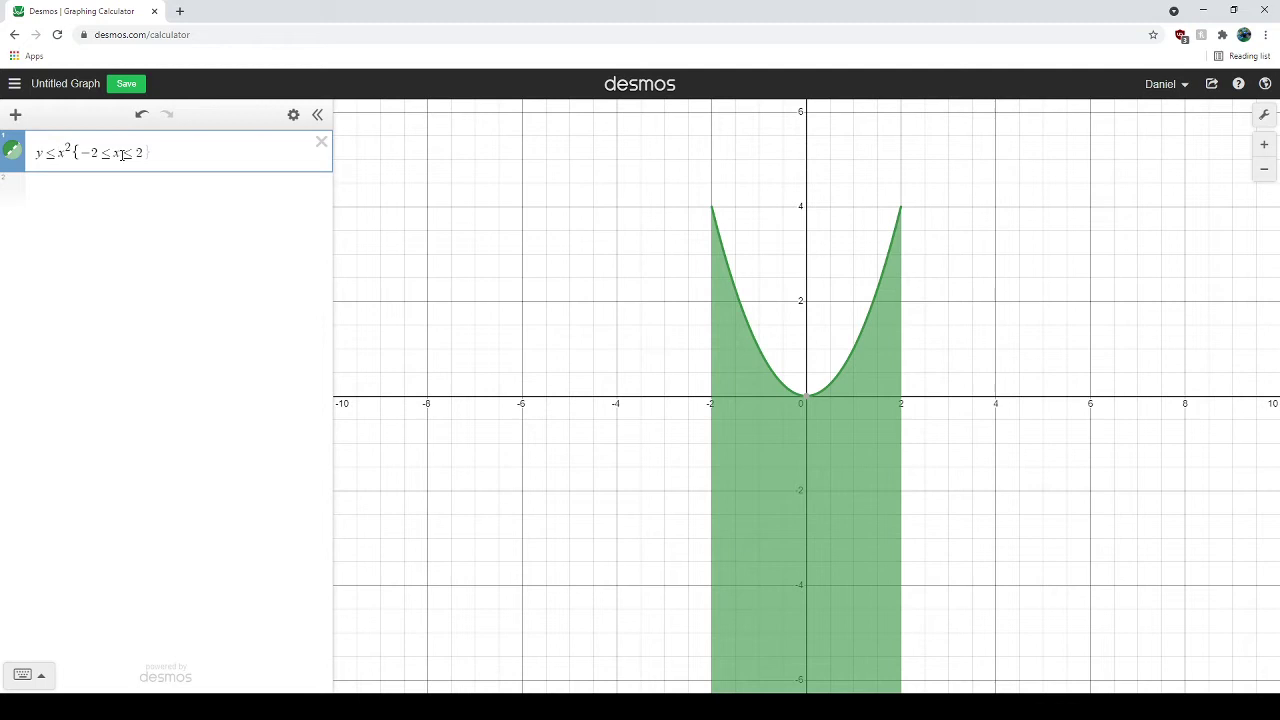
Change the restriction to −2 ≤ y ≤ 2, then delete the whole expression
double_click(122, 155)
type("y")
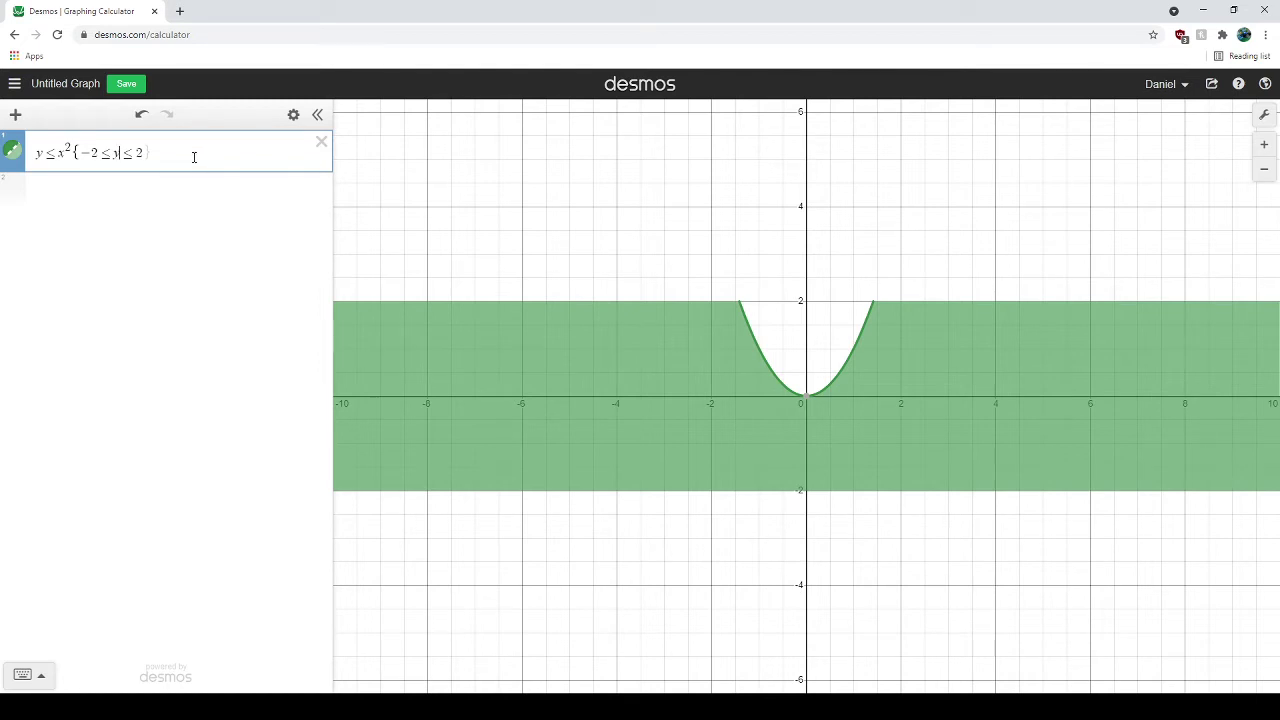
key("ctrl+a")
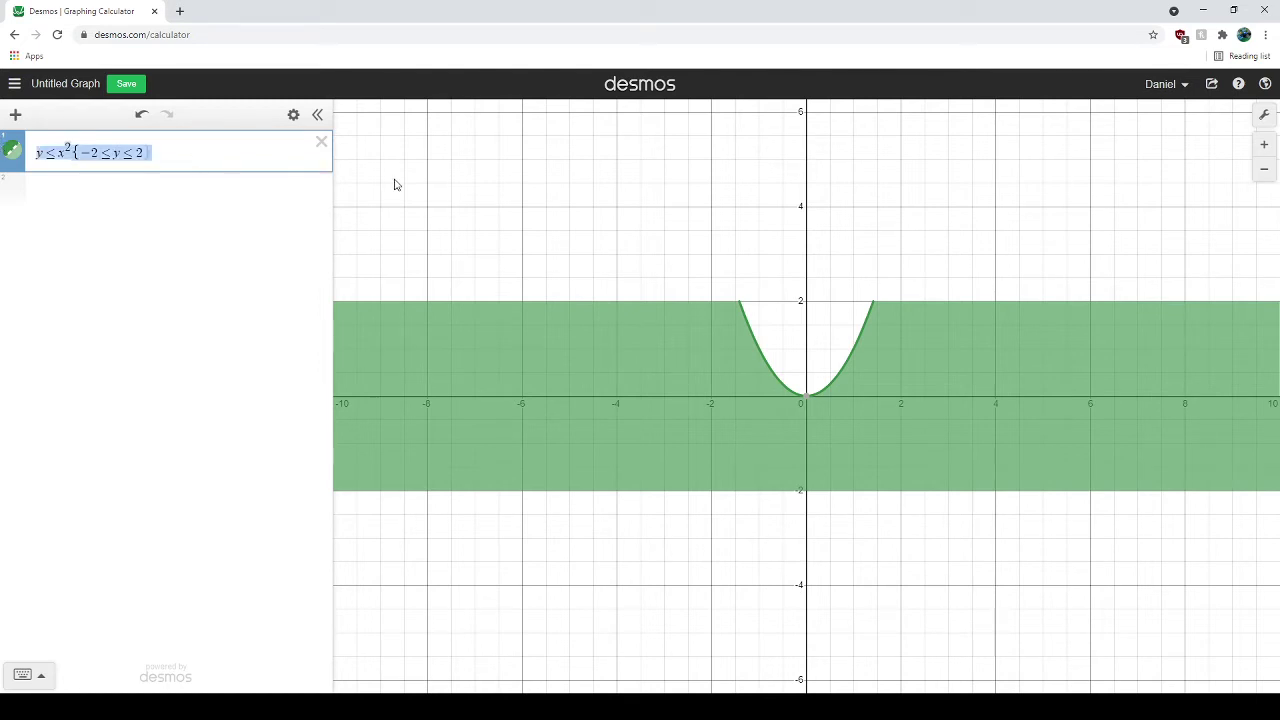
key("BackSpace")
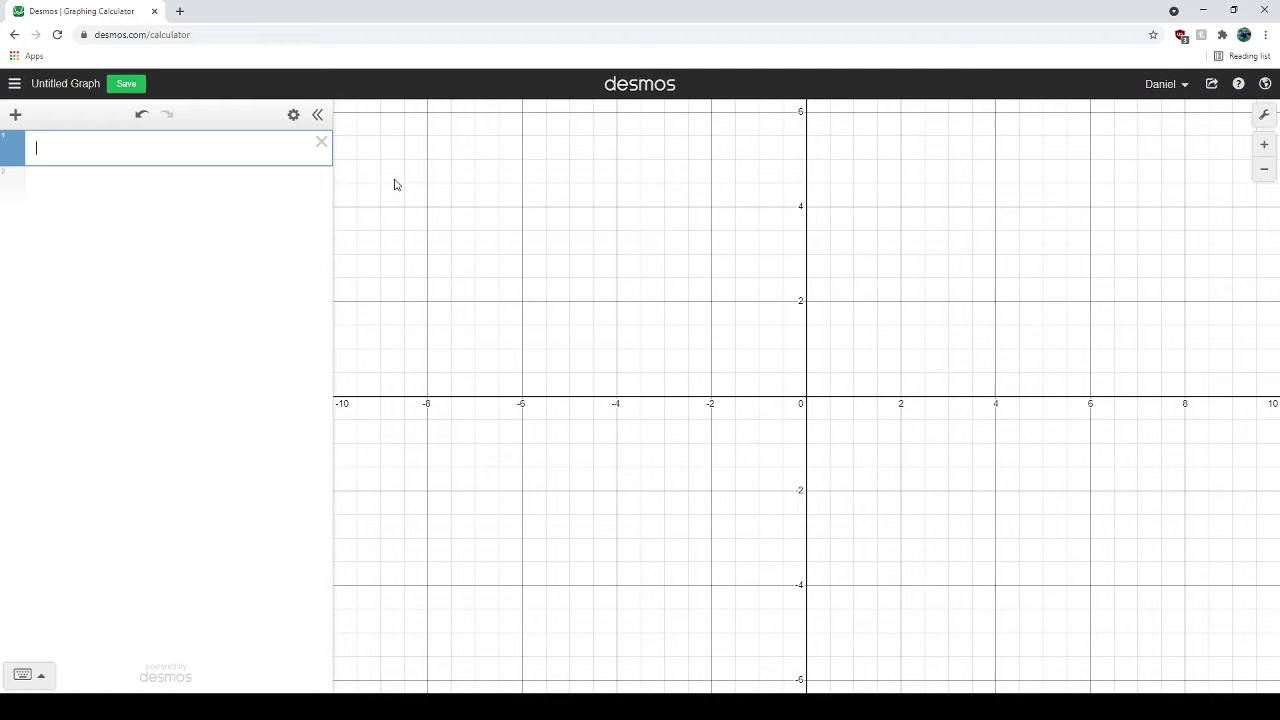
Plot x^2 + y^2 = 4 and turn it into x^2 + y^2 < 4, shading inside the circle
type("x^2")
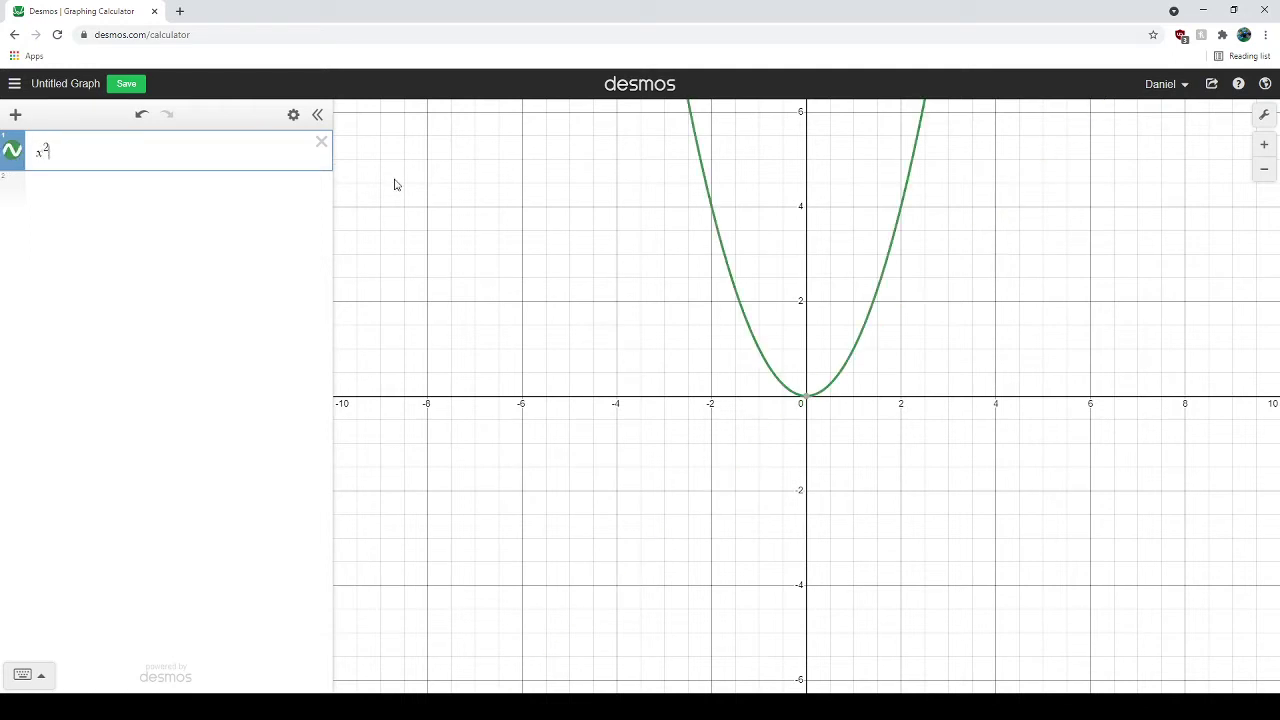
type("+y^2")
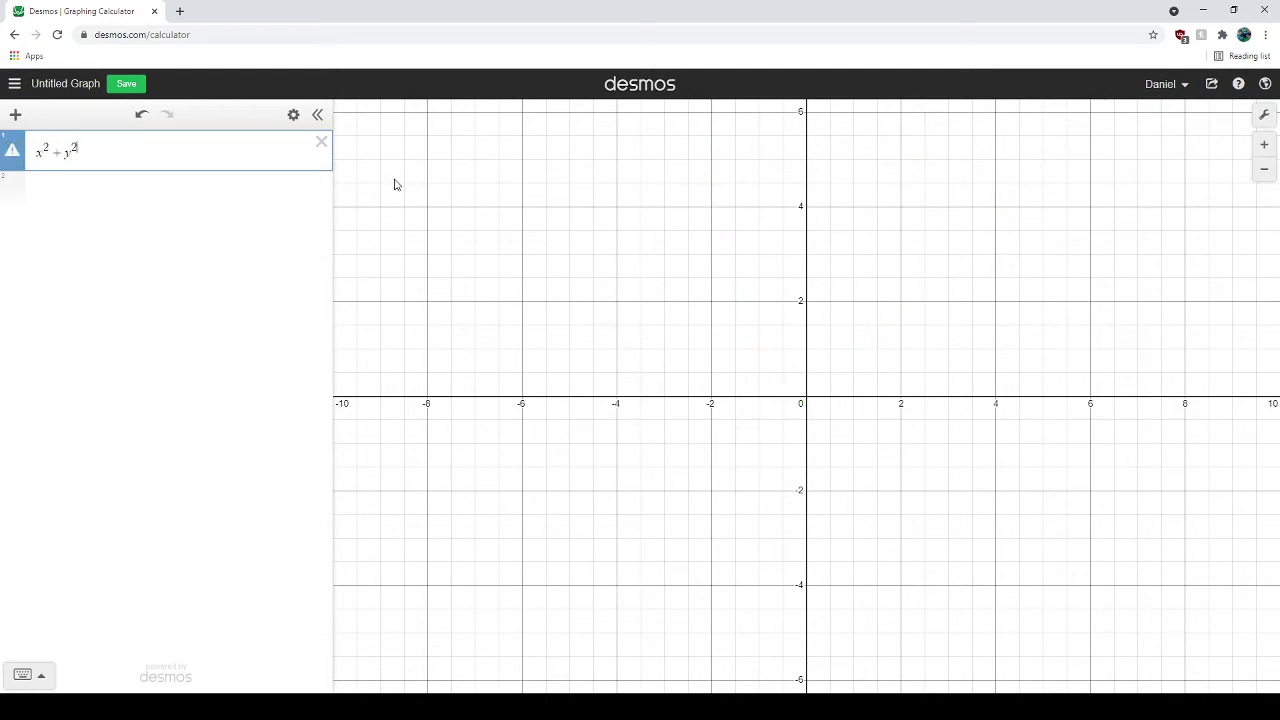
type("=1")
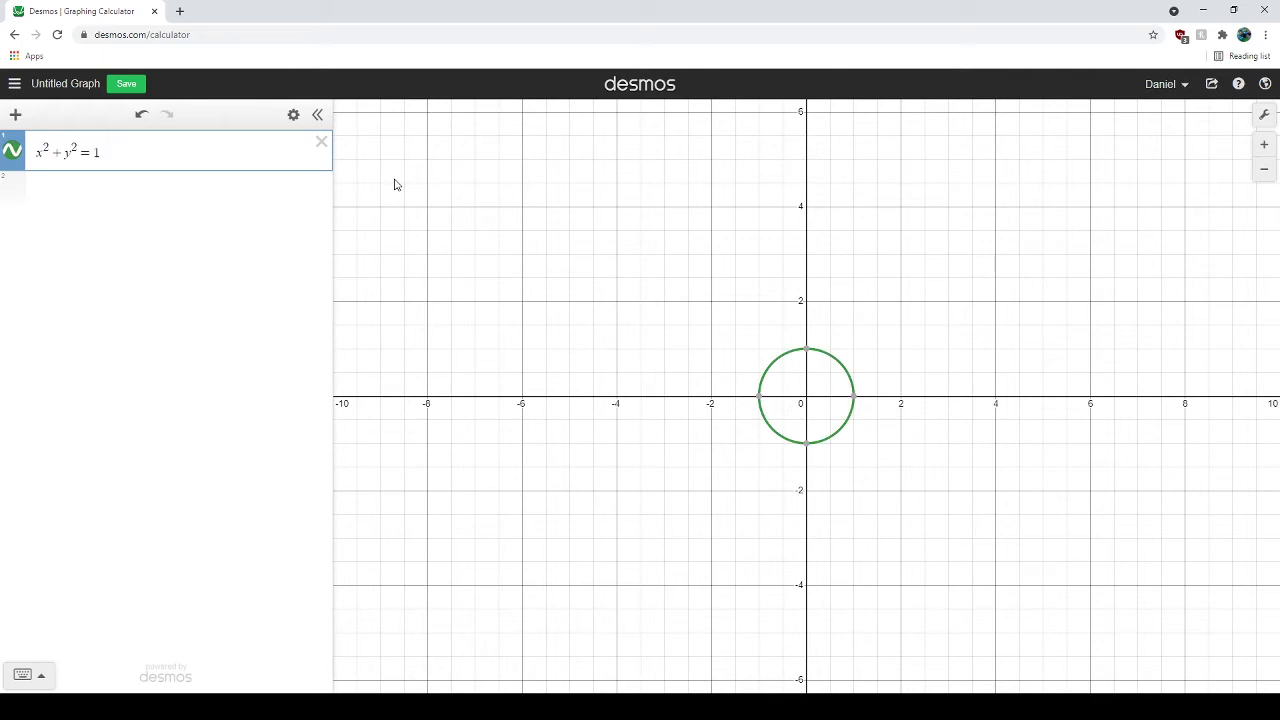
double_click(97, 152)
type("4")
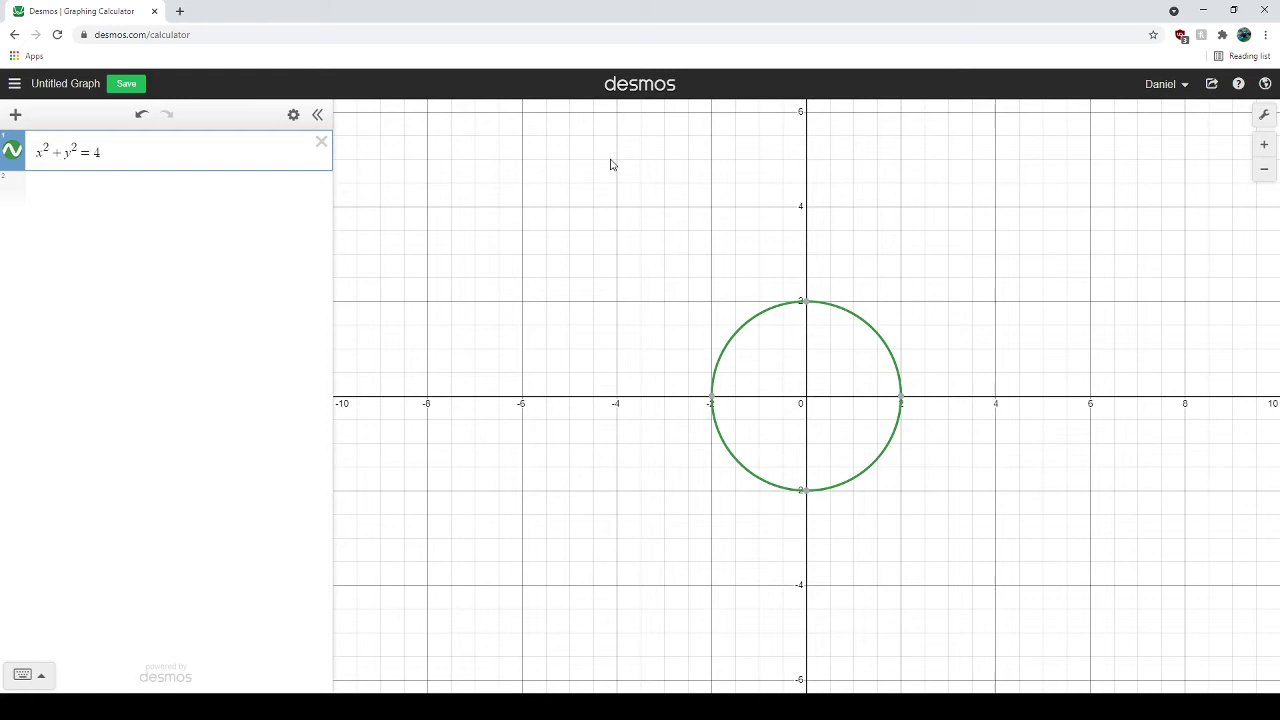
key("BackSpace")
type("<")
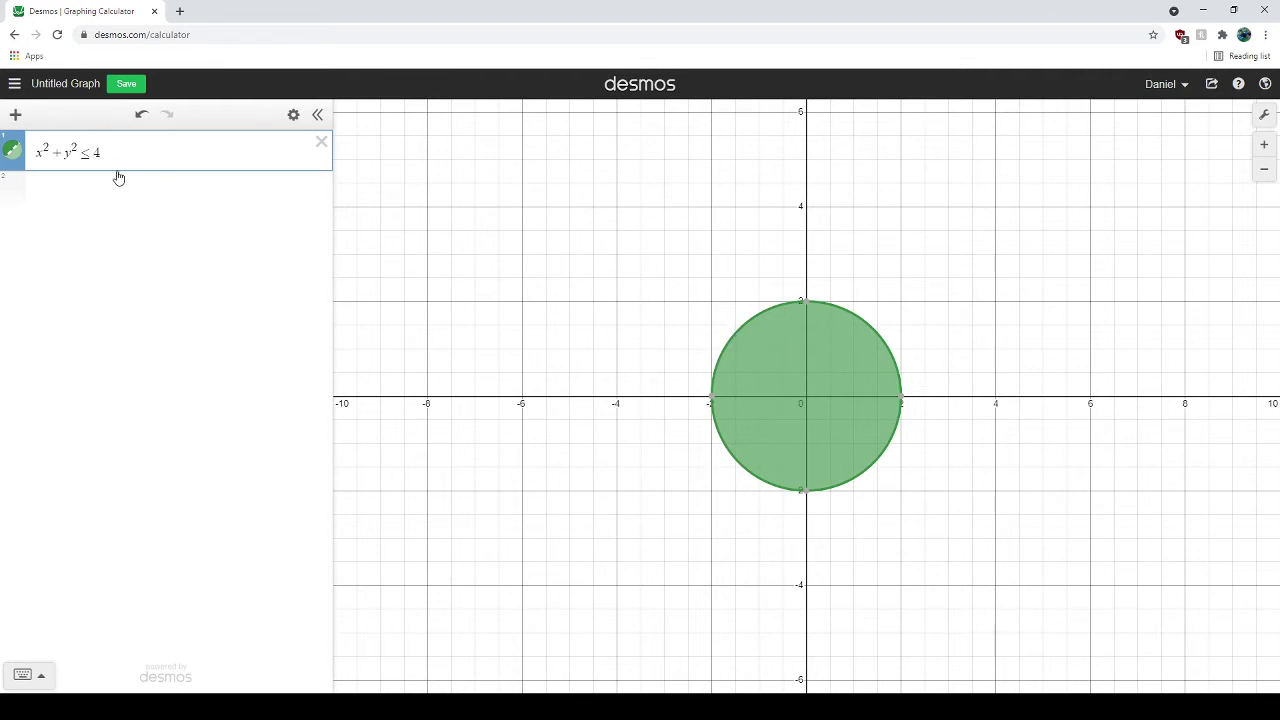
Flip the sign to ≥ to shade outside the circle, then delete the expression
left_click_drag(96, 153, 80, 153)
type(">=")
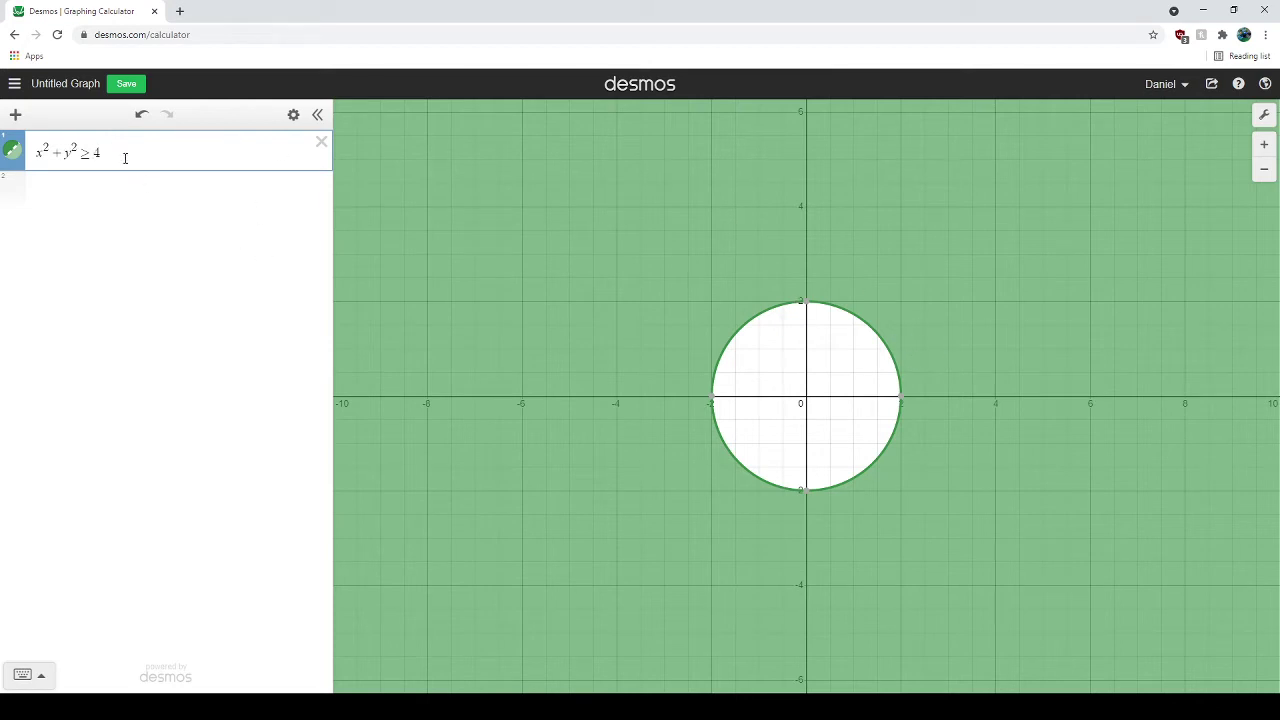
left_click_drag(125, 158, 34, 154)
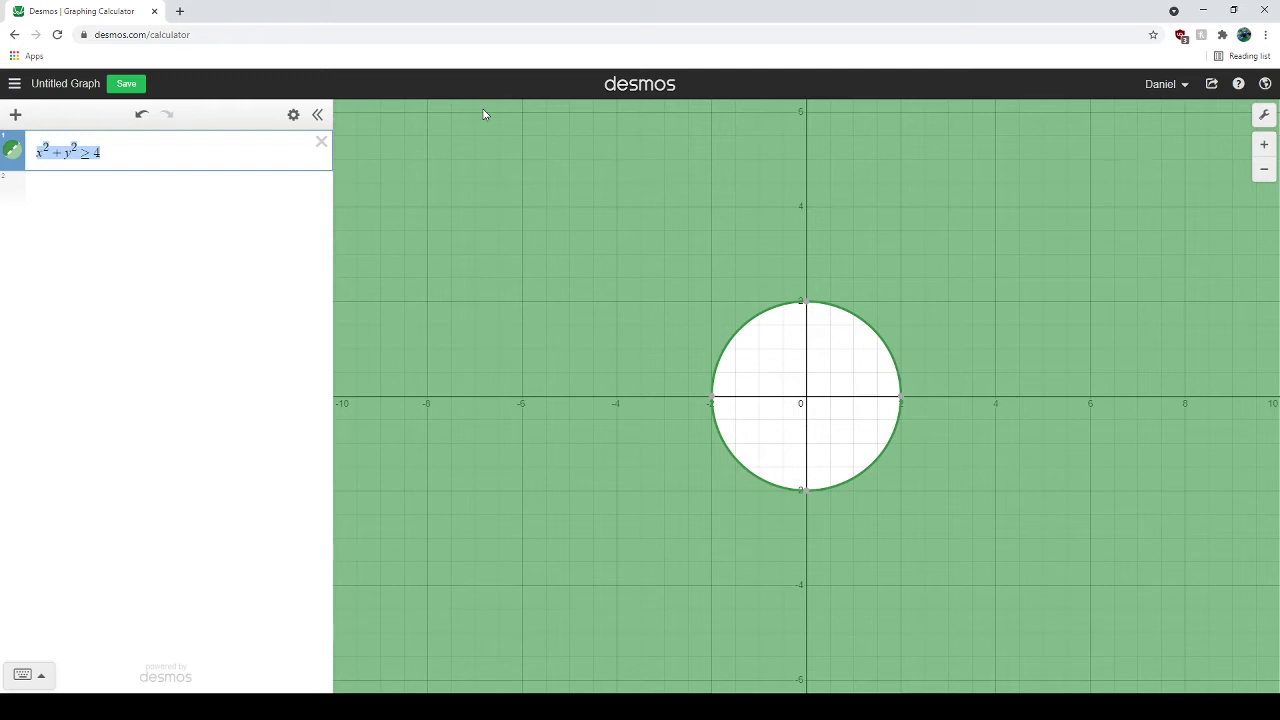
key("BackSpace")
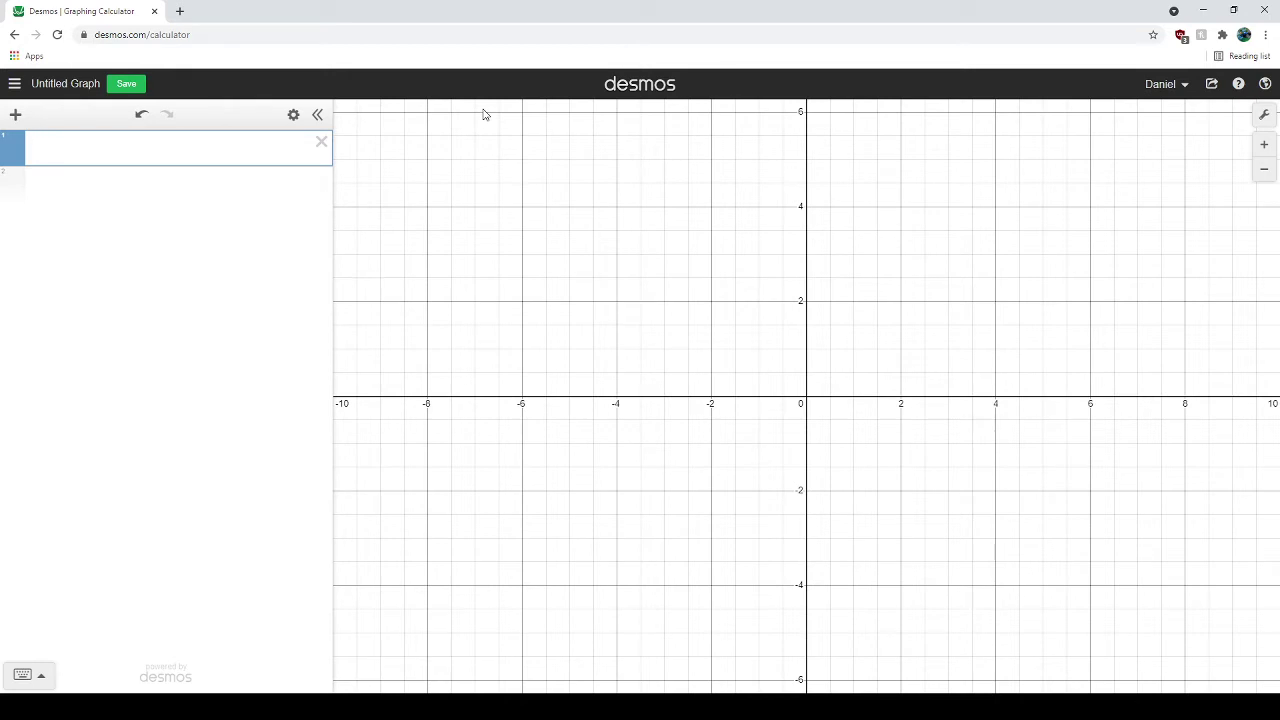
Enter the semicircle y = √(4 − x^2) in the first row
type("sqrt")
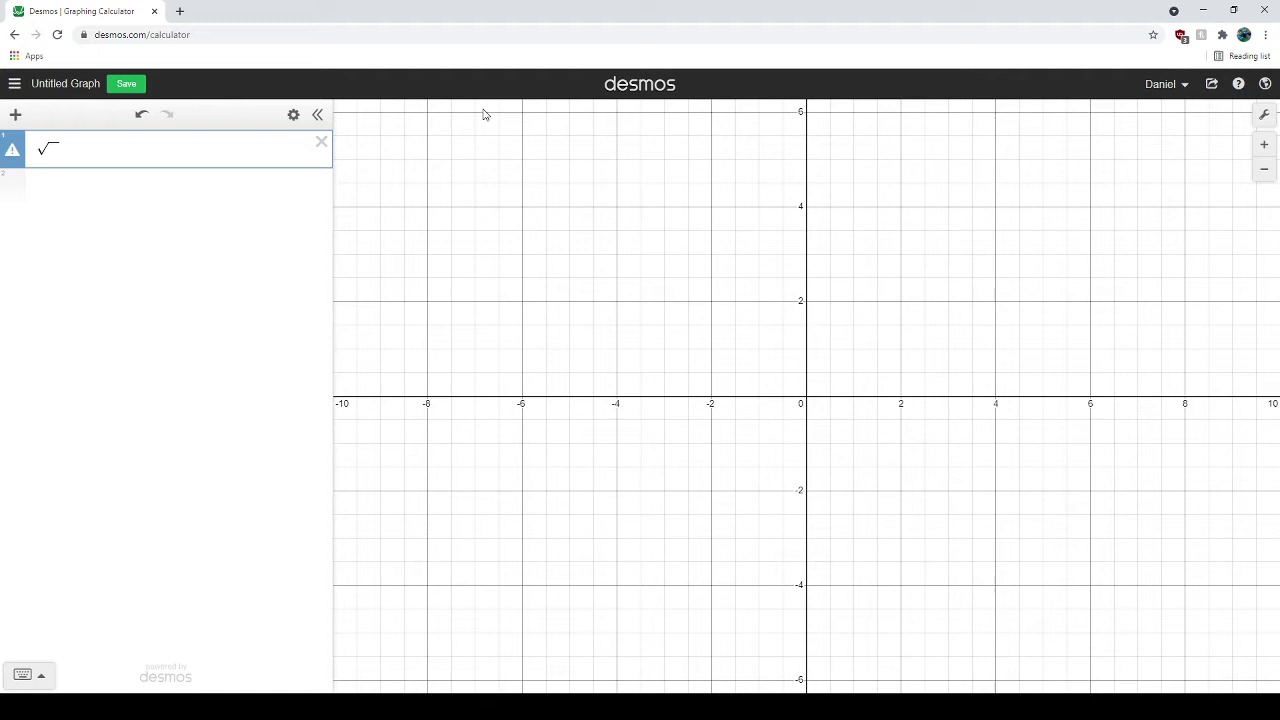
key("BackSpace")
key("BackSpace")
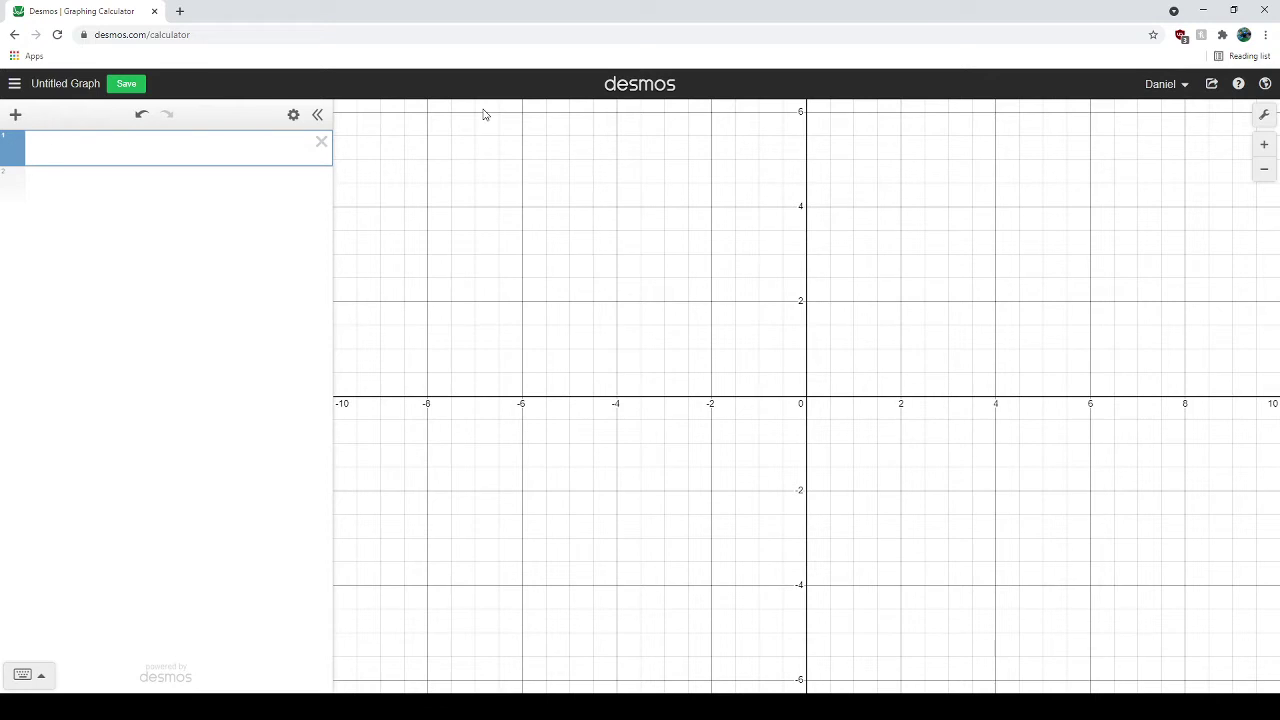
type("y=x")
key("BackSpace")
type("sqrt")
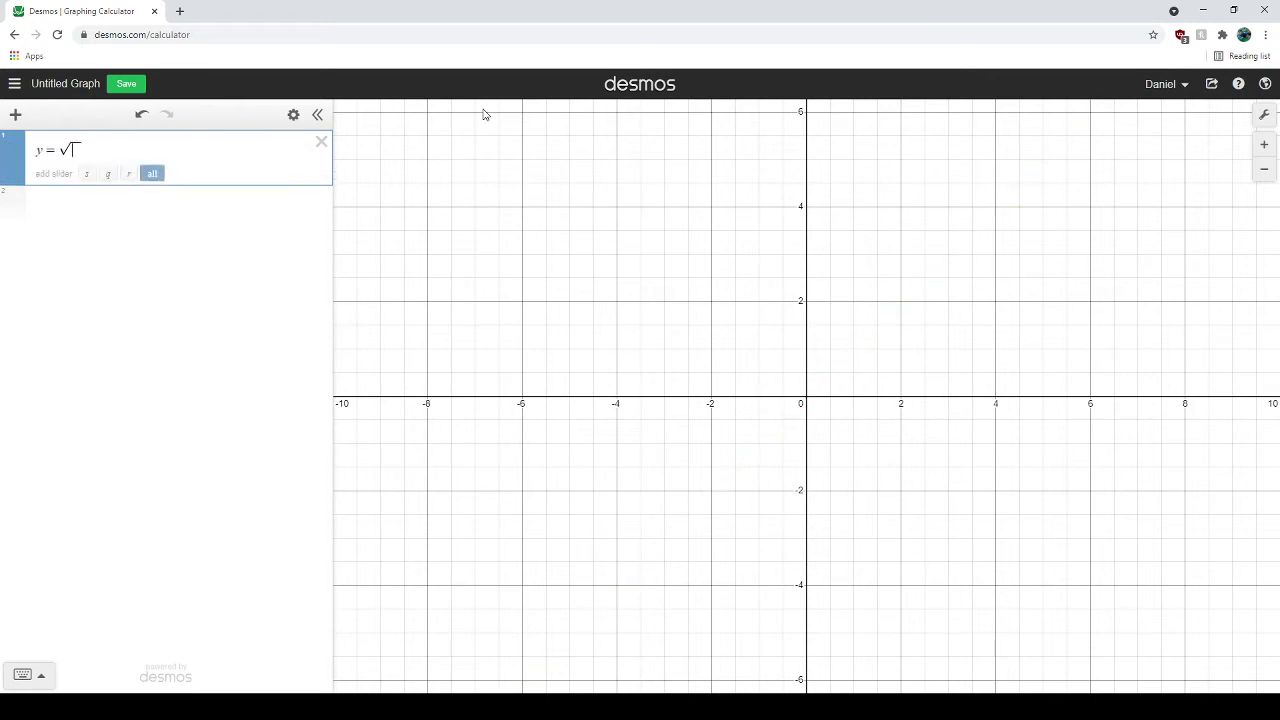
left_click(483, 114)
type("4-x^2")
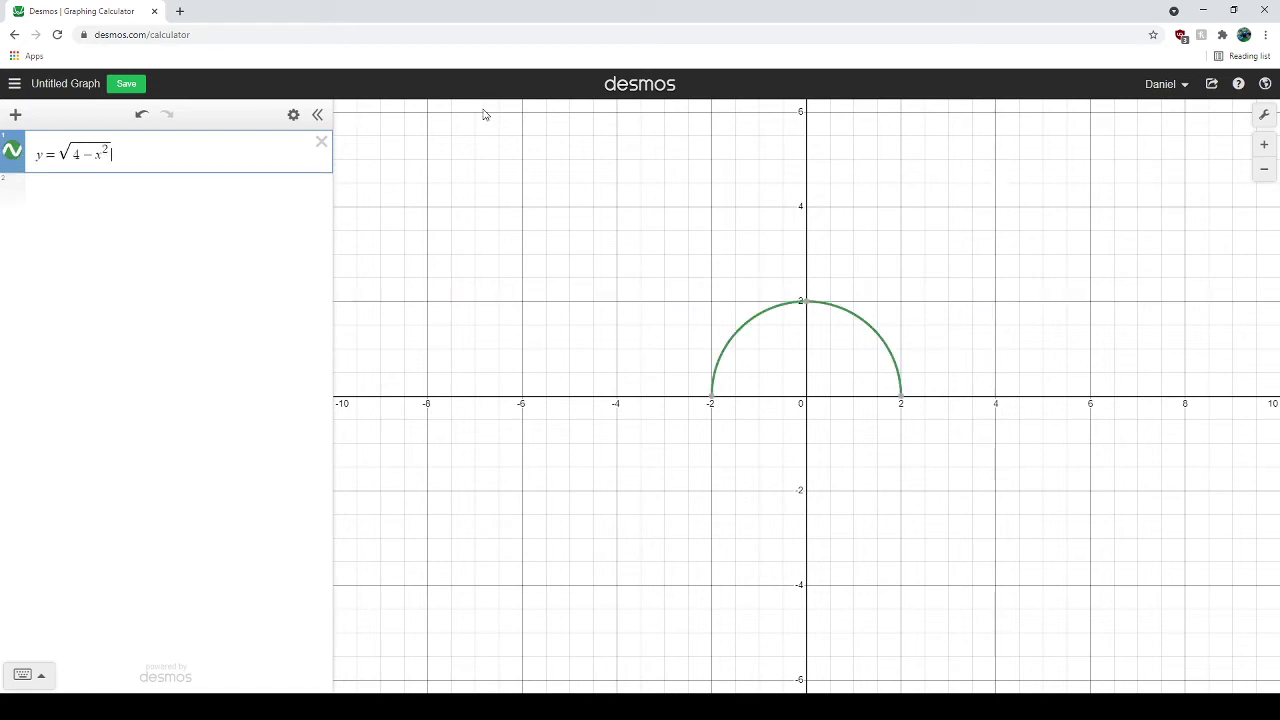
Add y = √(4 − x^2)/2 in row 2 and trace the semicircle from (−2, 0) to (2, 0)
key("Return")
type("y=x")
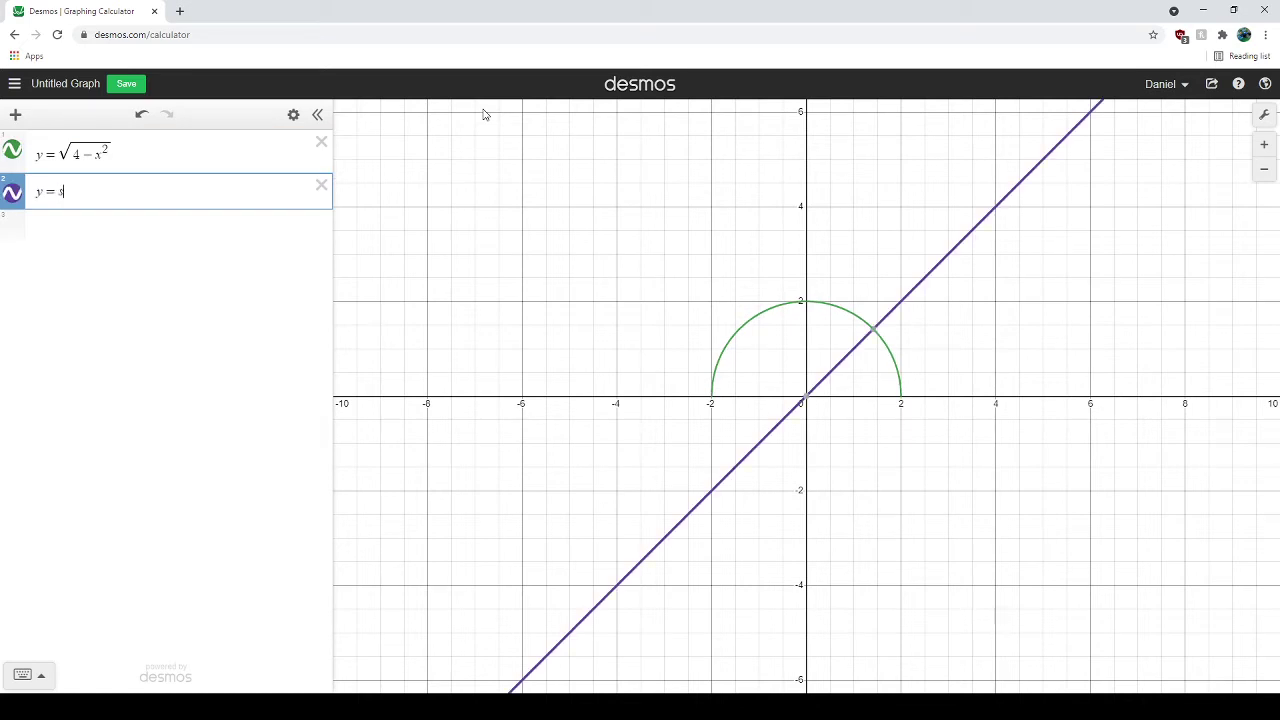
key("BackSpace")
type("sqrt")
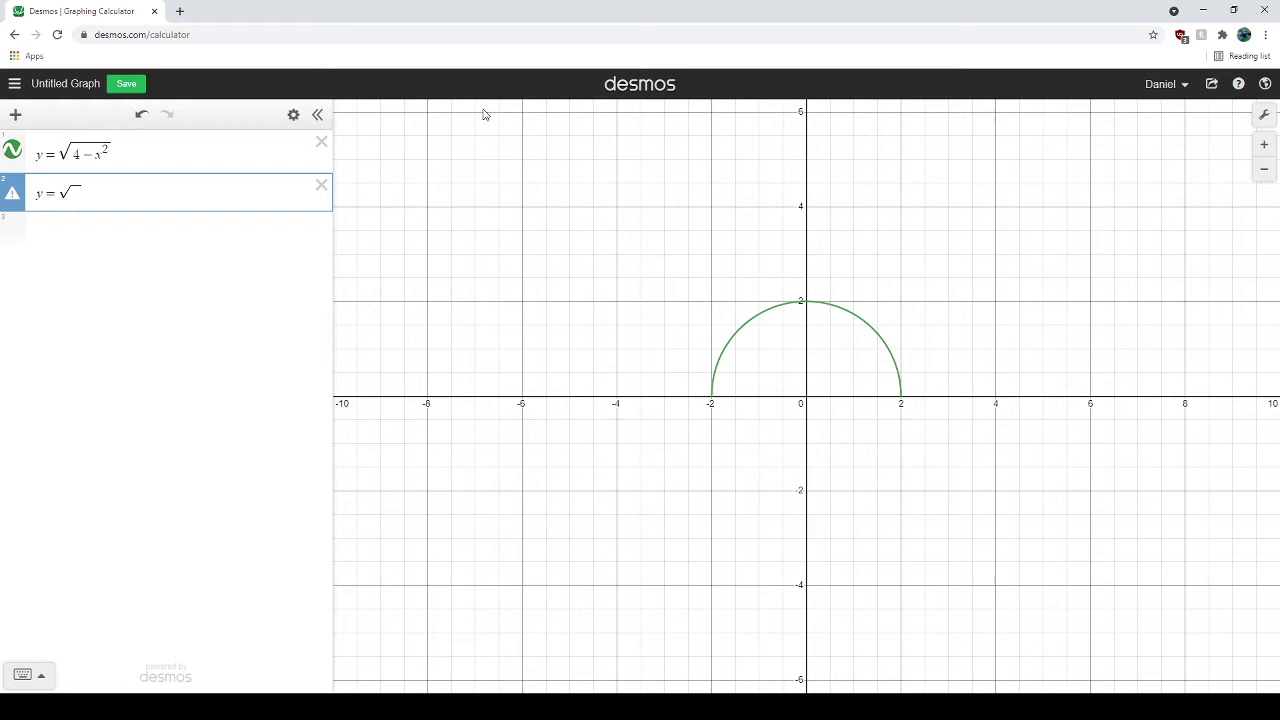
type("4-x")
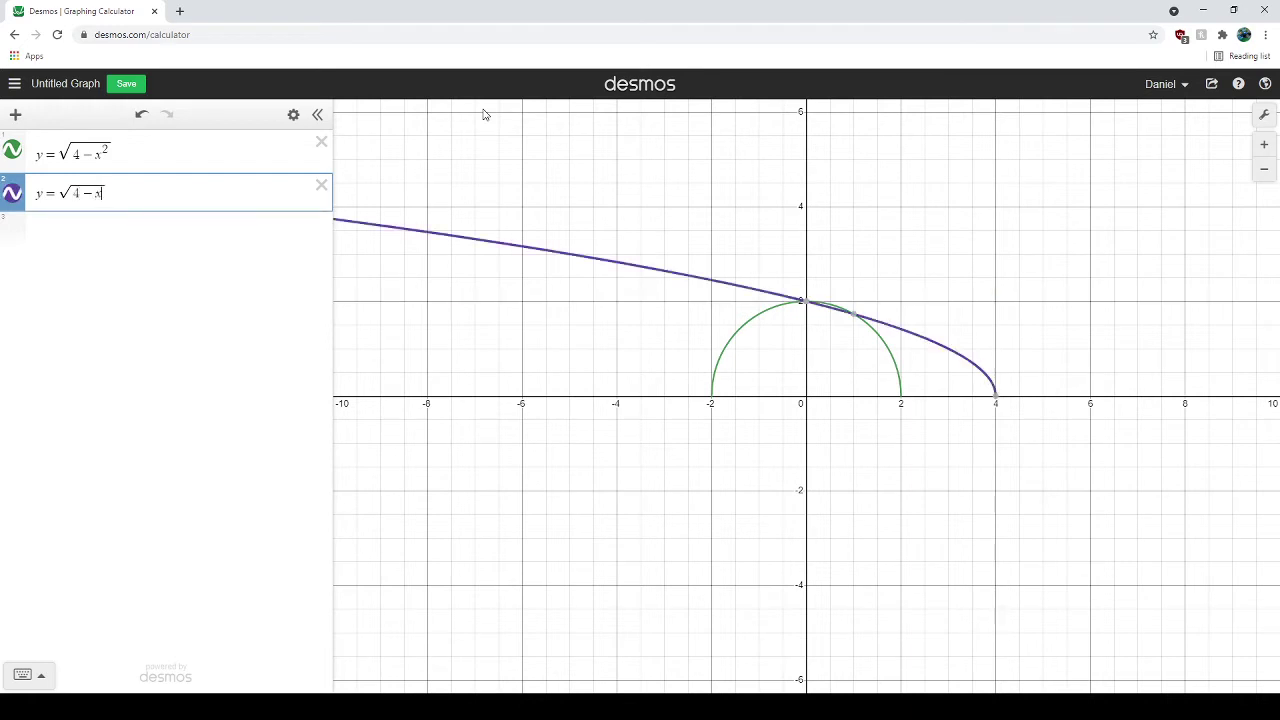
type("^2")
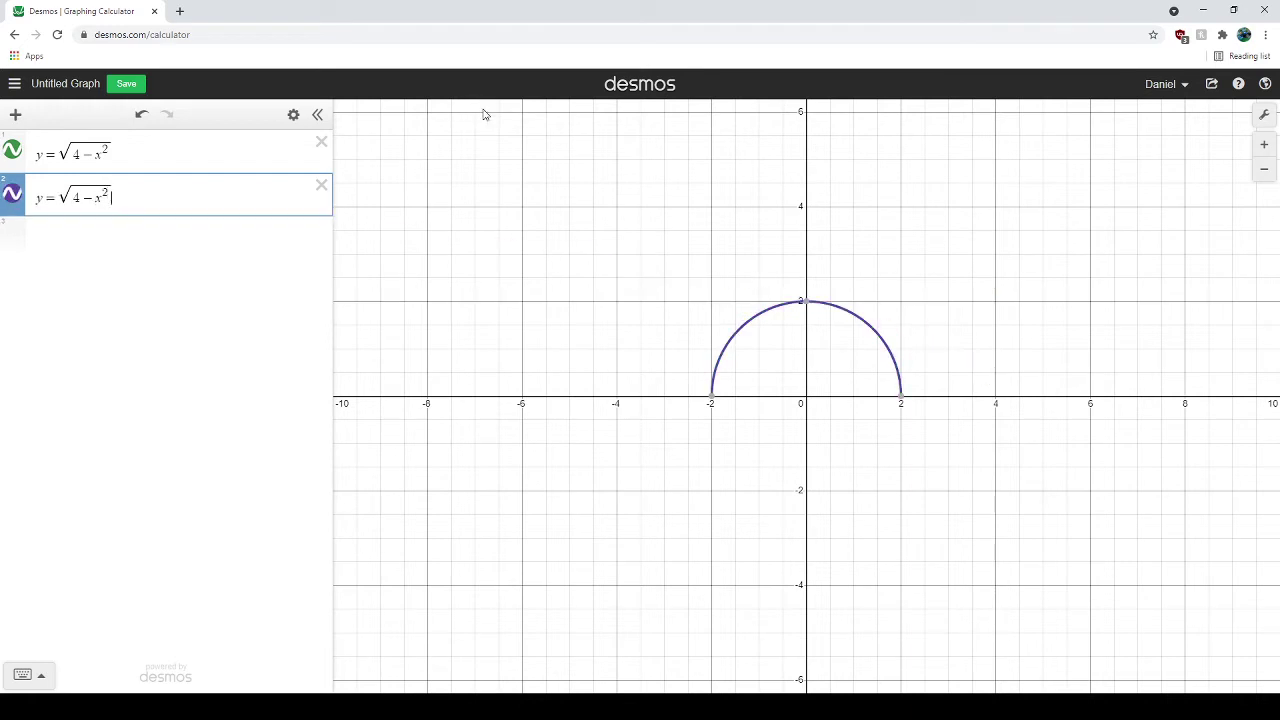
type("/")
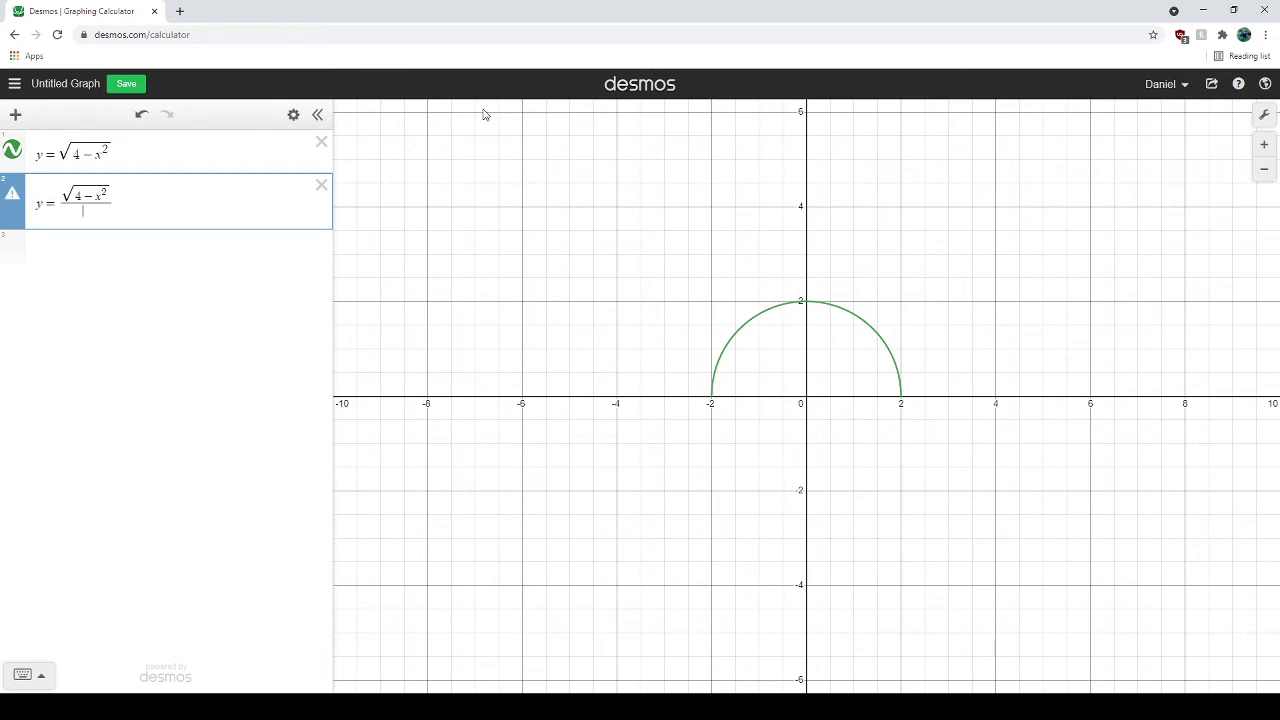
type("2")
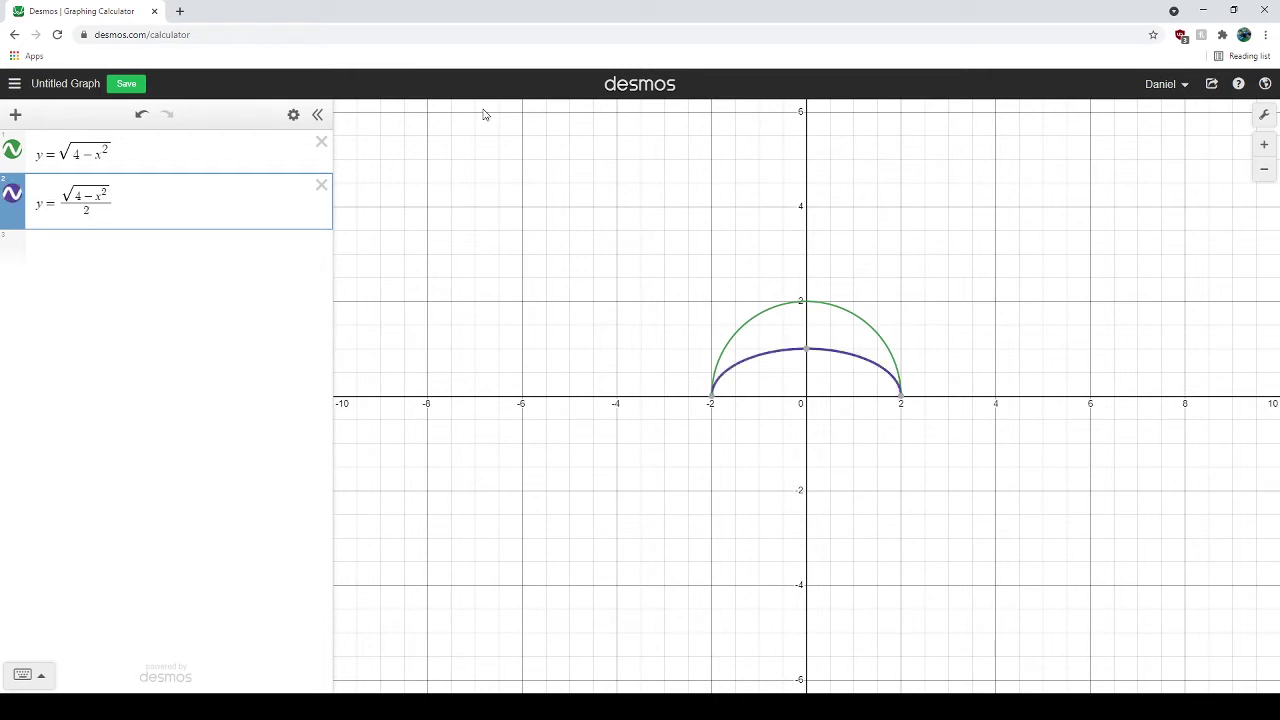
left_click(787, 313)
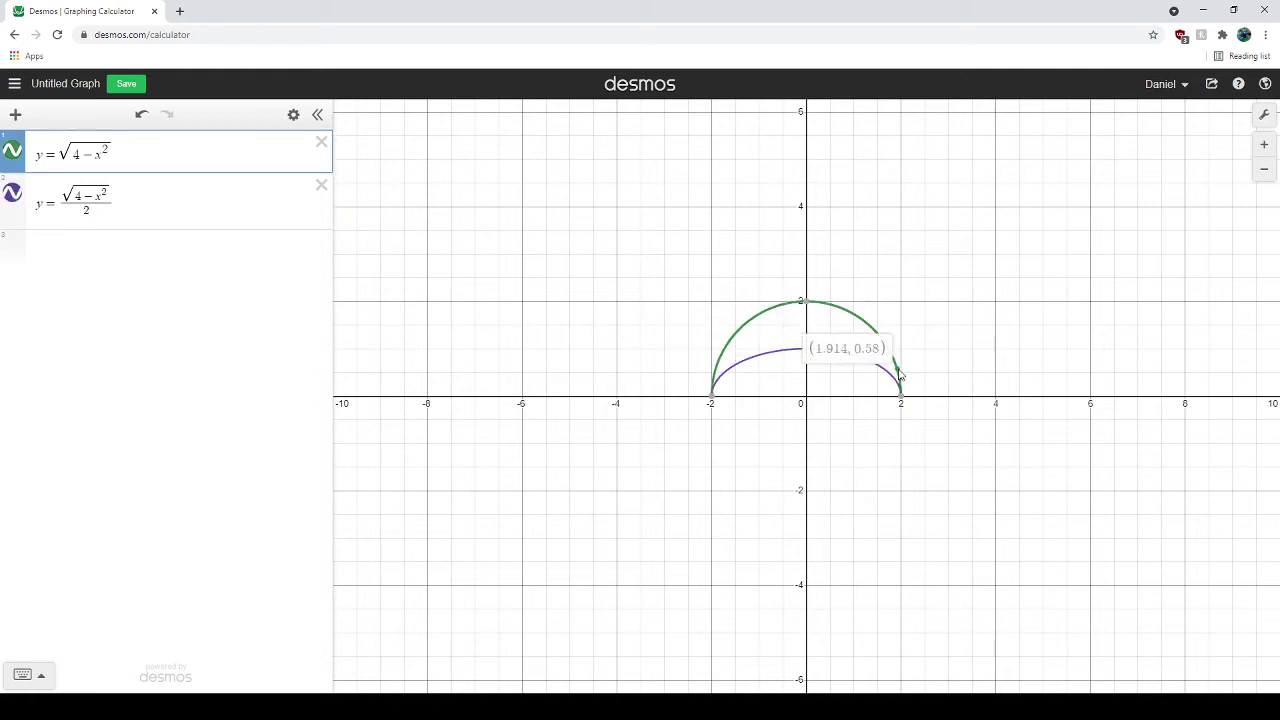
mouse_move(898, 375)
left_mouse_down()
mouse_move(776, 310)
mouse_move(718, 366)
left_mouse_up()
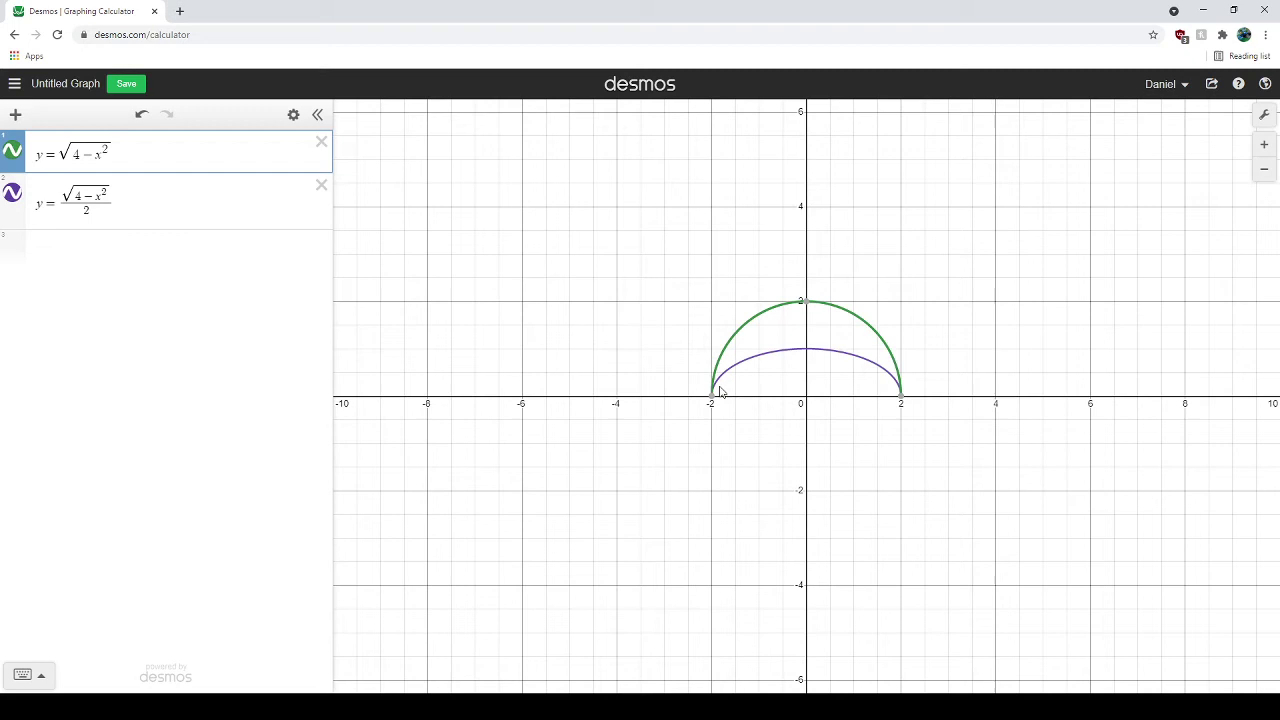
mouse_move(711, 403)
mouse_move(716, 394)
left_mouse_down()
mouse_move(790, 305)
mouse_move(901, 408)
mouse_move(734, 366)
mouse_move(466, 395)
left_mouse_up()
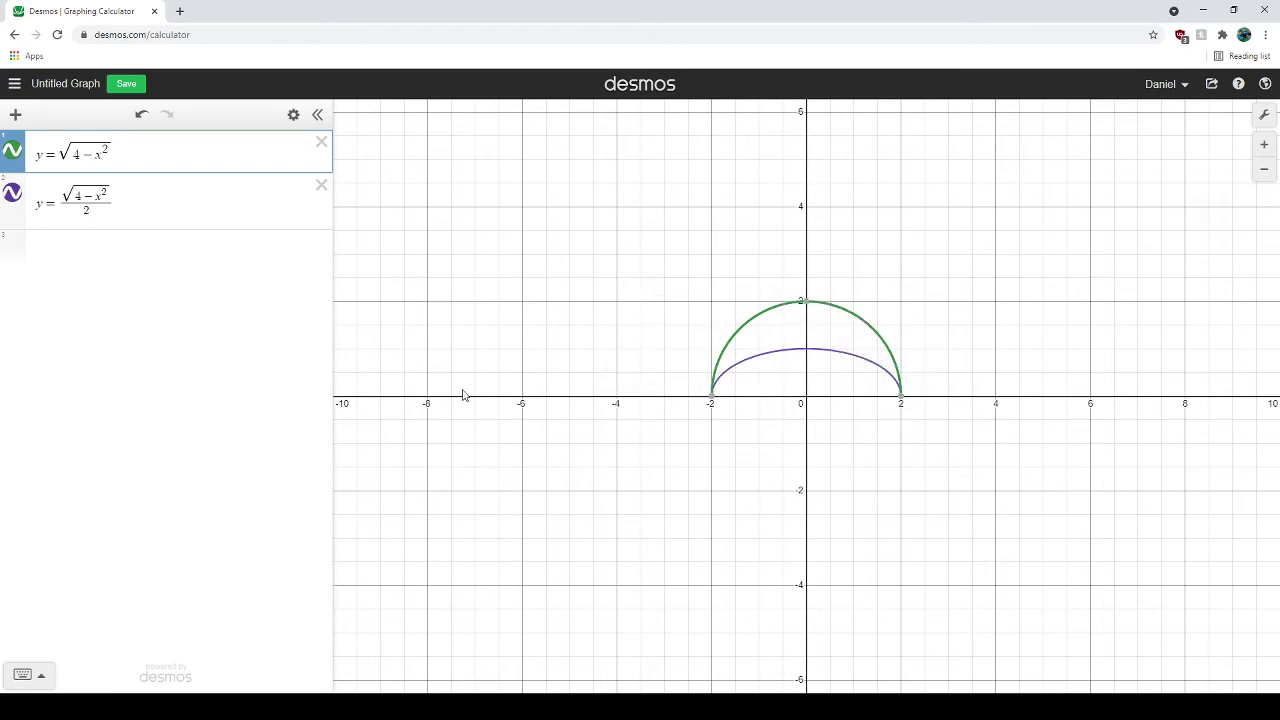
Copy the semicircle formula y = √(4 − x^2) into a new third row
left_click(140, 212)
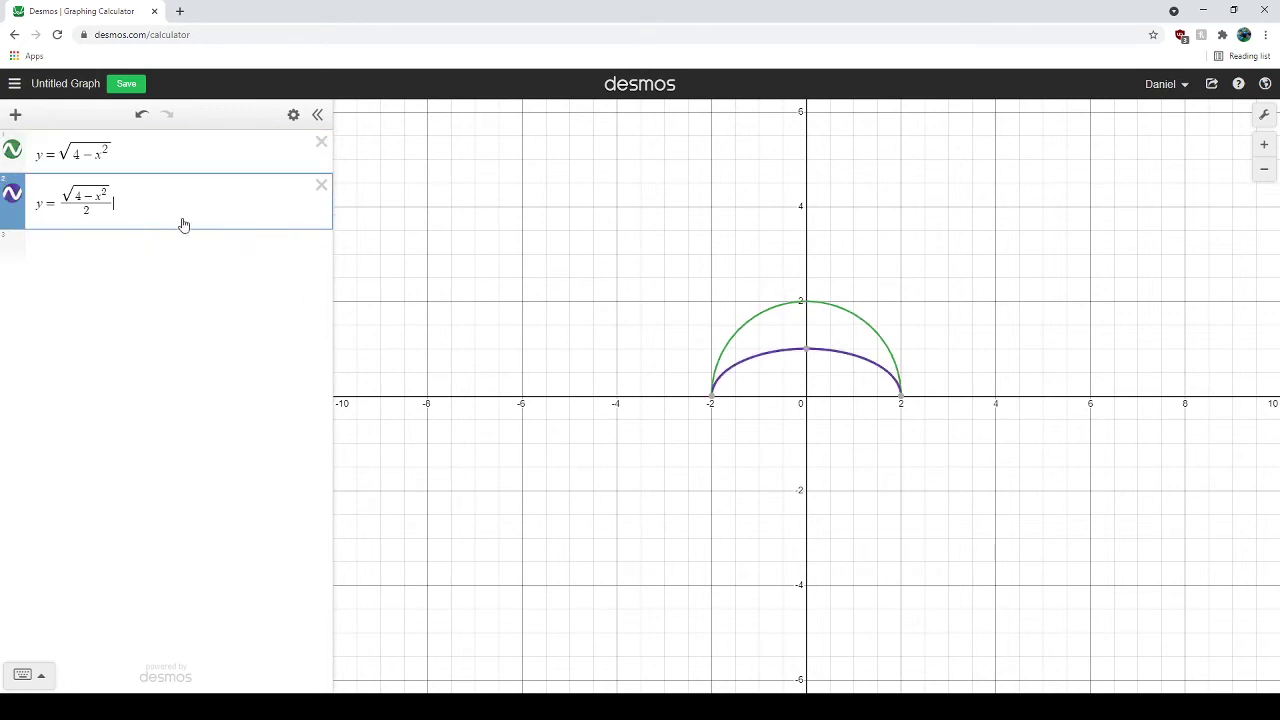
triple_click(137, 152)
key("ctrl+c")
left_click(131, 191)
key("Return")
key("ctrl+v")
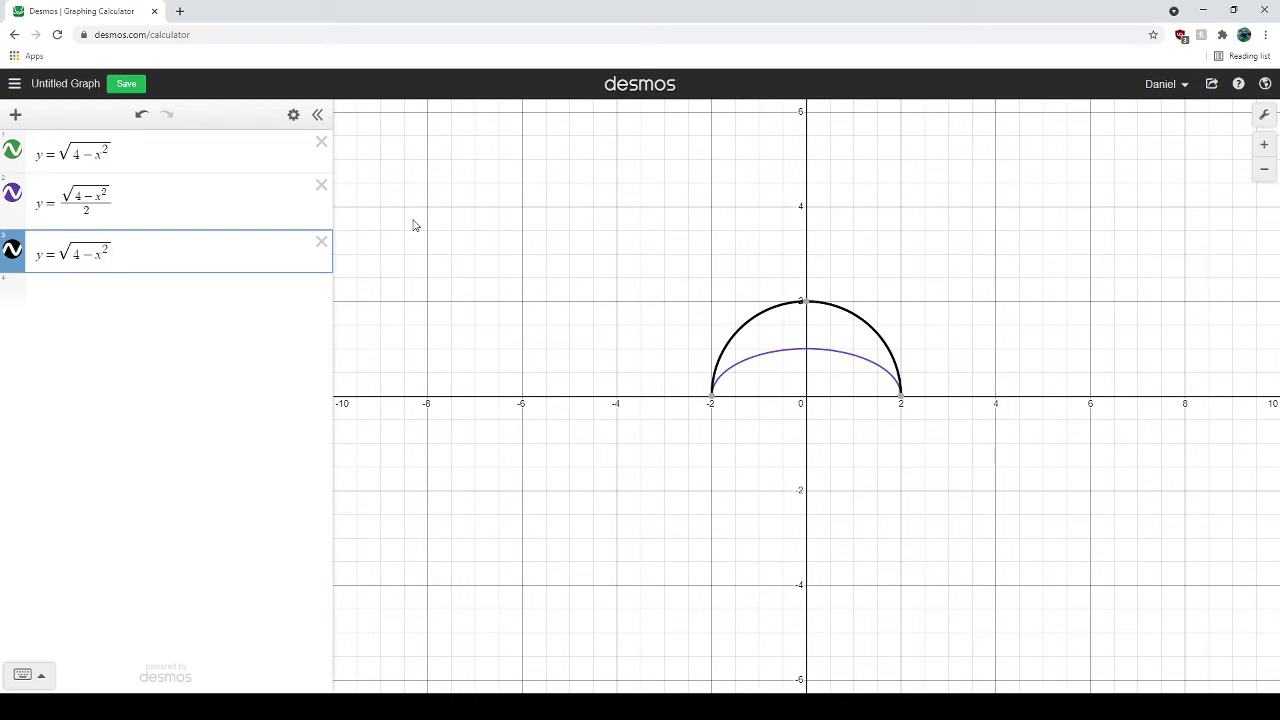
Rewrite row 3 as √(4 − x^2) ≥ y ≥ √(4 − x^2)/2 using the copied half-height fraction
type(">=y")
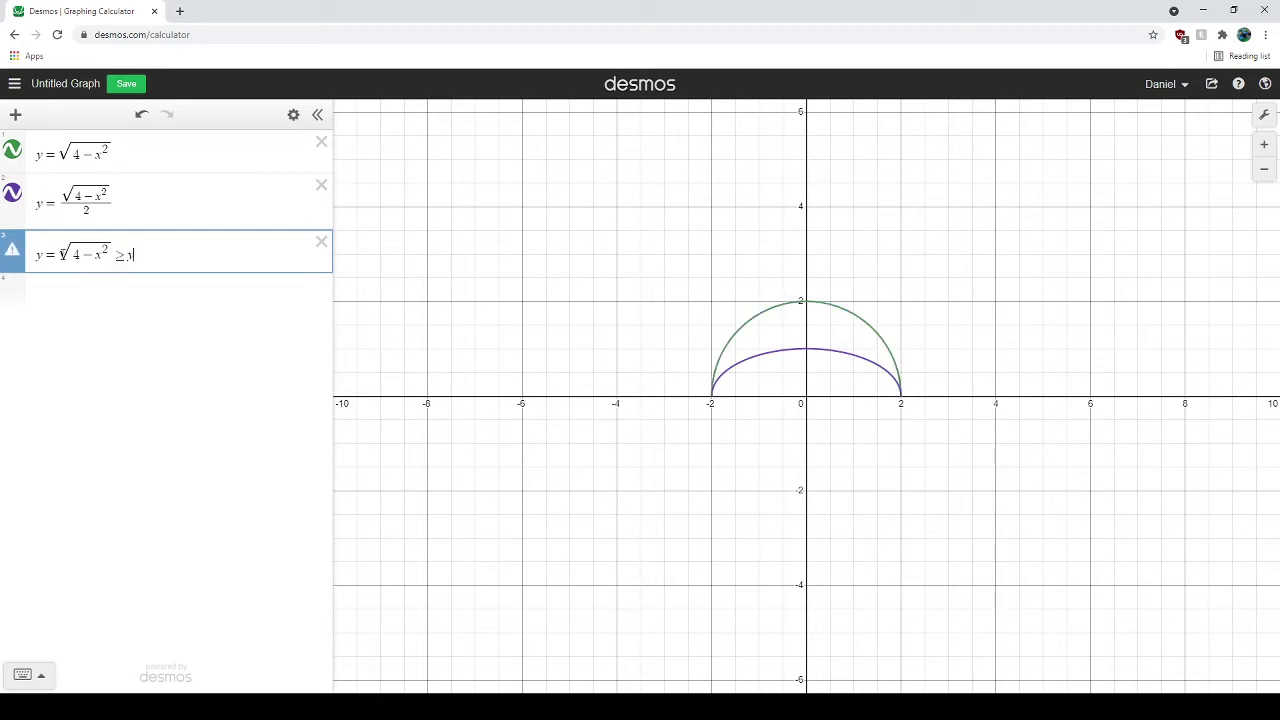
left_click_drag(62, 254, 3, 256)
key("BackSpace")
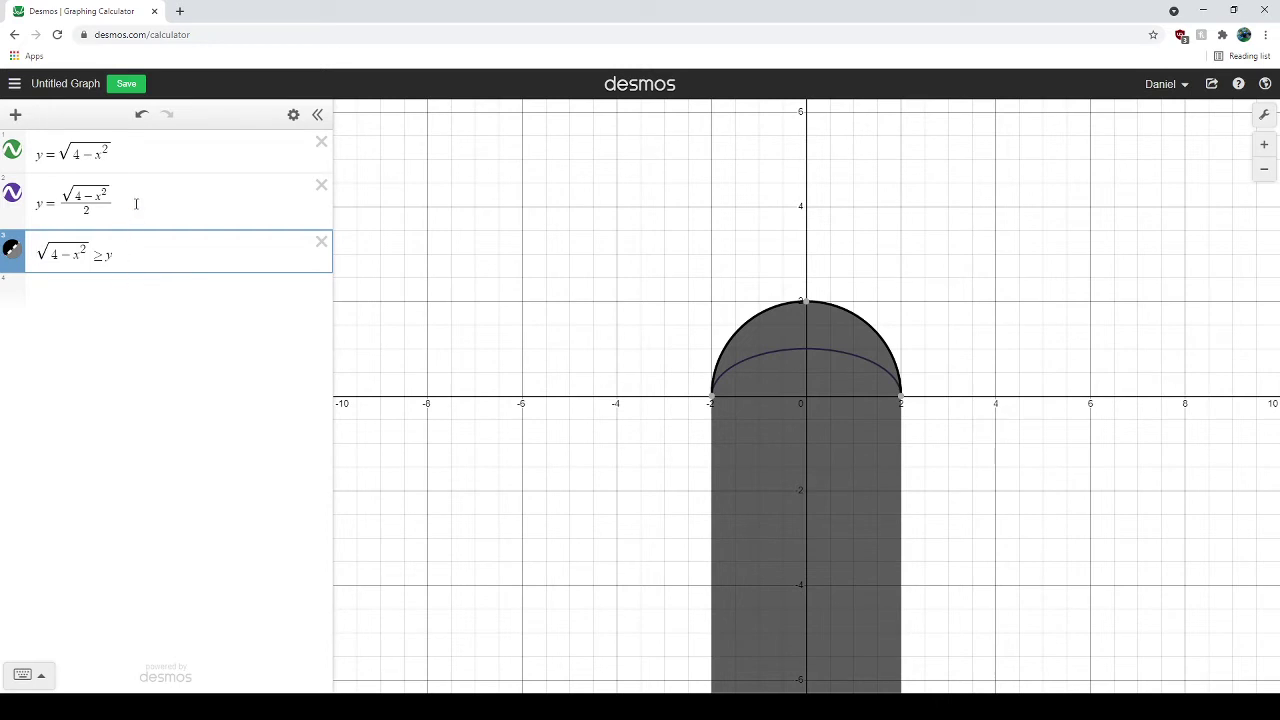
left_click_drag(136, 203, 67, 205)
left_click(111, 255)
left_click_drag(137, 206, 50, 215)
key("ctrl+c")
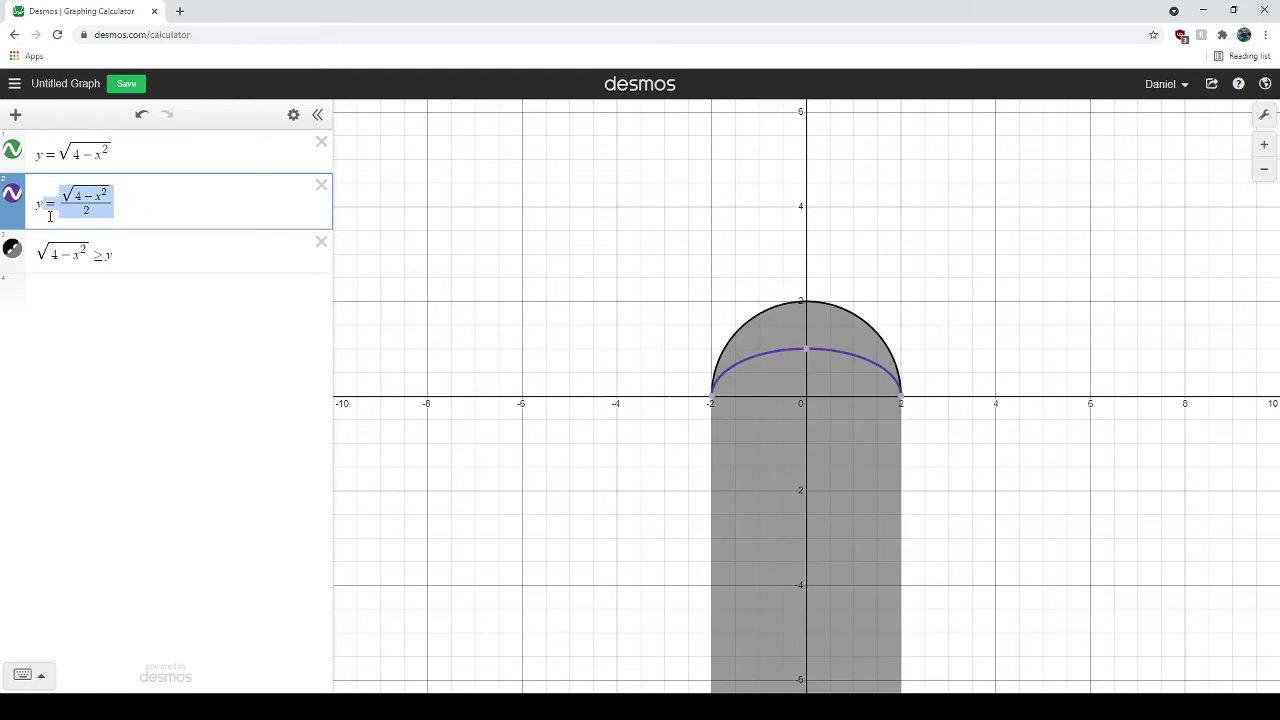
left_click(173, 256)
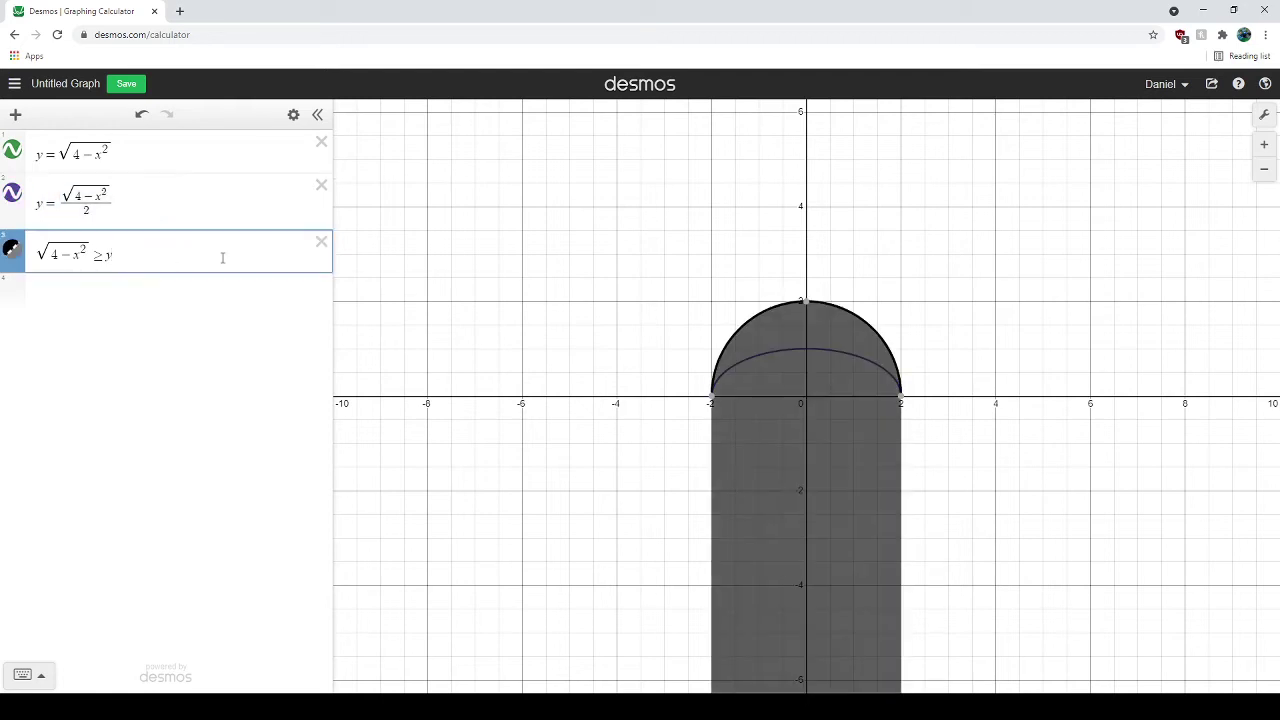
type(">=")
key("ctrl+v")
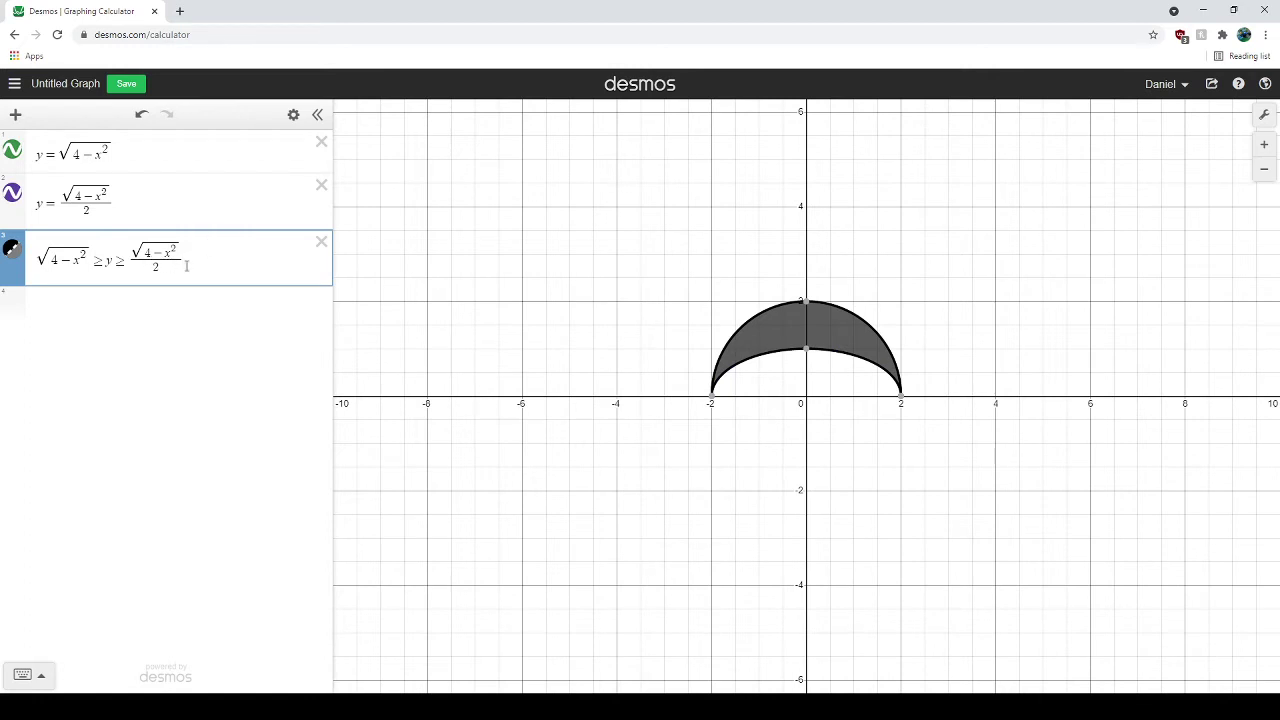
Build √(4 − x^2)/2 ≤ y ≤ √(4 − x^2) in a new row 4 and delete row 3
left_click_drag(100, 266, 95, 264)
left_click_drag(215, 264, 132, 262)
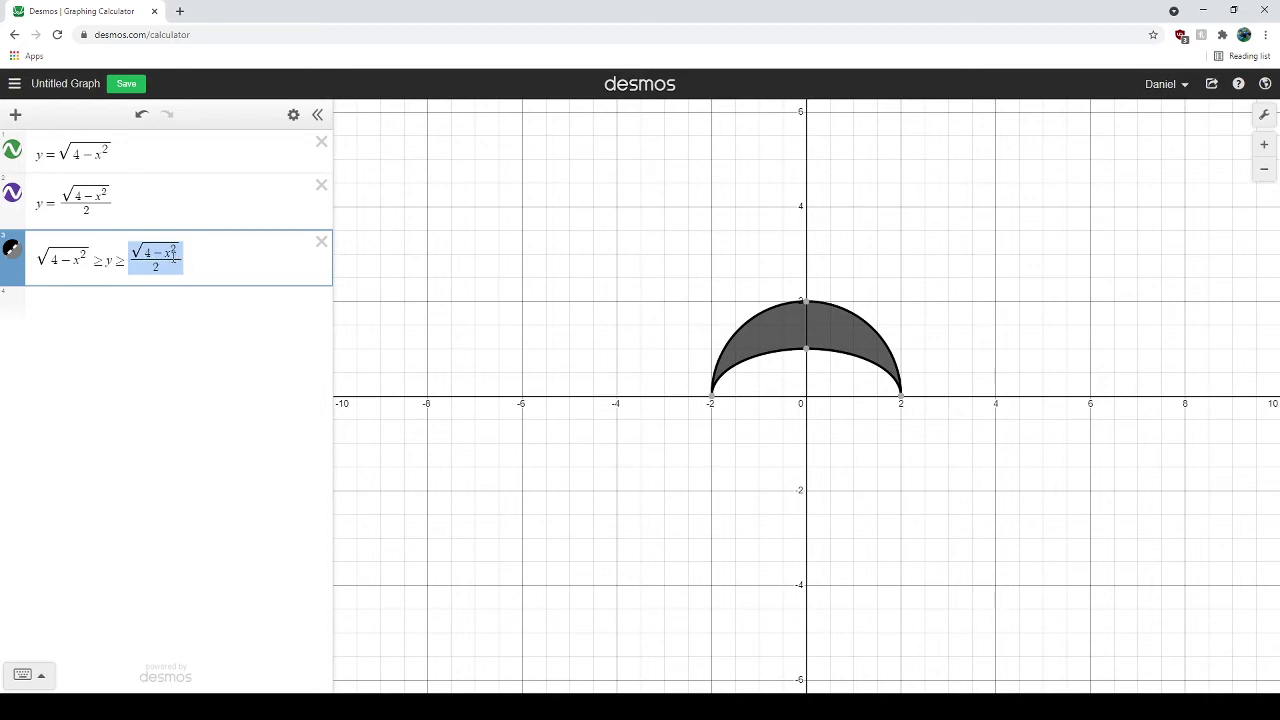
key("ctrl+c")
left_click(66, 300)
key("ctrl+v")
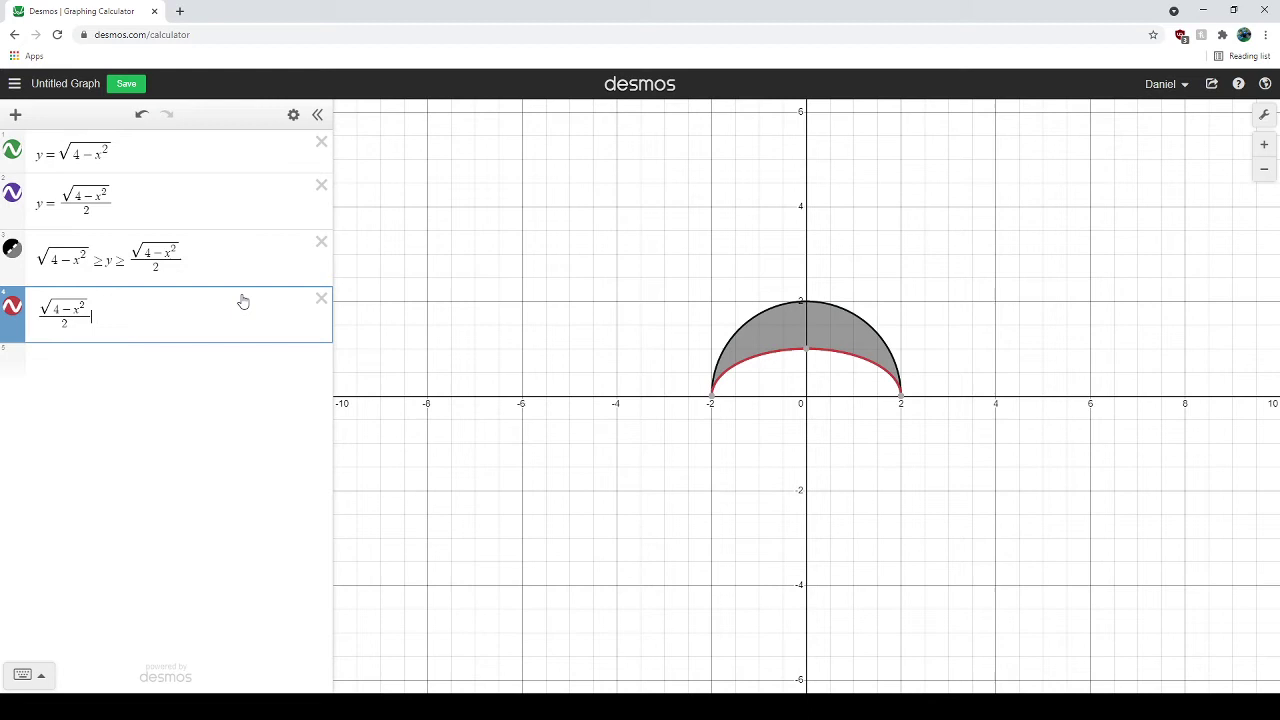
type("<=y")
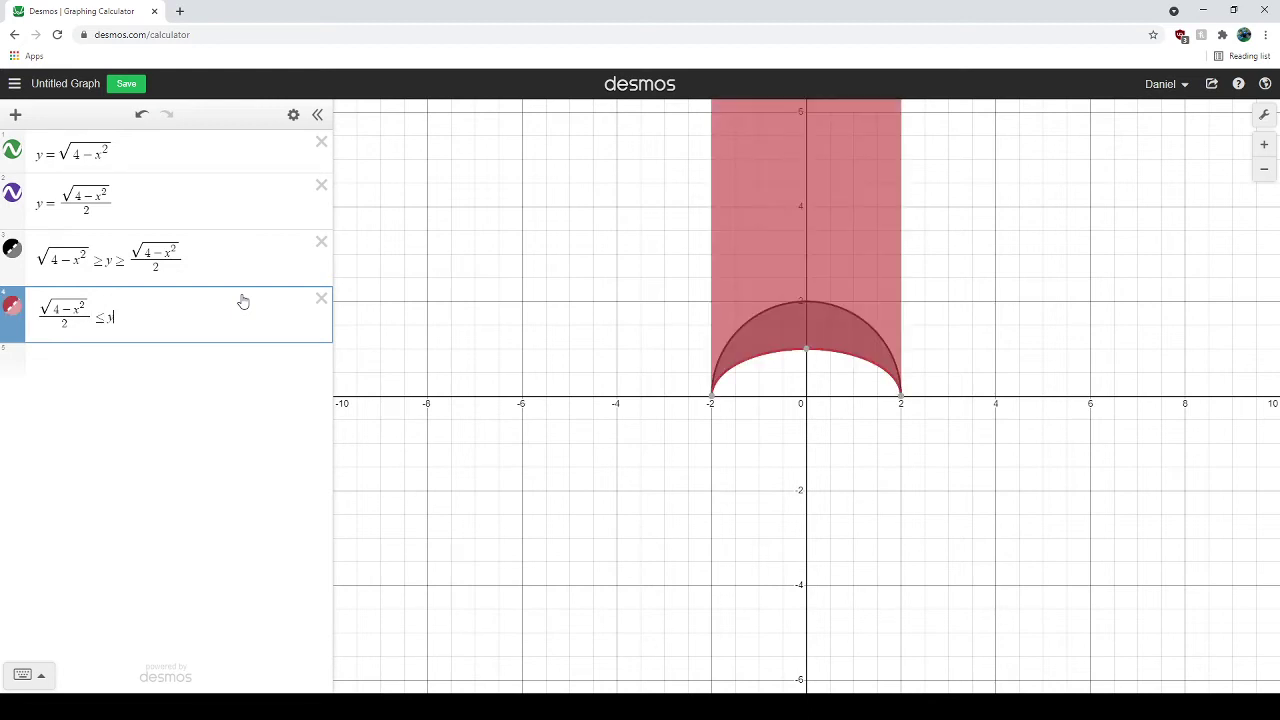
type("<=")
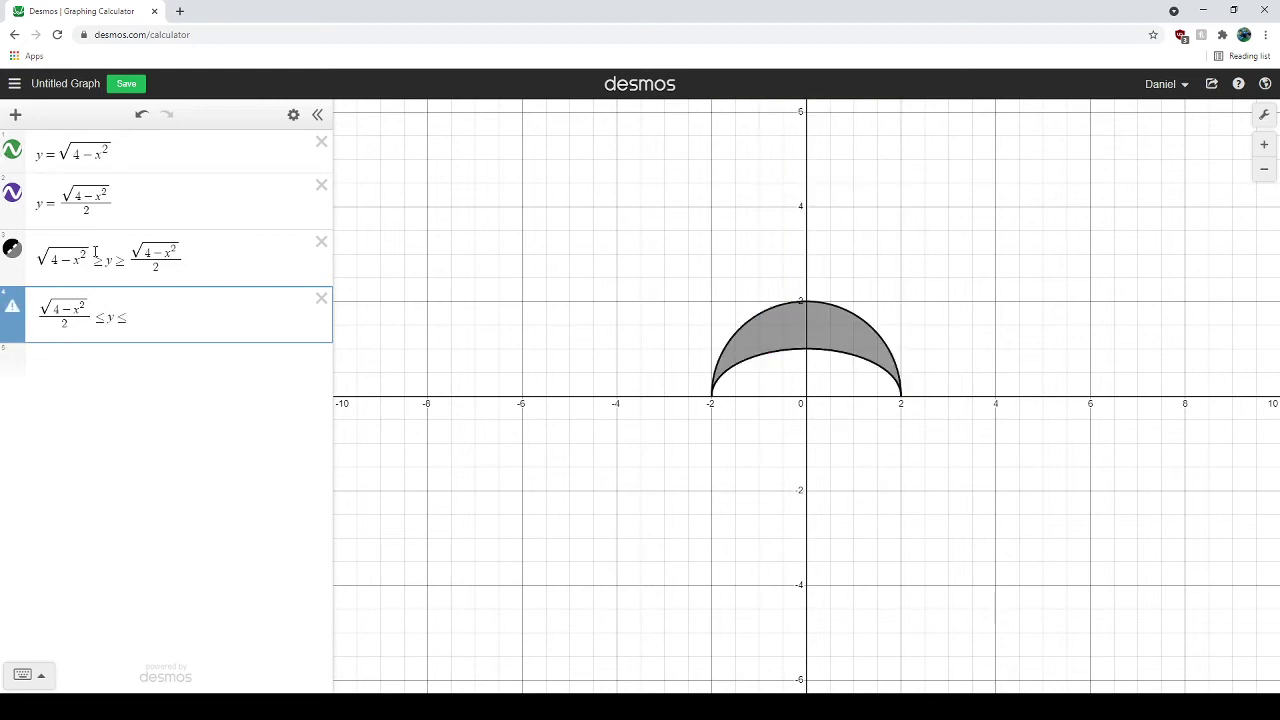
left_click_drag(95, 251, 38, 258)
key("ctrl+c")
left_click(200, 318)
key("ctrl+v")
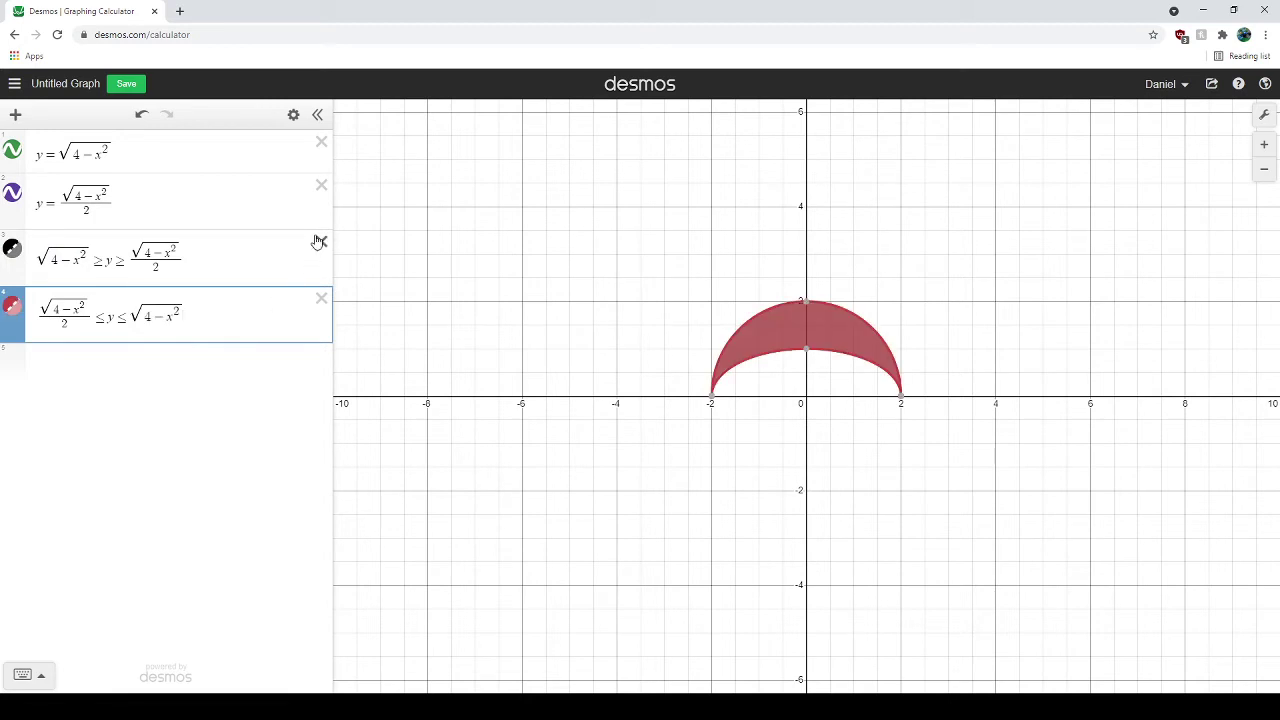
left_click(321, 242)
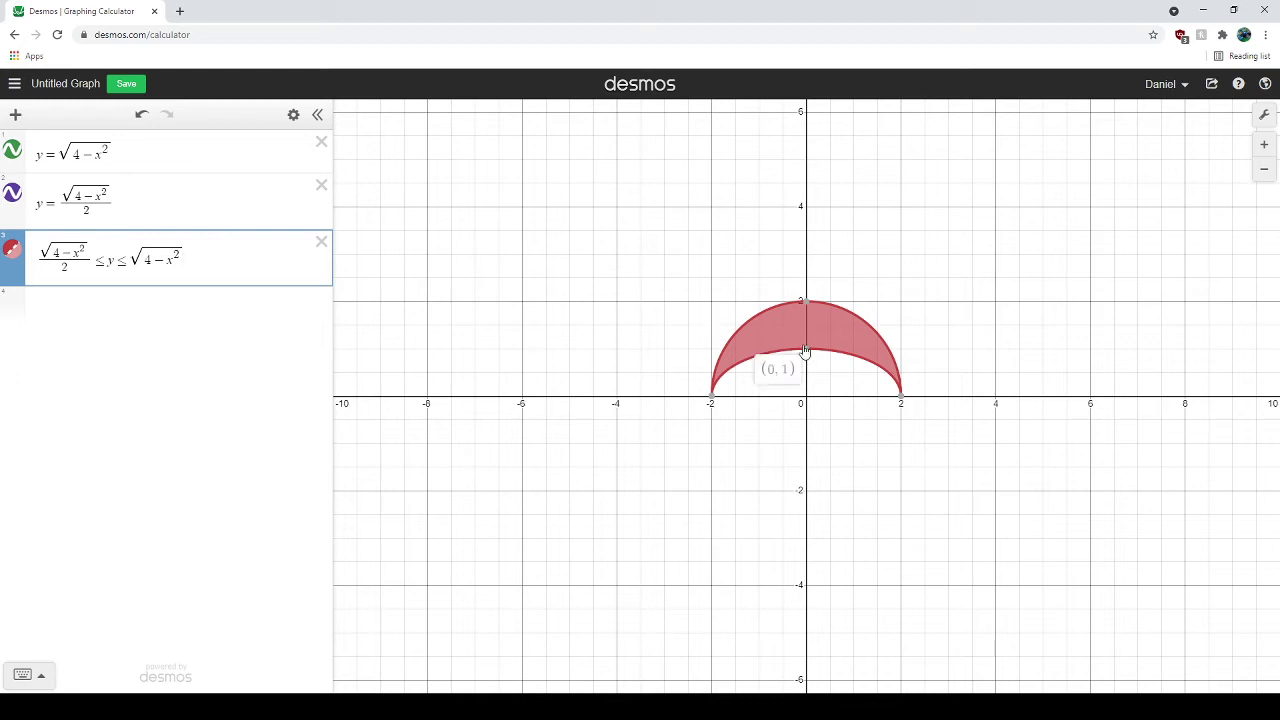
Delete the red crescent inequality and the half-height curve, then add an empty row below the semicircle
left_click(321, 242)
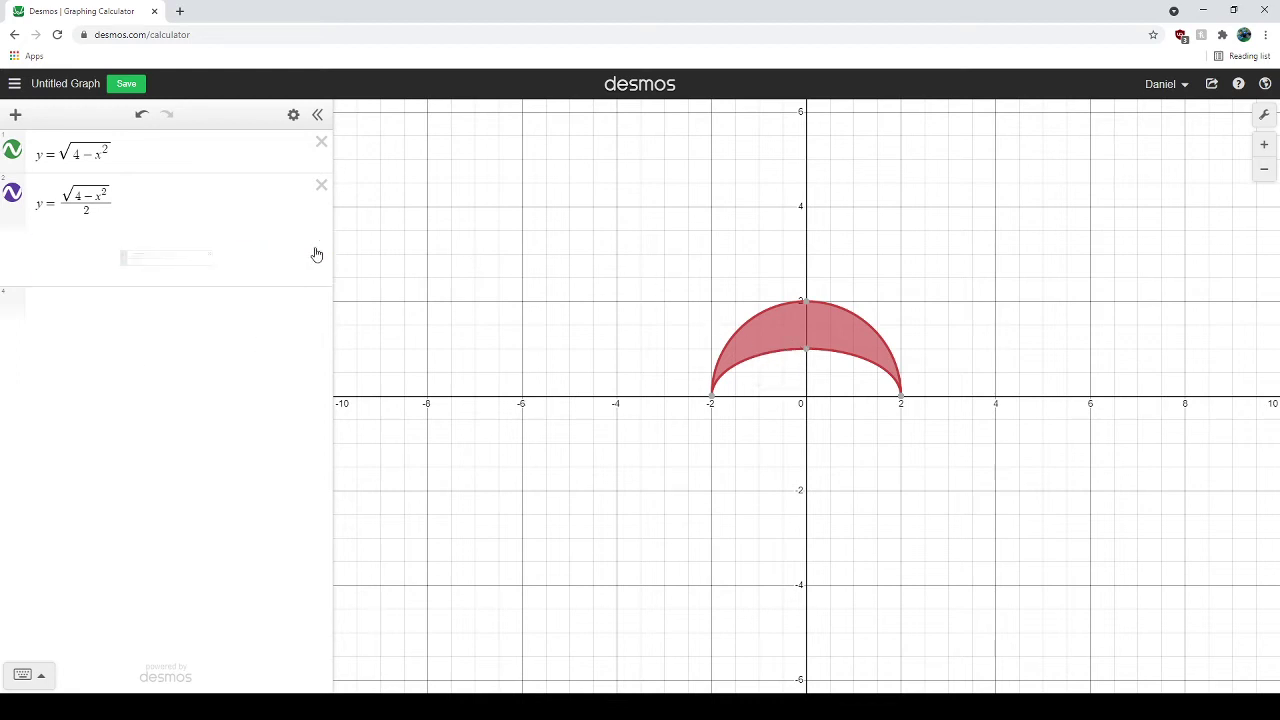
left_click(321, 185)
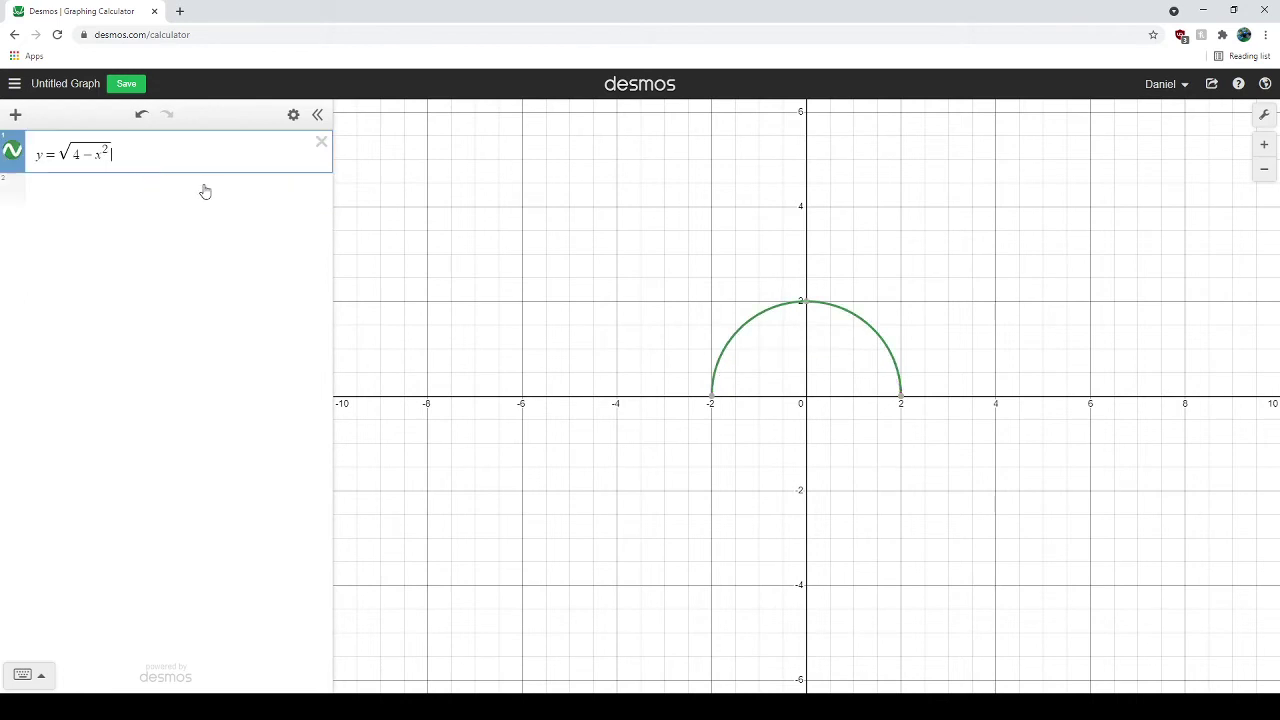
left_click(712, 396)
left_click(149, 156)
key("Return")
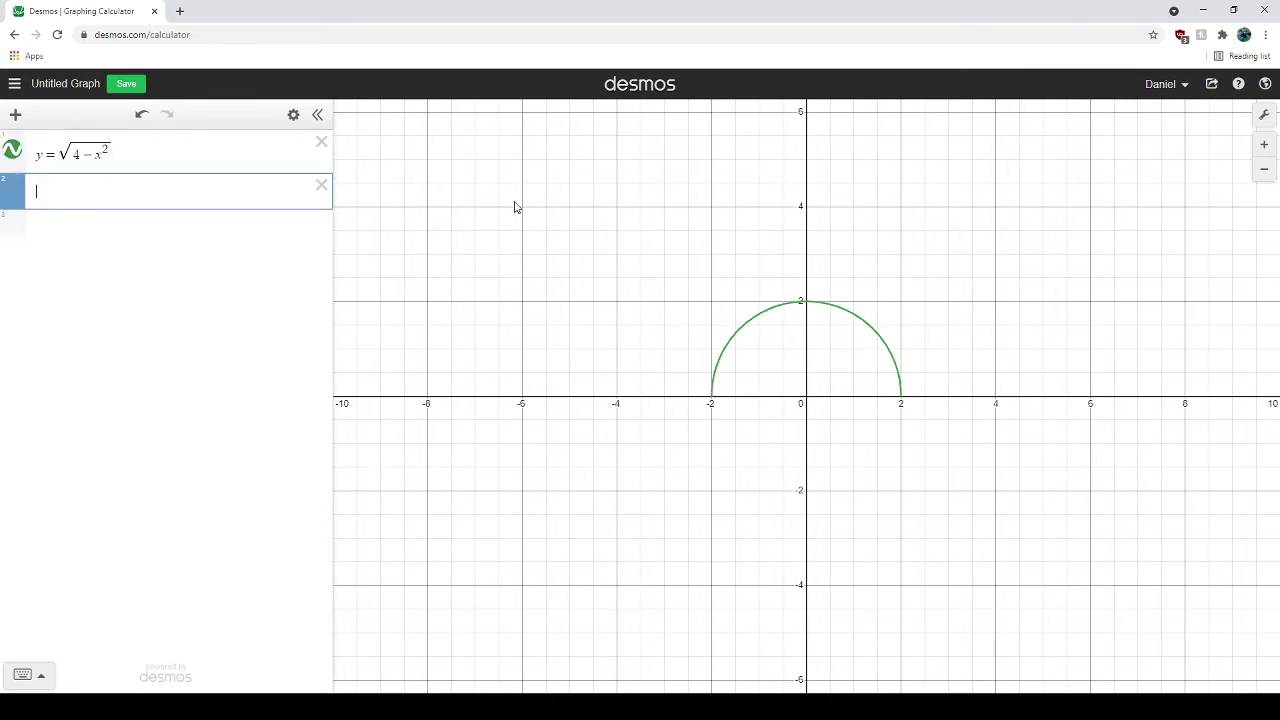
Add small semicircles y = √(1 − (x+1)^2) and y = √(1 − (x−1)^2) in rows 2 and 3
type("y=sq")
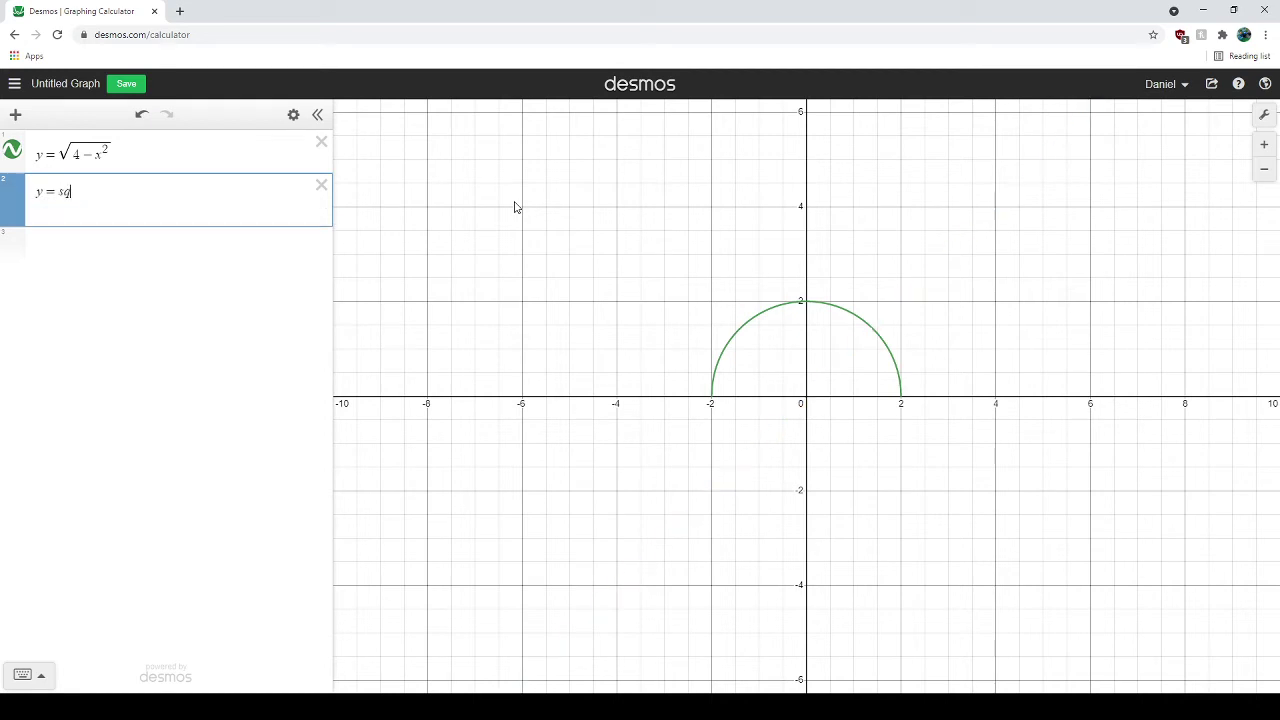
type("rt1-(x+1")
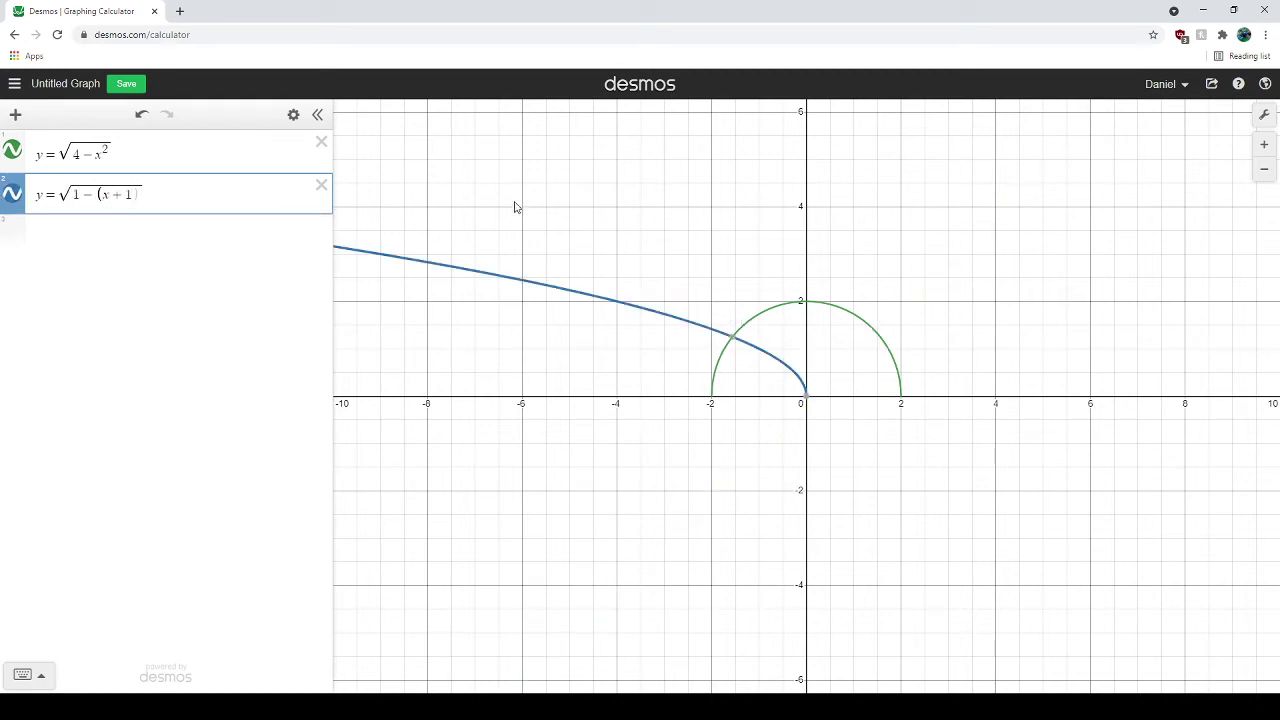
type(")^2")
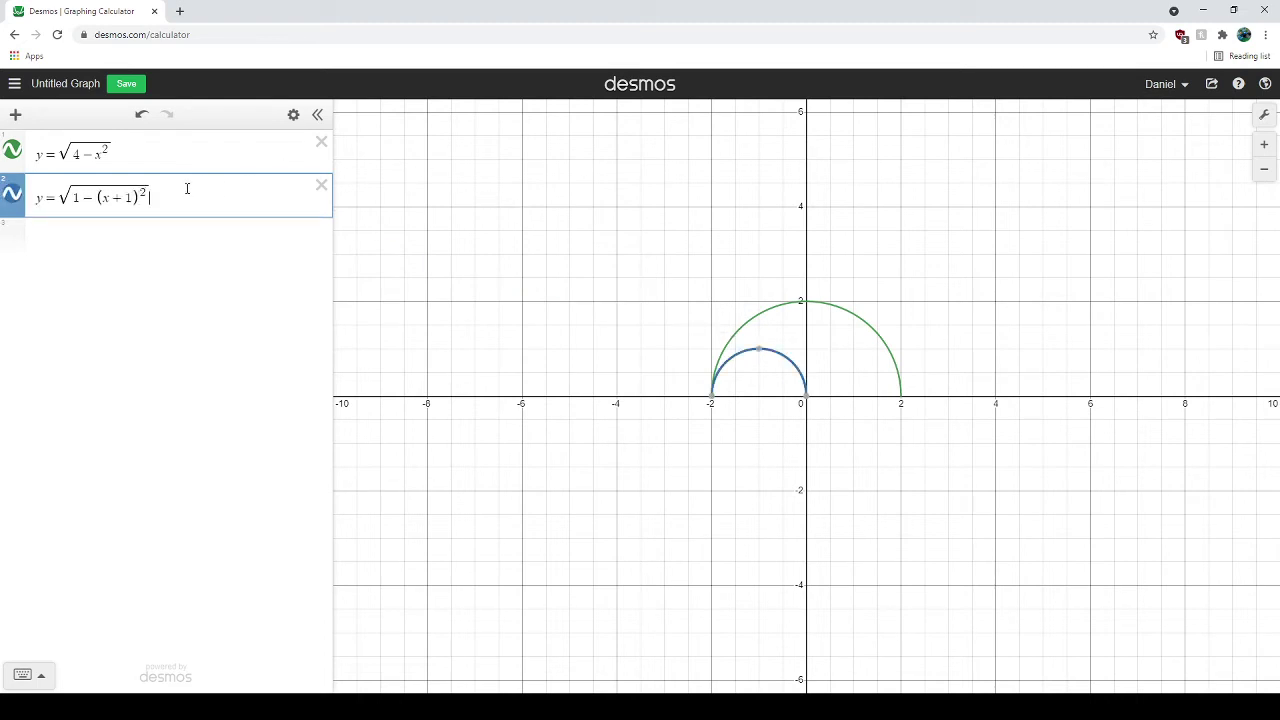
key("ctrl+a")
left_click(196, 198)
key("Return")
key("ctrl+v")
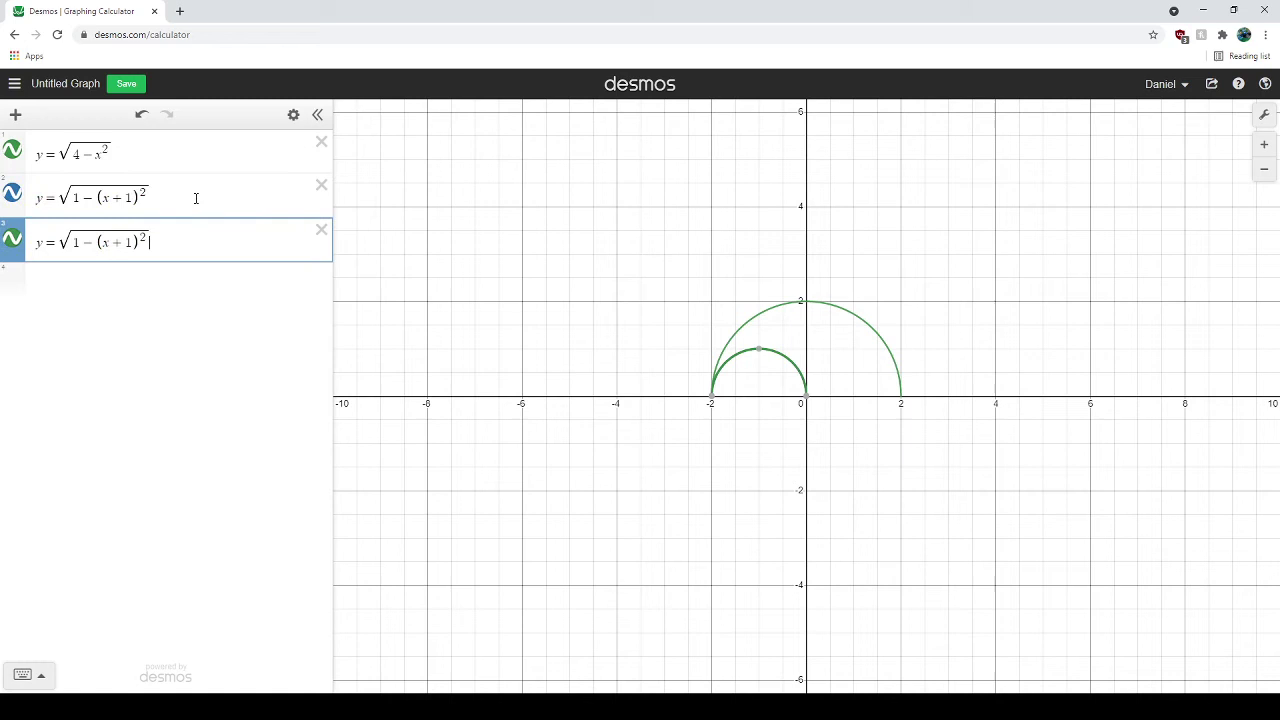
left_click_drag(108, 243, 127, 243)
type("-")
Change the large semicircle's colour to red
left_click(292, 116)
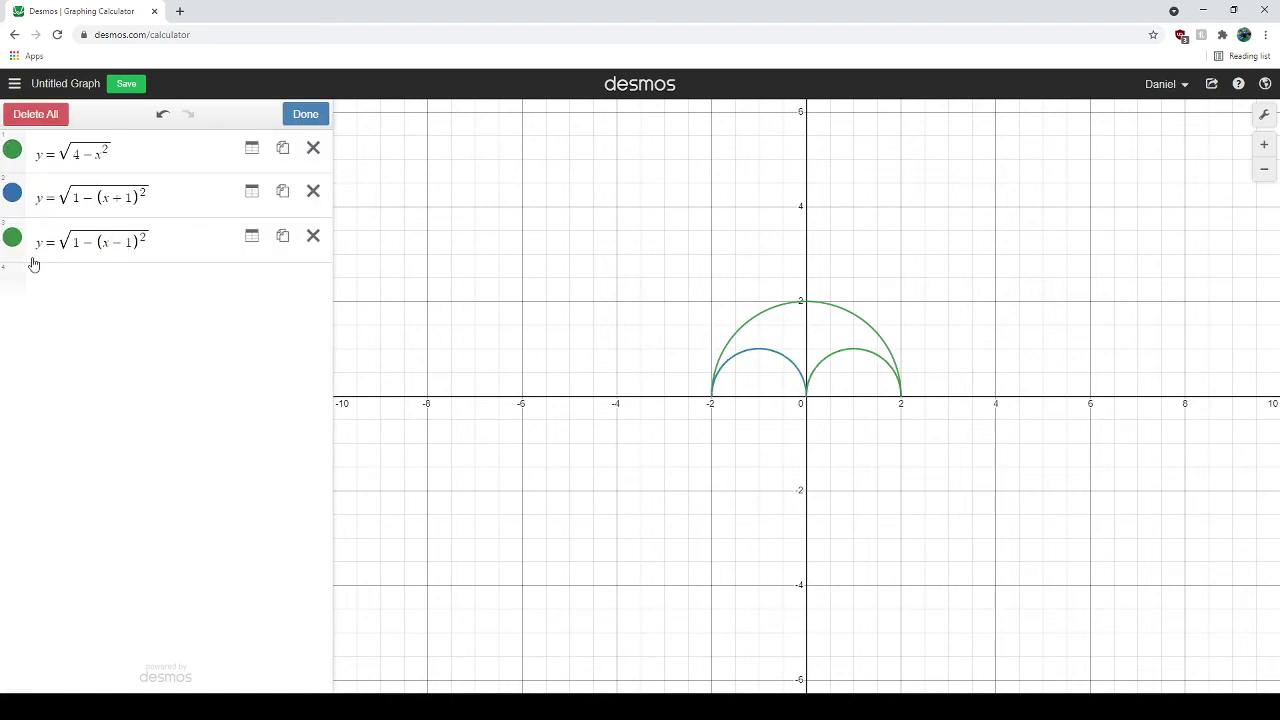
left_click(12, 150)
left_click(45, 217)
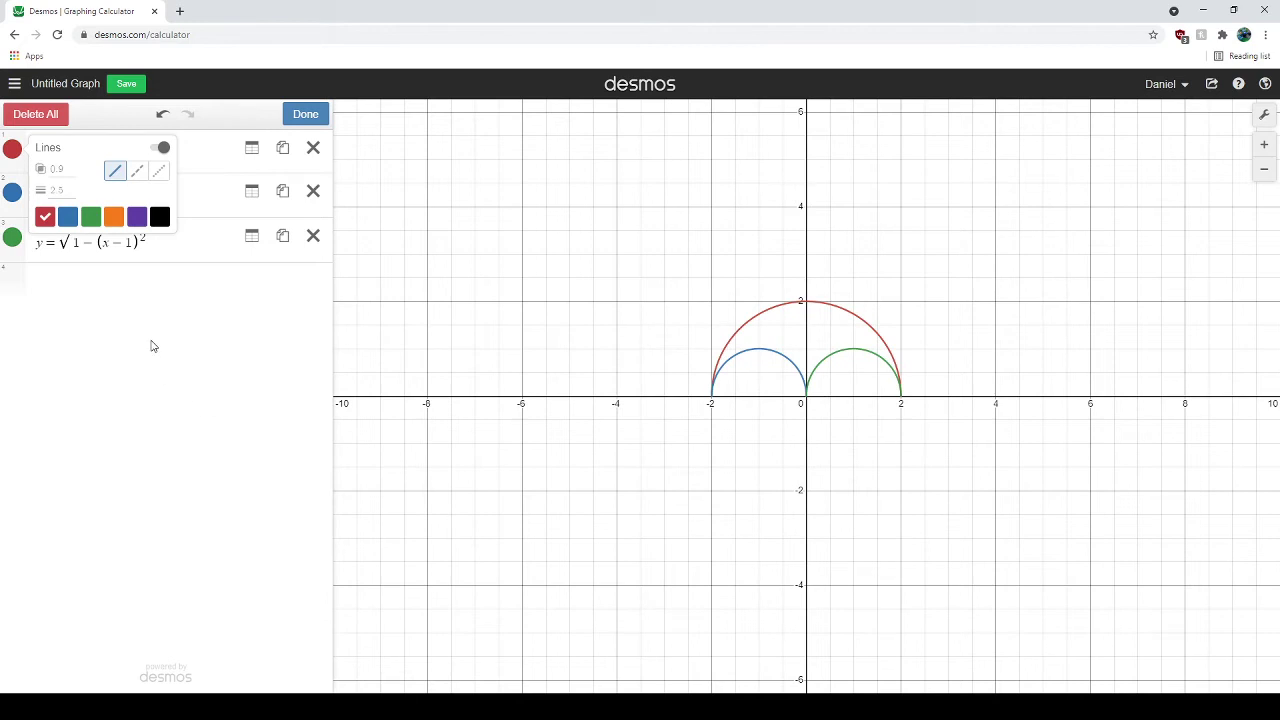
left_click(306, 116)
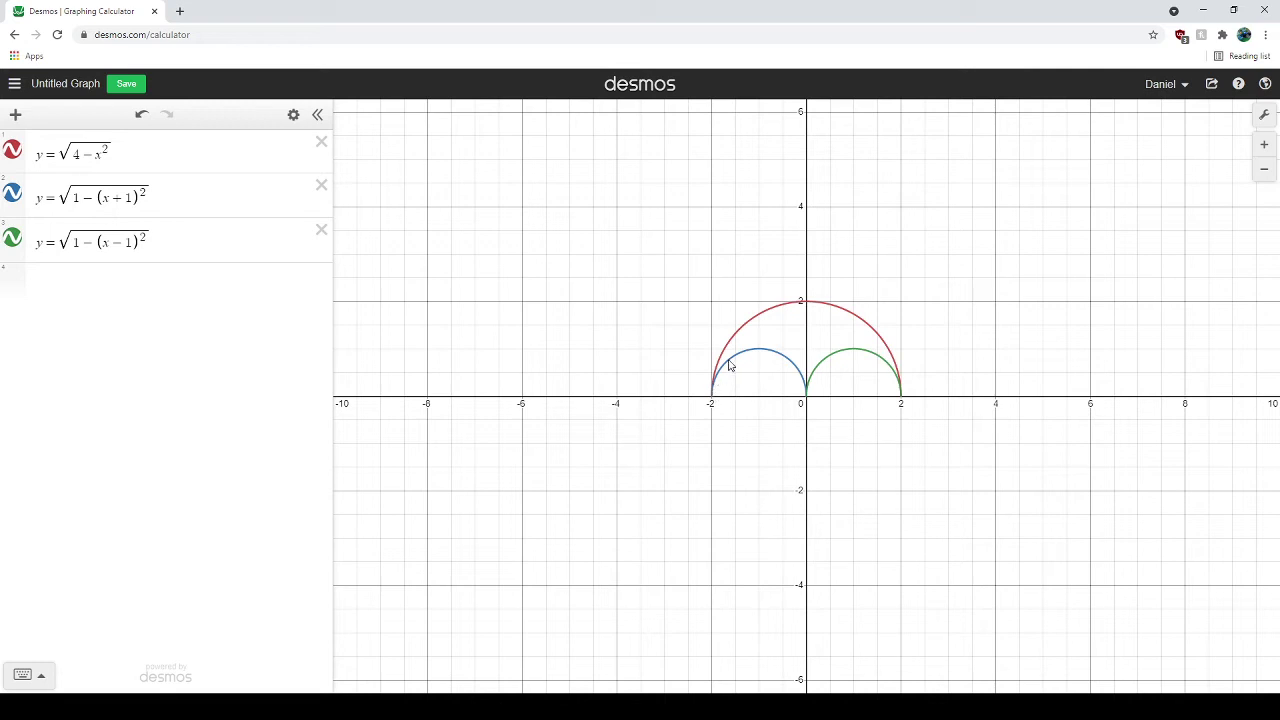
Start row 4 with the blue semicircle √(1 − (x+1)^2) as the lower bound of ≤ y ≤
left_click_drag(729, 366, 789, 343)
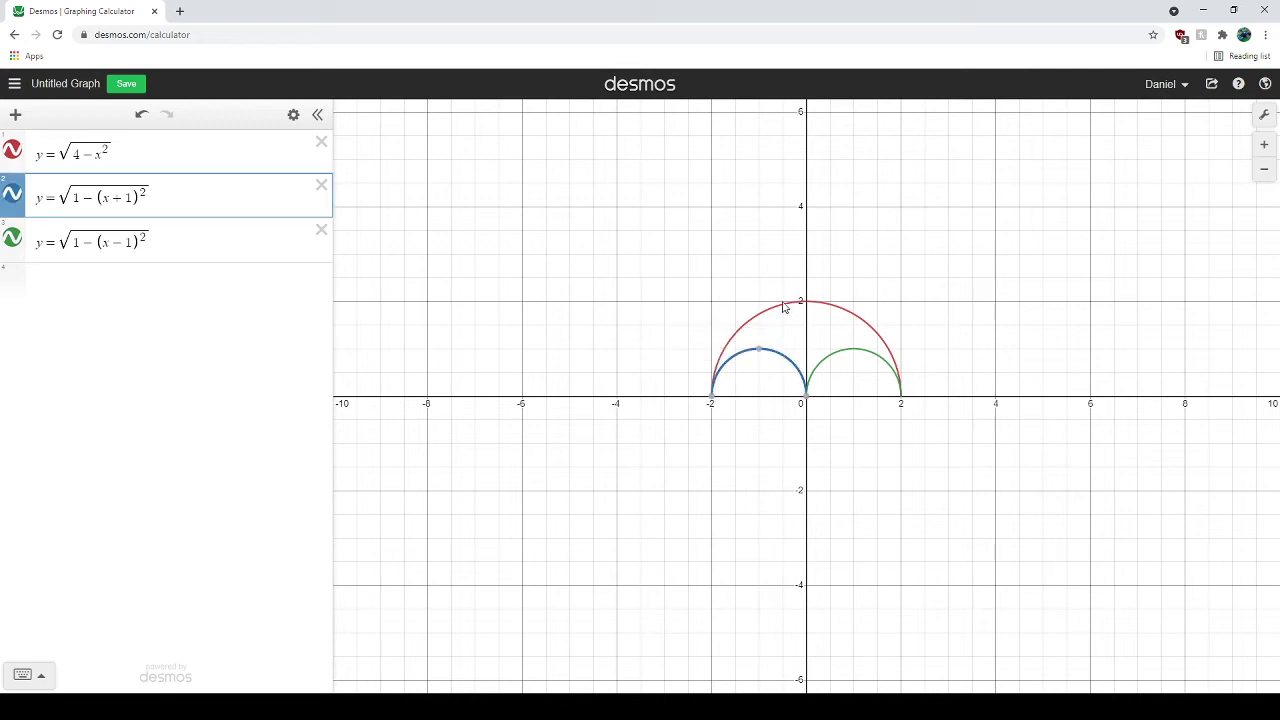
left_click(783, 312)
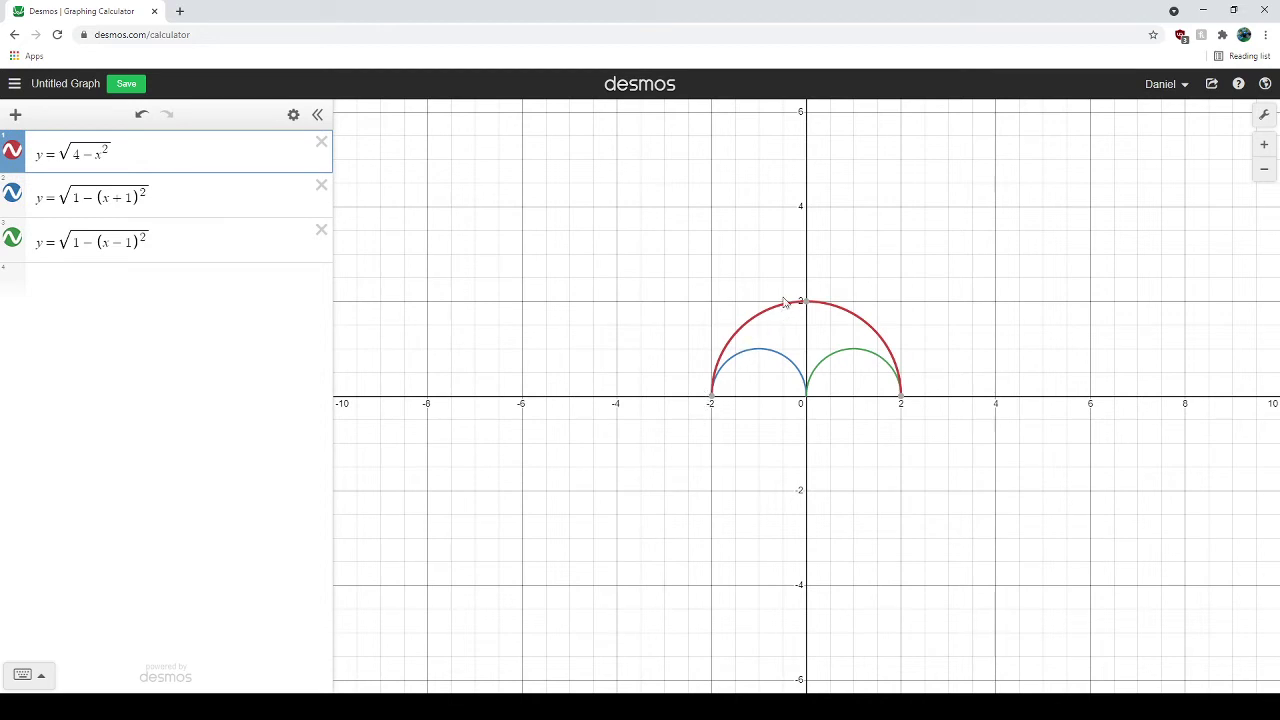
left_click(766, 352)
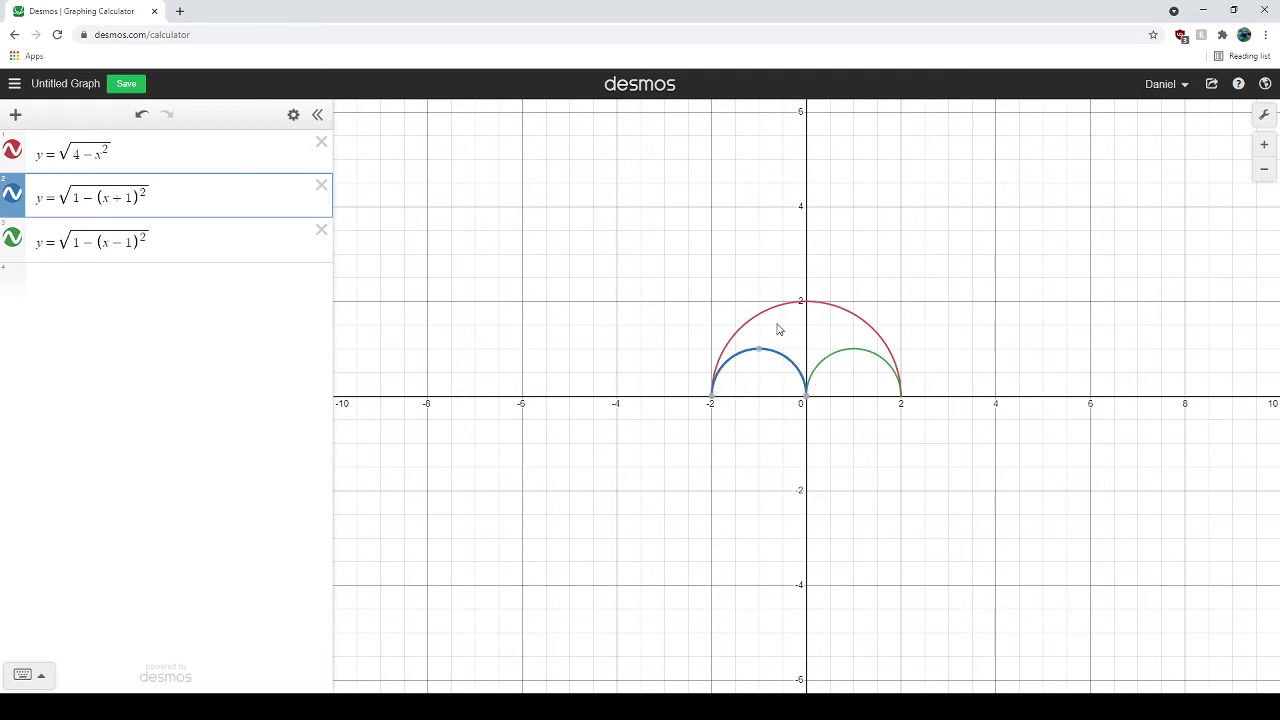
left_click(220, 258)
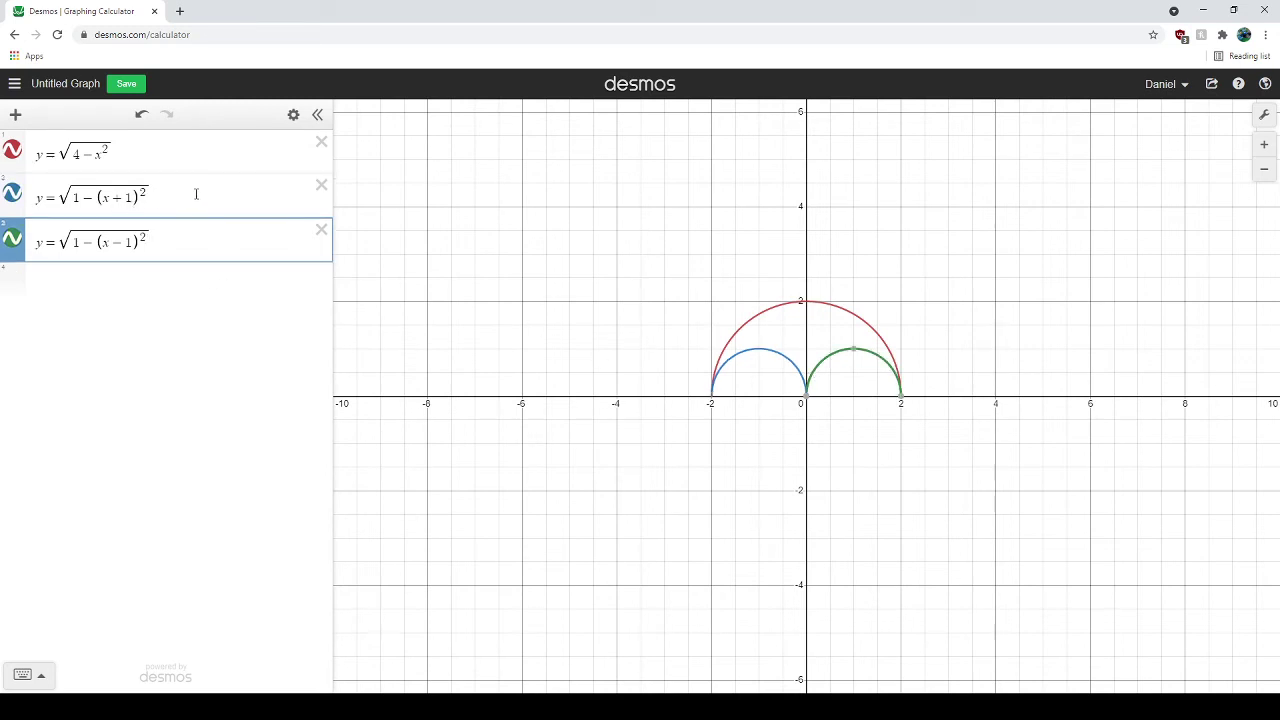
left_click_drag(196, 194, 40, 198)
key("ctrl+c")
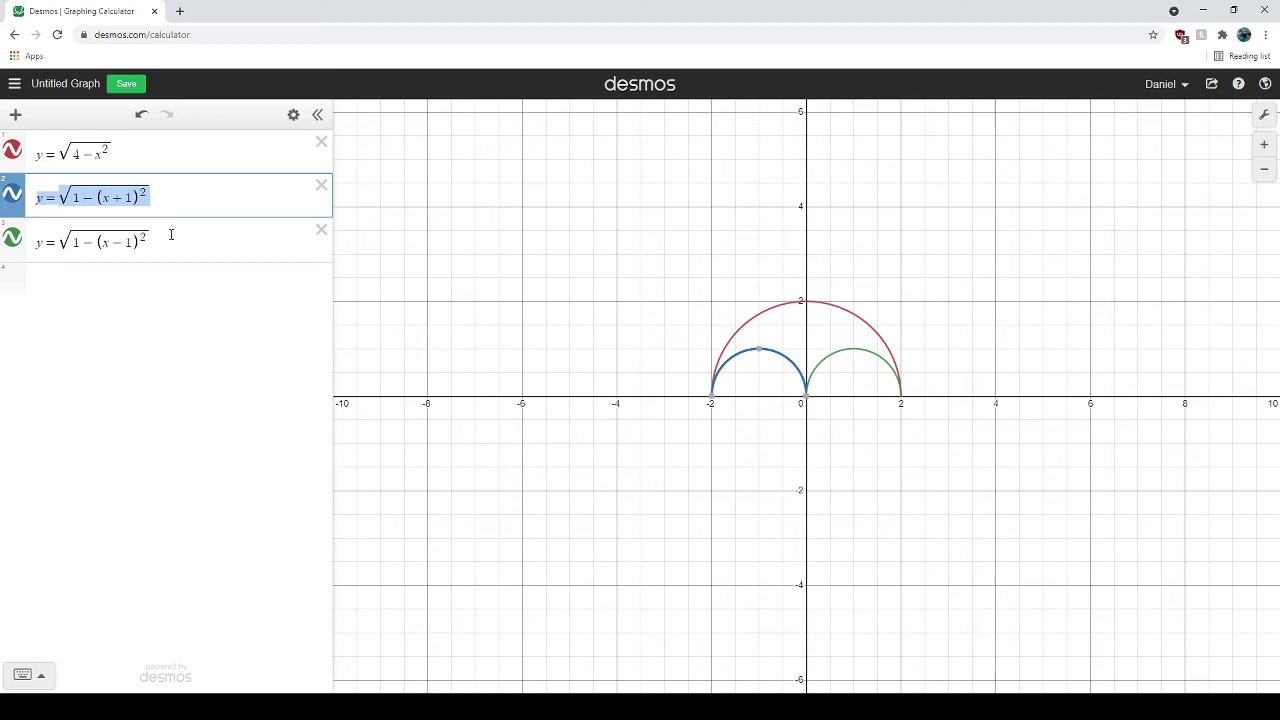
left_click(103, 280)
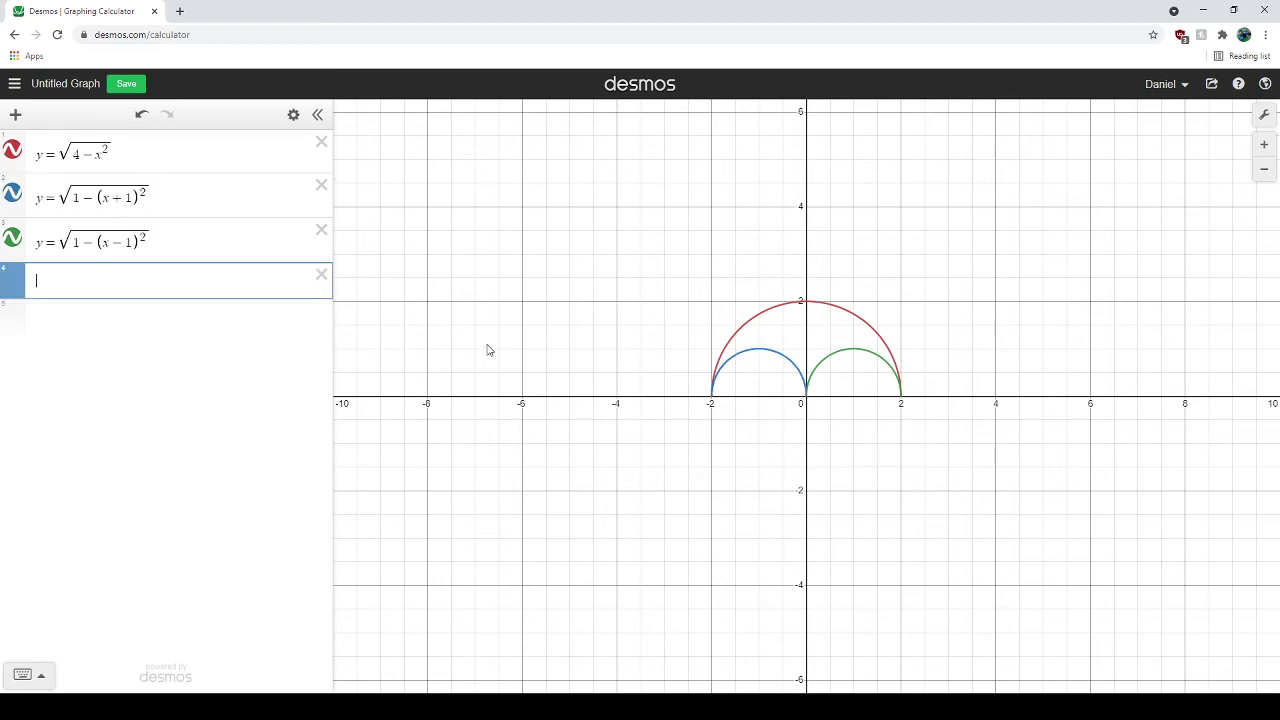
key("ctrl+v")
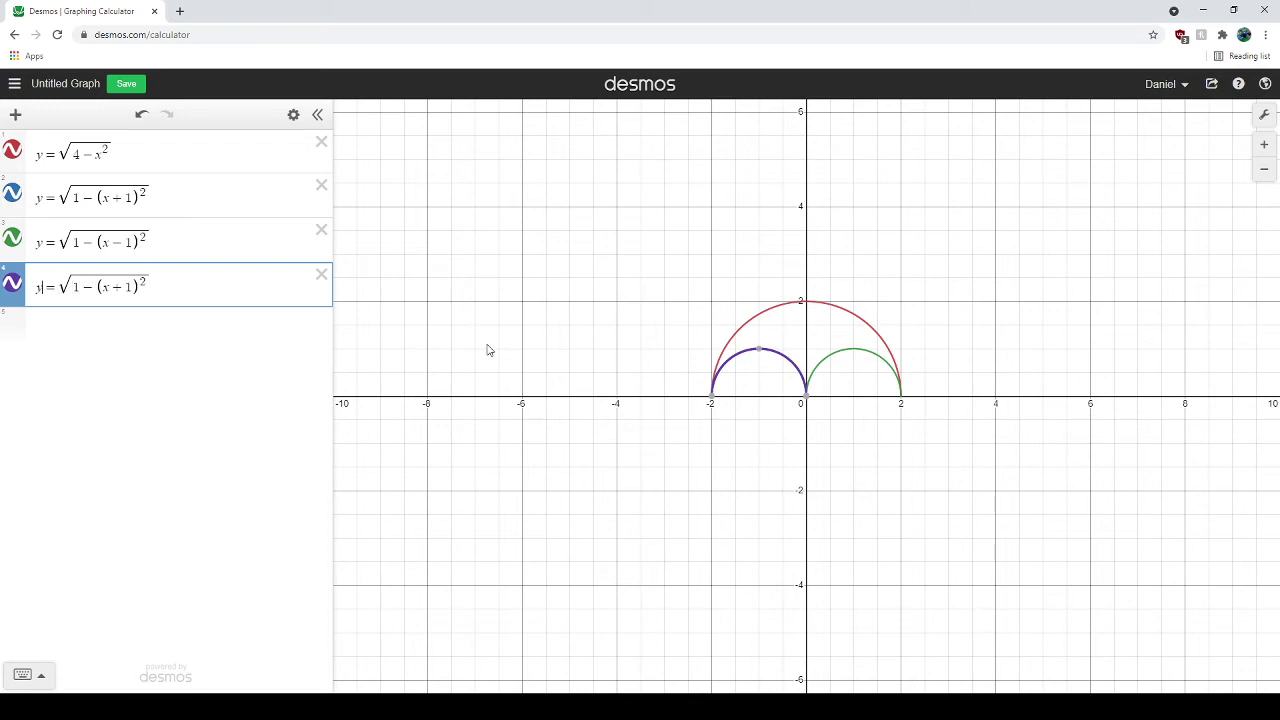
key("BackSpace")
key("BackSpace")
type("<=3")
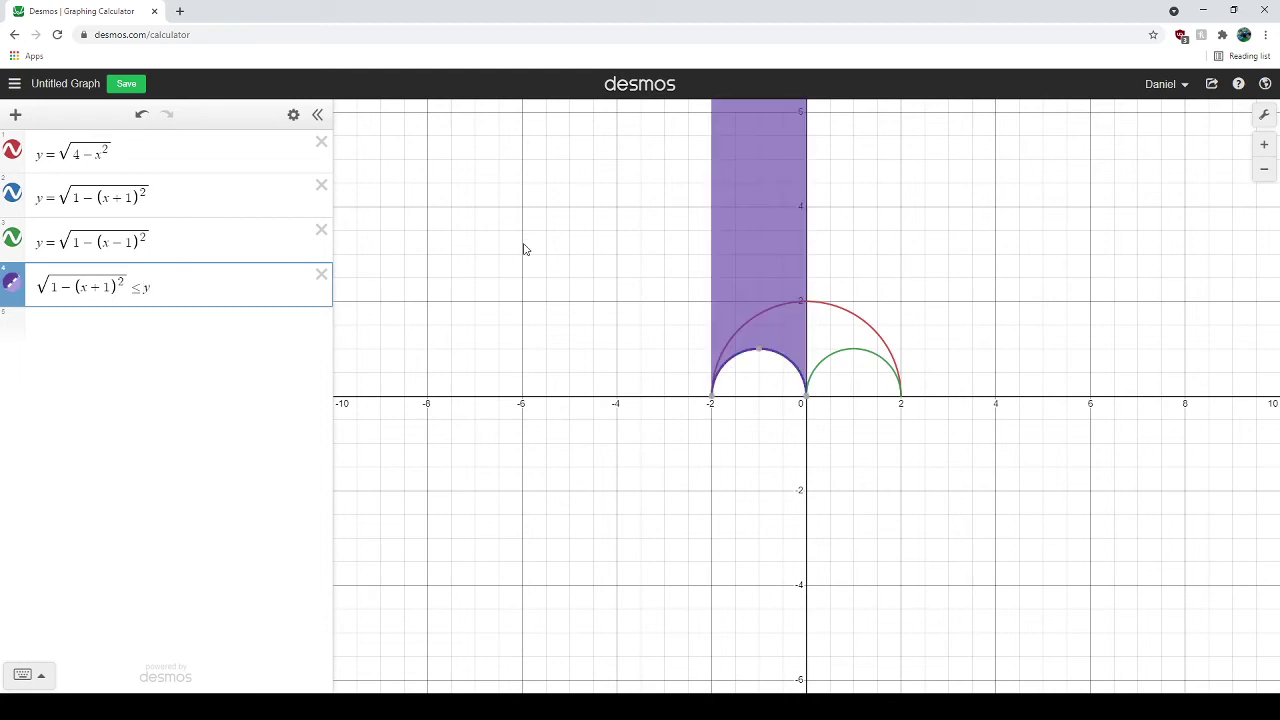
type("<=s")
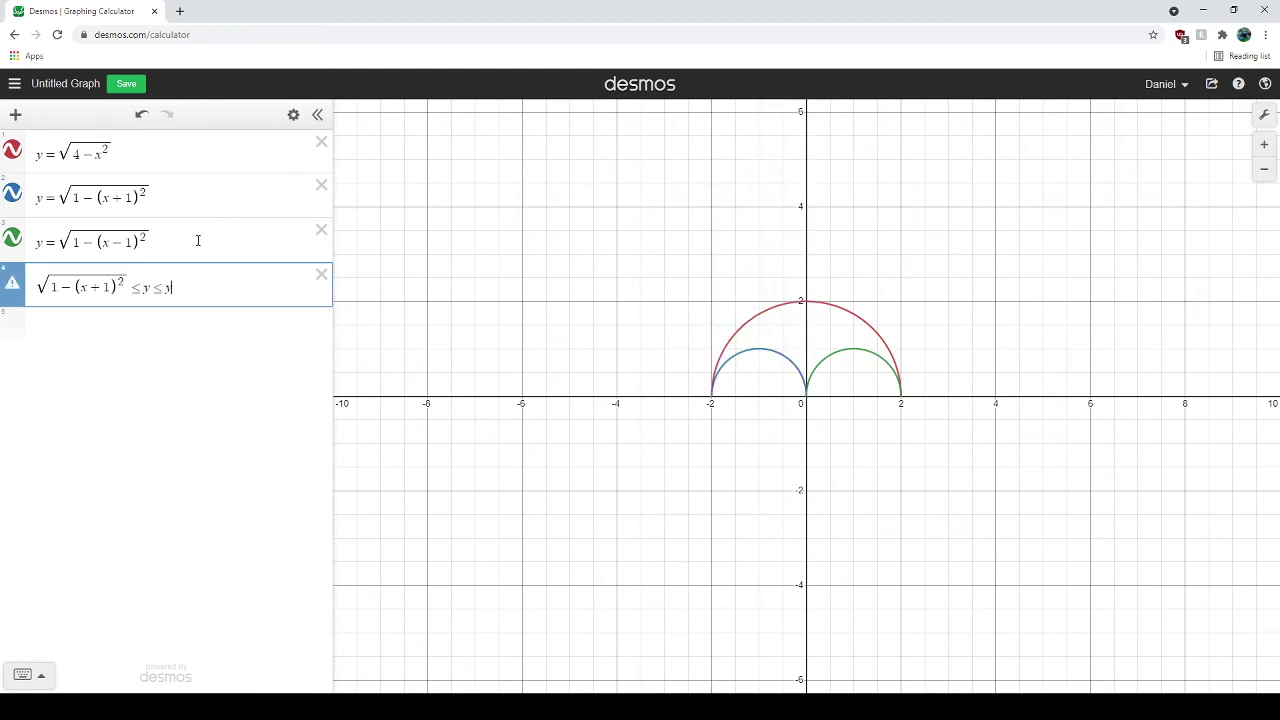
key("BackSpace")
Complete row 4 with √(4 − x^2) as the upper bound so the left region shades purple
left_click(160, 145)
key("ctrl+a")
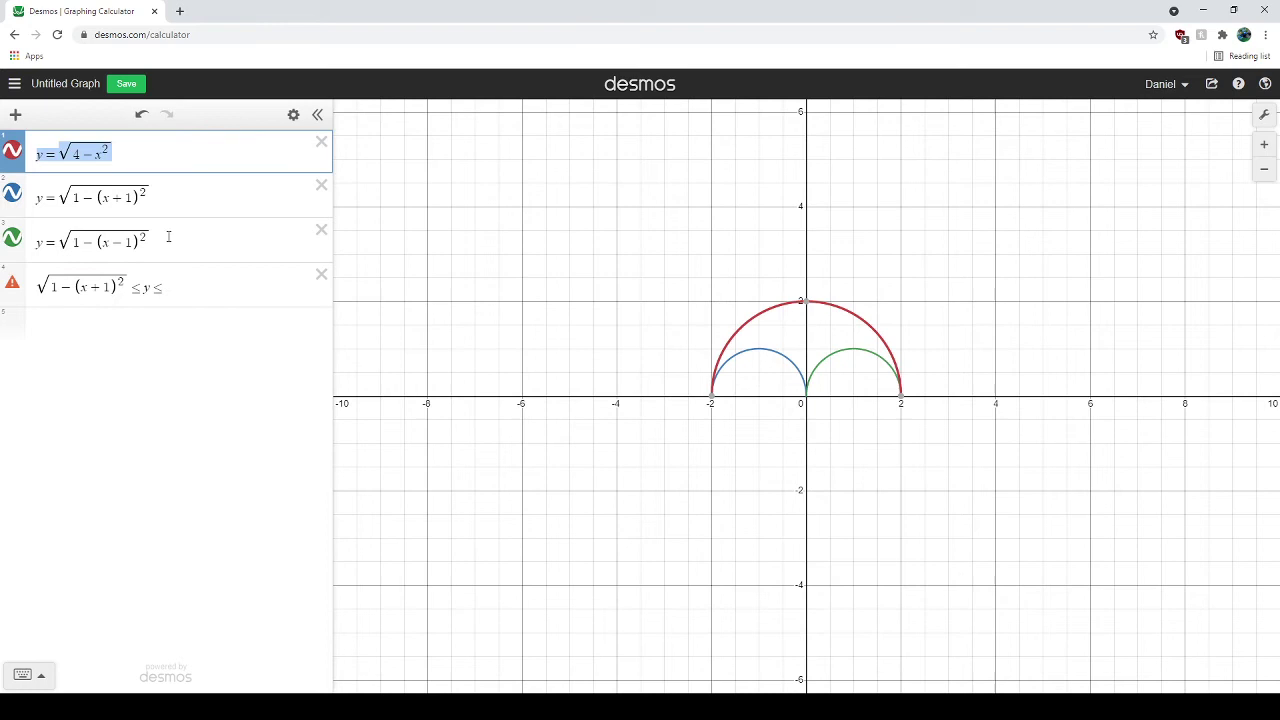
key("ctrl+c")
left_click(217, 286)
key("ctrl+v")
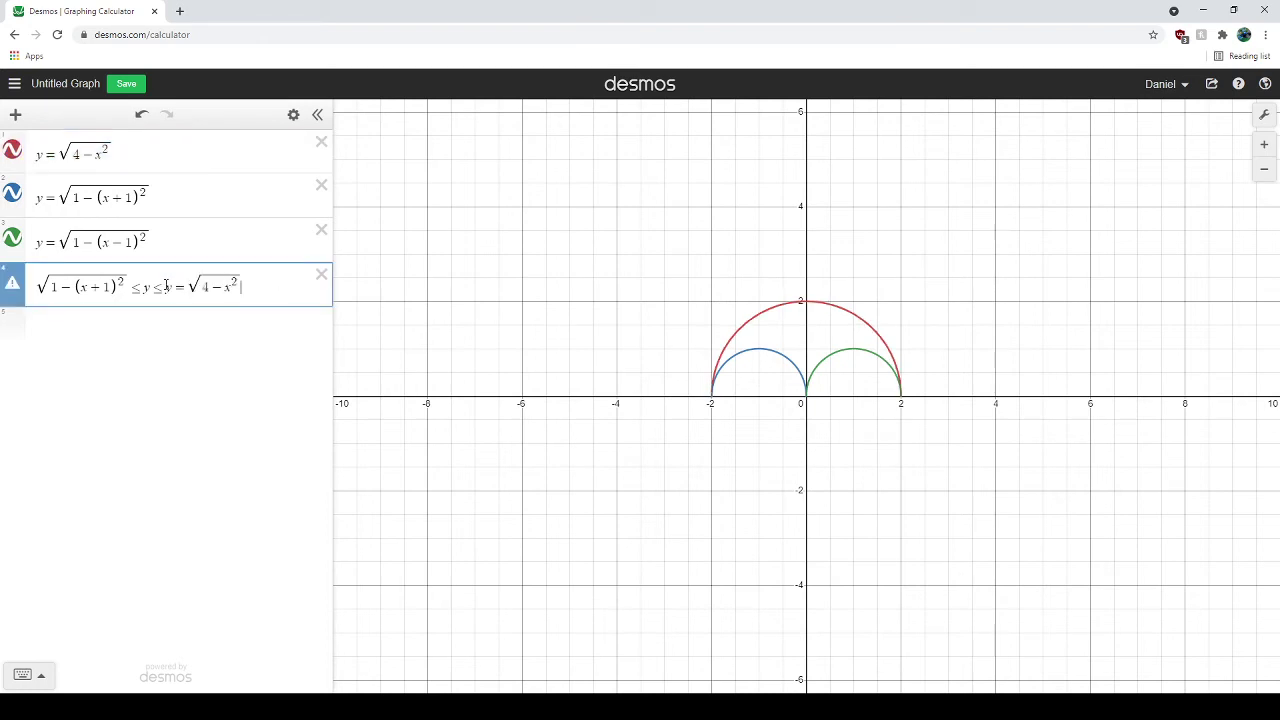
key("BackSpace")
key("BackSpace")
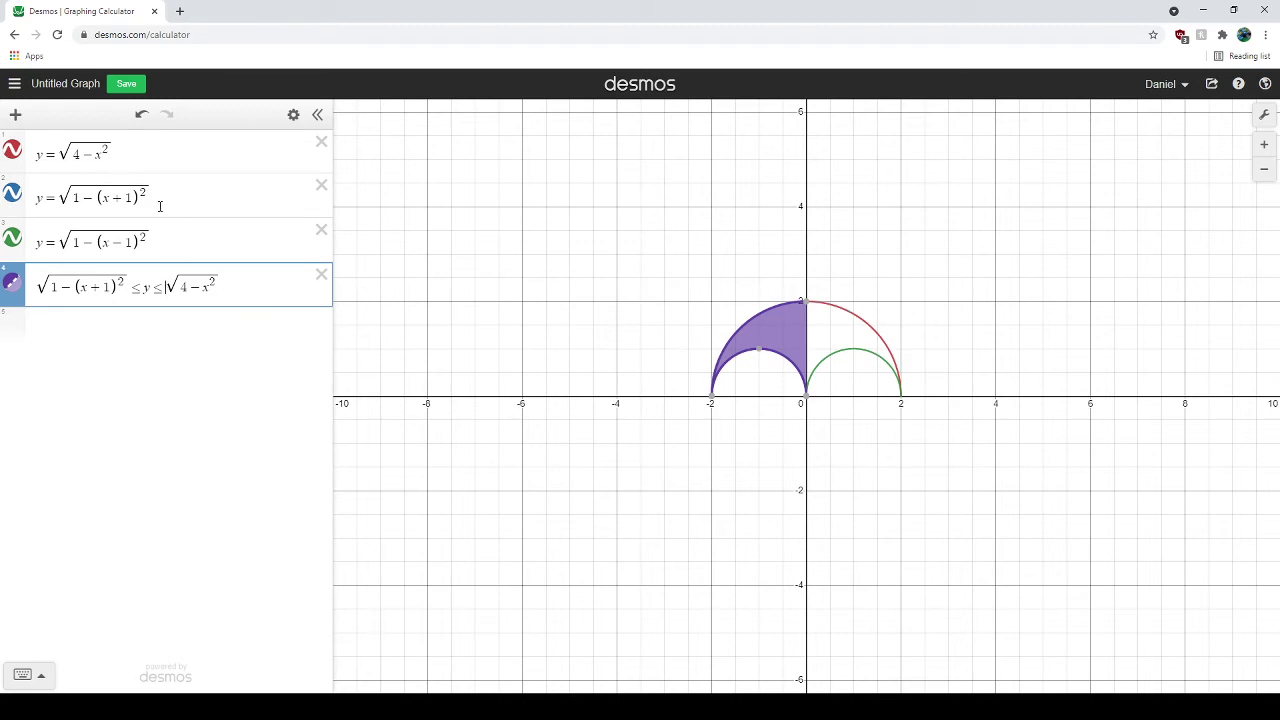
Duplicate the left-region inequality into row 5, changing (x+1) to (x−1)
left_click_drag(201, 289, 47, 287)
left_click(264, 287)
key("Return")
key("ctrl+v")
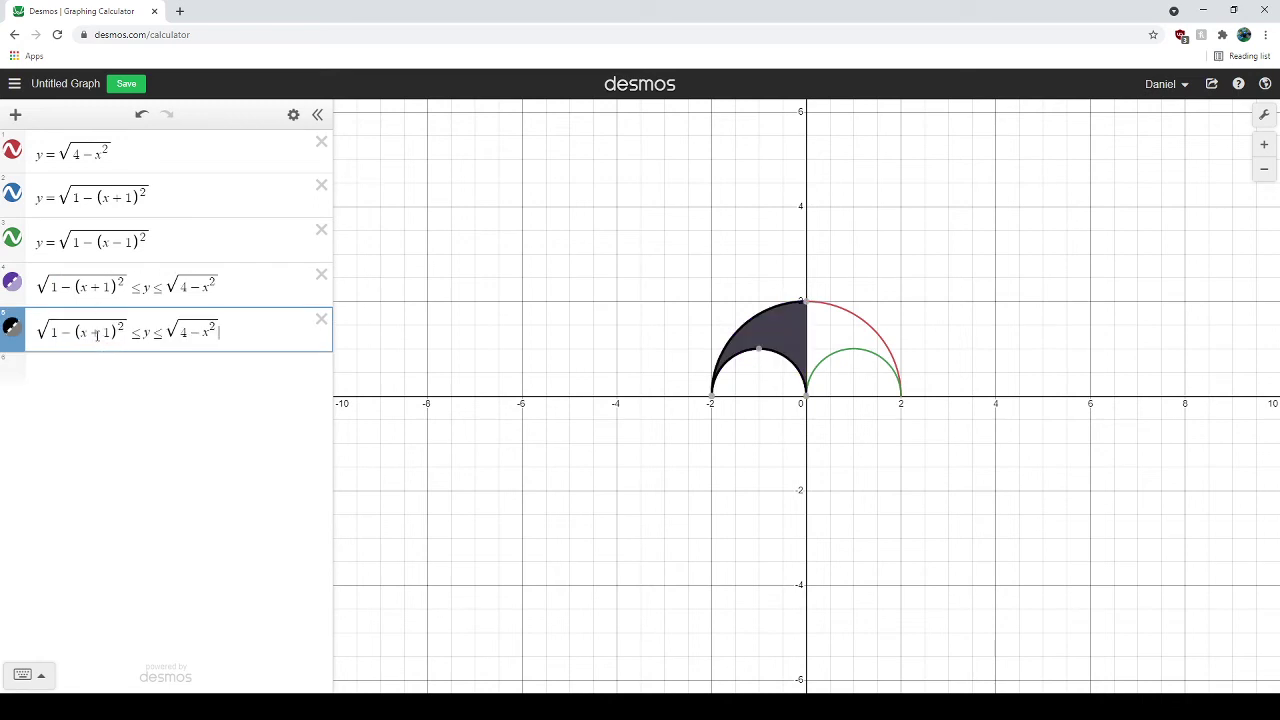
left_click_drag(92, 332, 100, 332)
type("-")
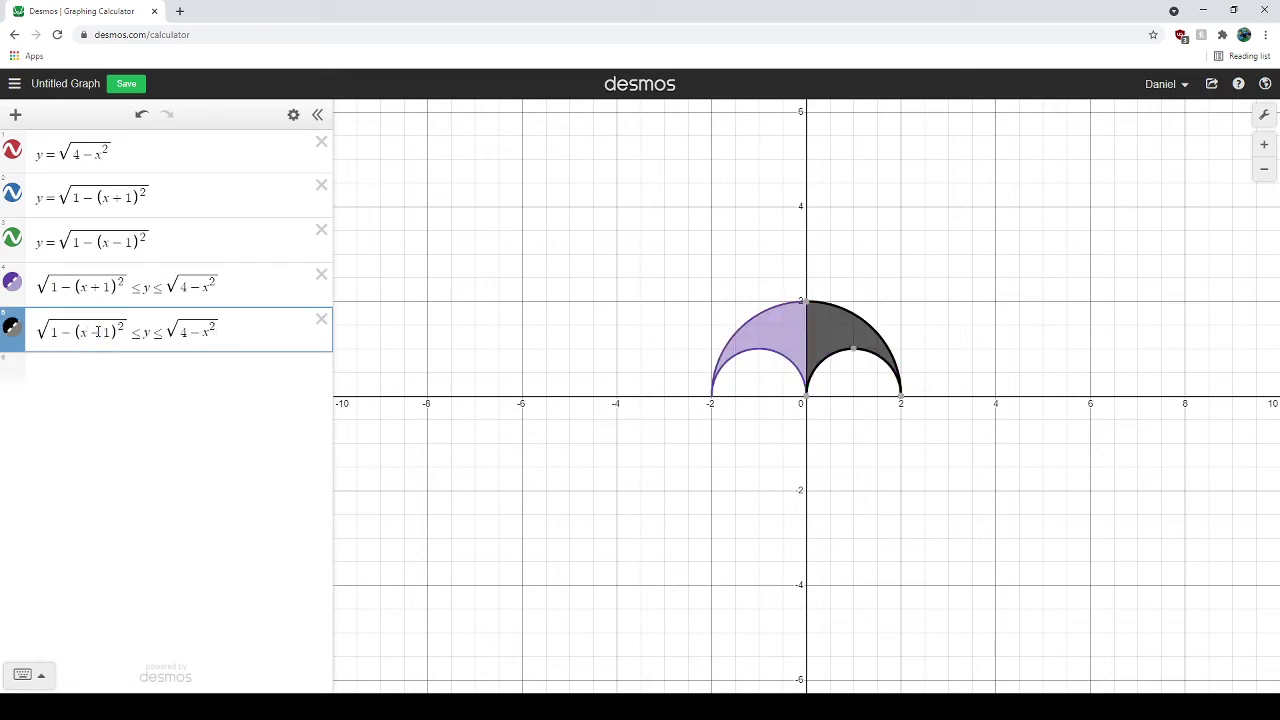
triple_click(181, 251)
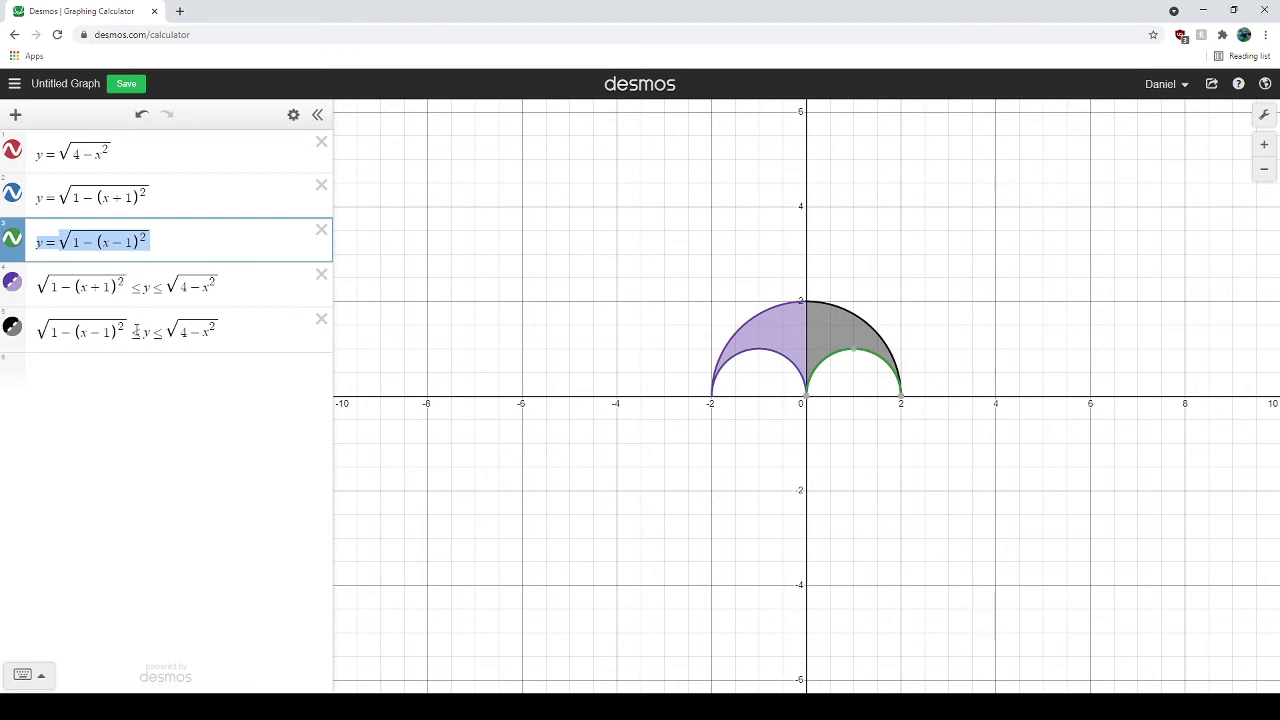
left_click_drag(128, 332, 14, 330)
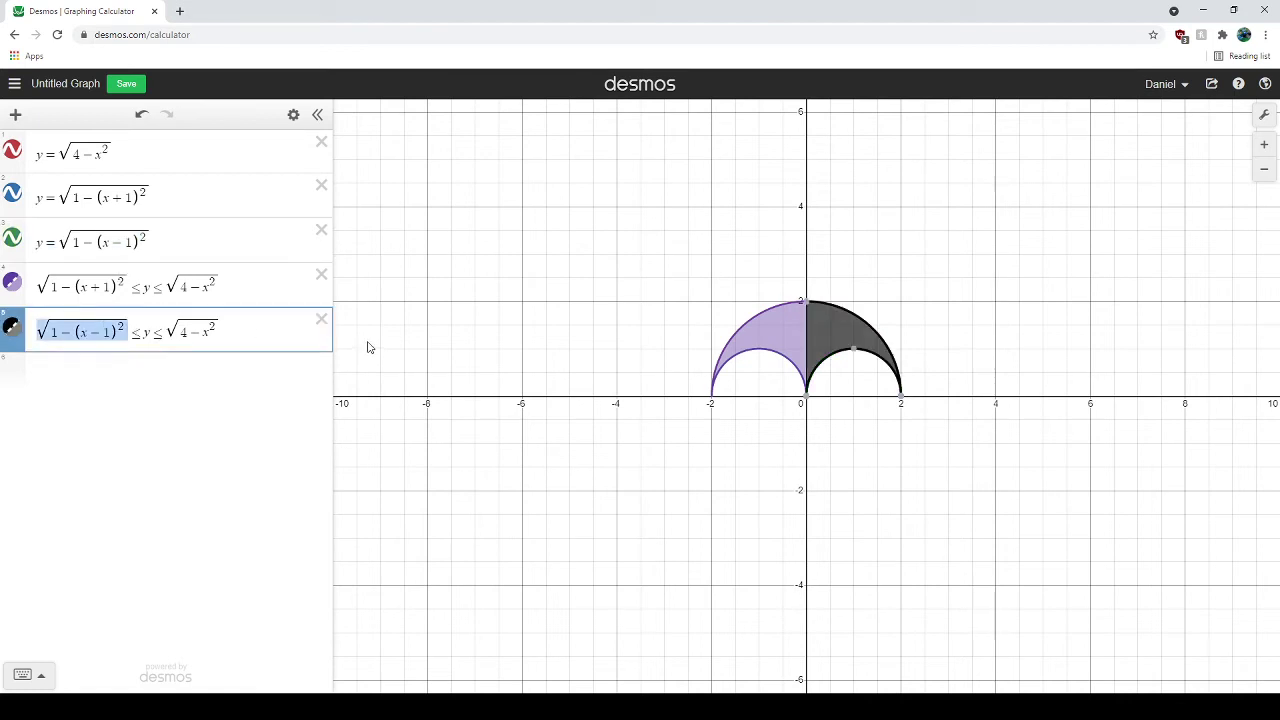
Colour the new right-region inequality orange
left_click(293, 114)
left_click(13, 327)
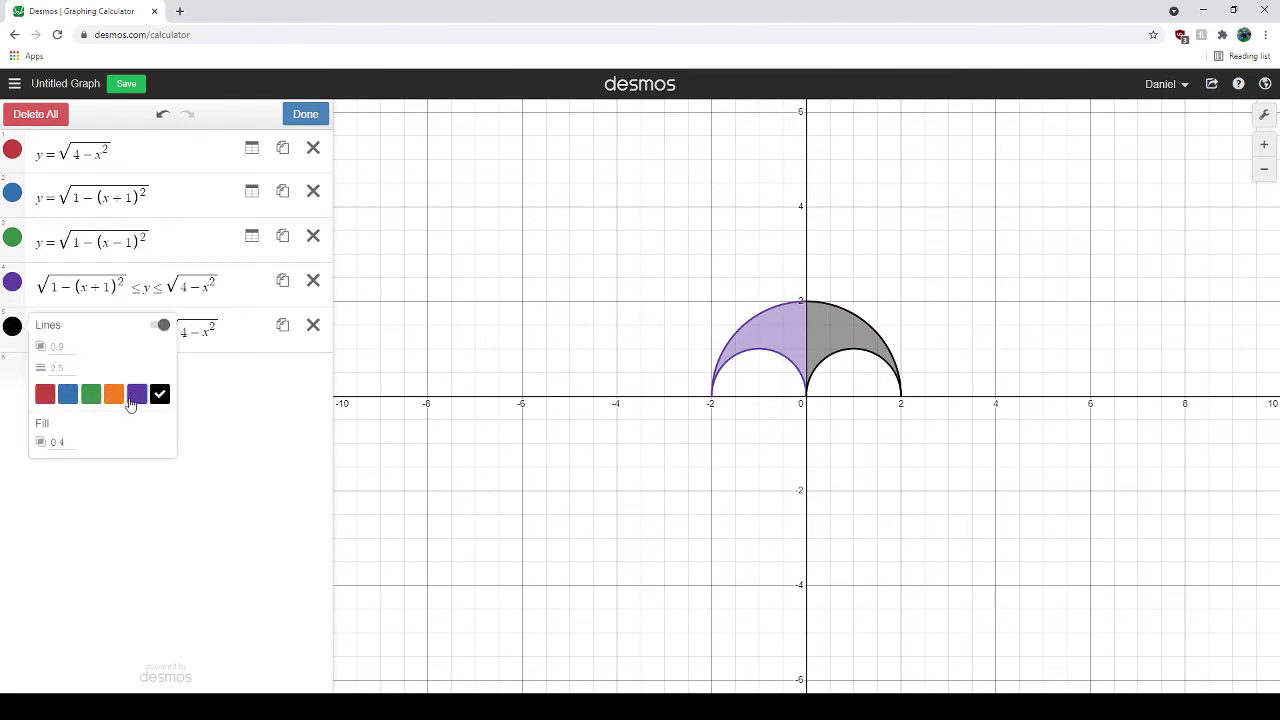
left_click(112, 392)
left_click(280, 455)
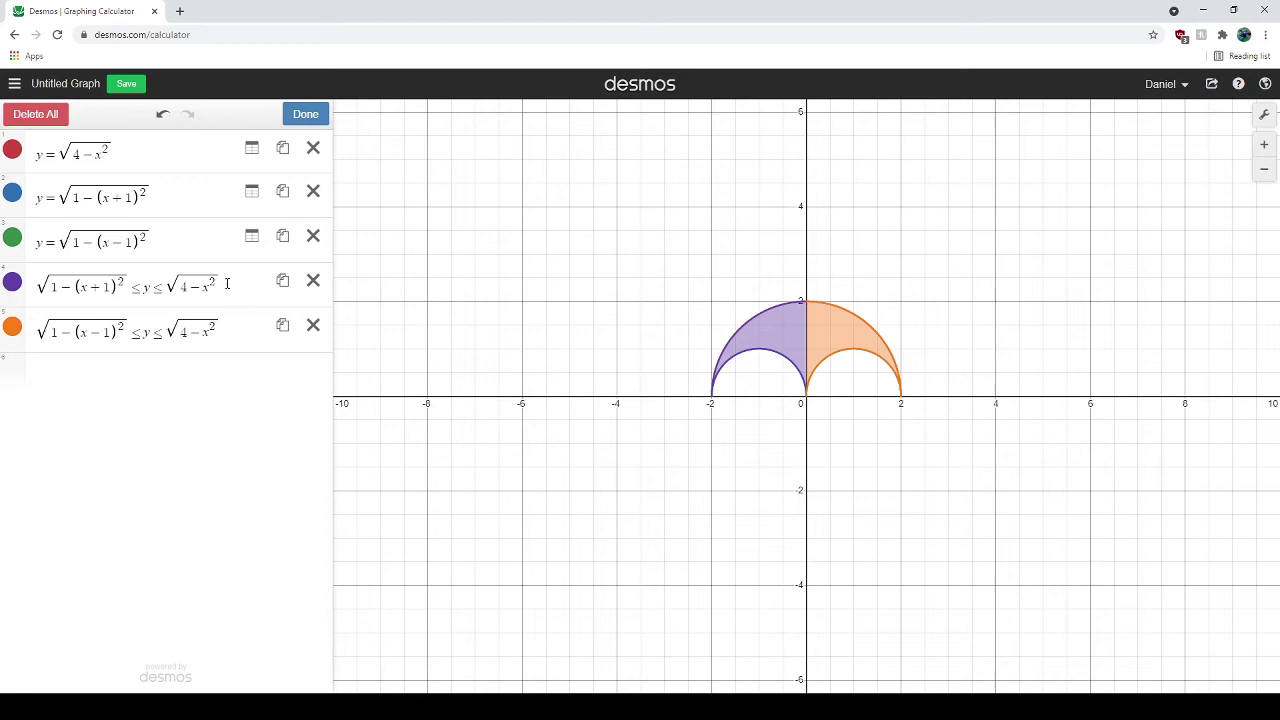
left_click(44, 153)
left_click(44, 153)
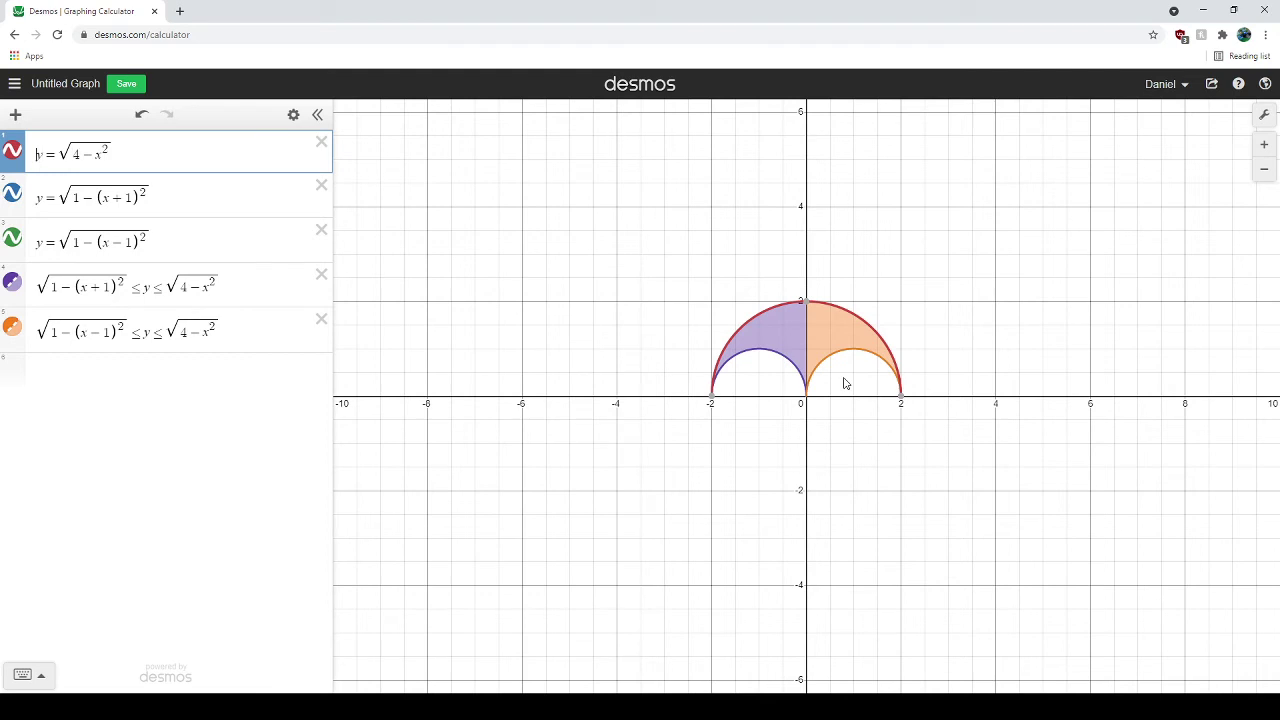
Rename row 1 to f(x) = √(4 − x^2) and use f(x) as the upper bound in rows 4 and 5
key("BackSpace")
type("f(x)")
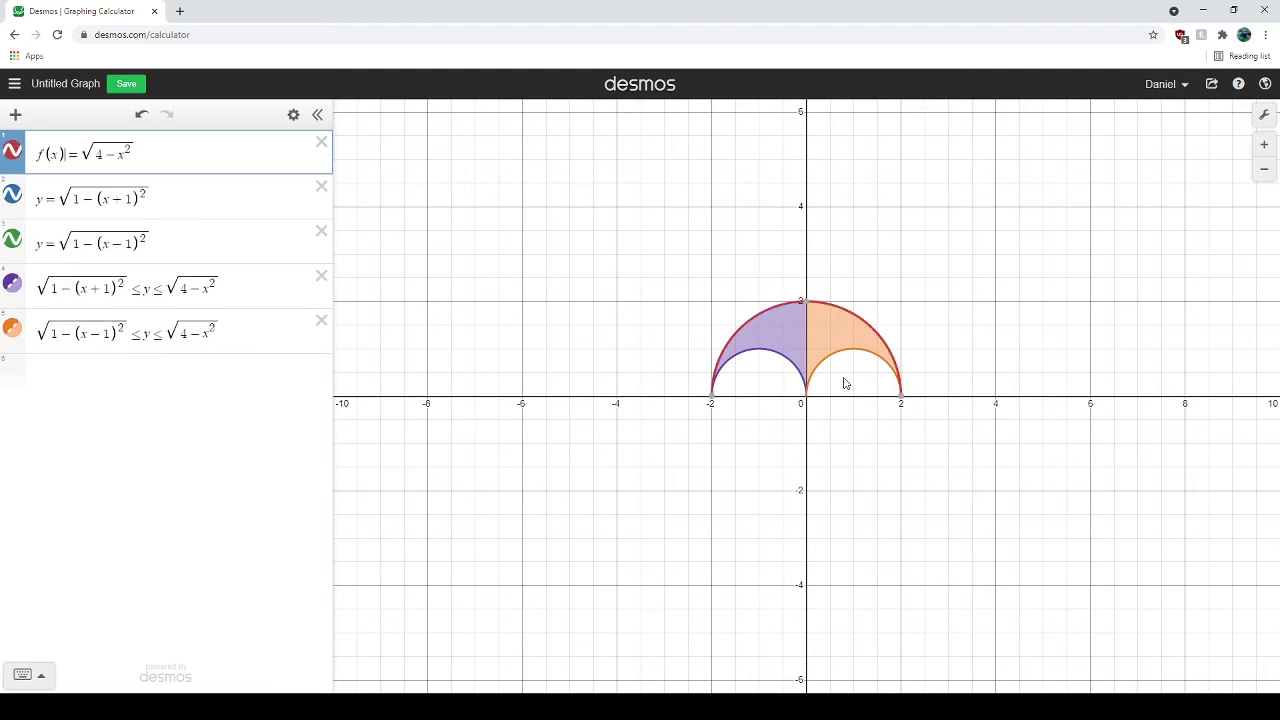
left_click_drag(222, 290, 170, 288)
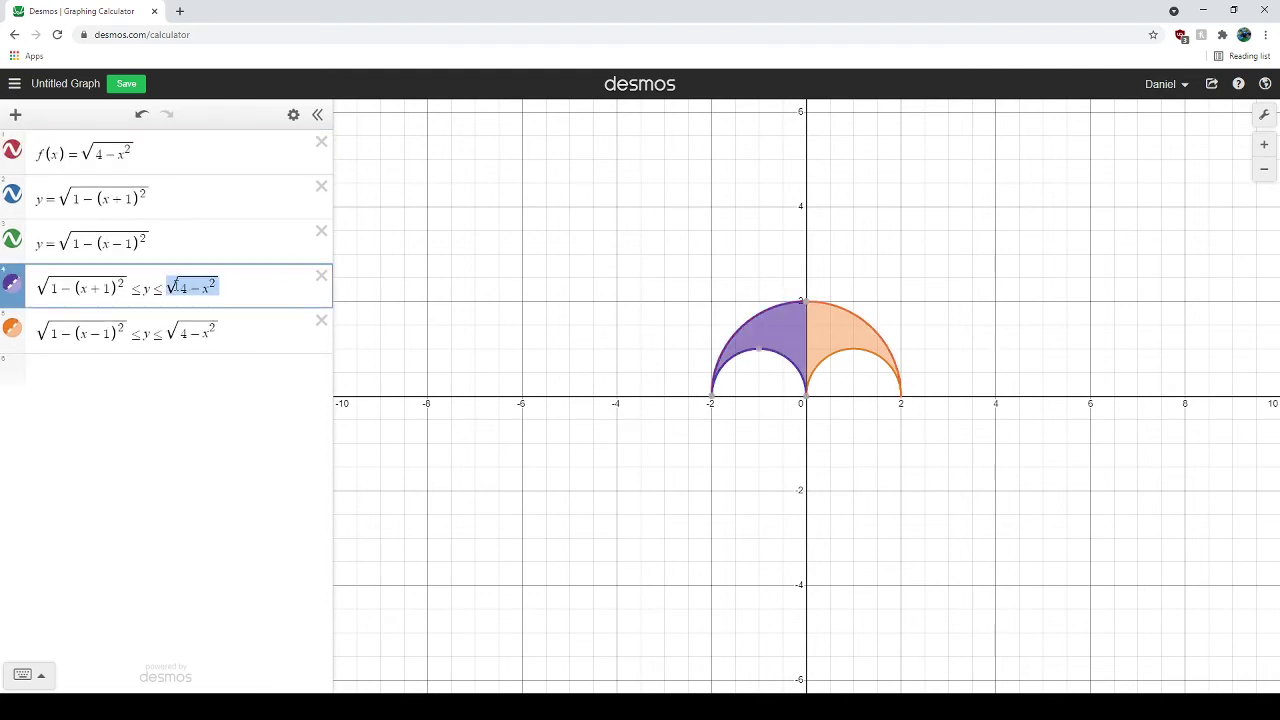
type("f(x)")
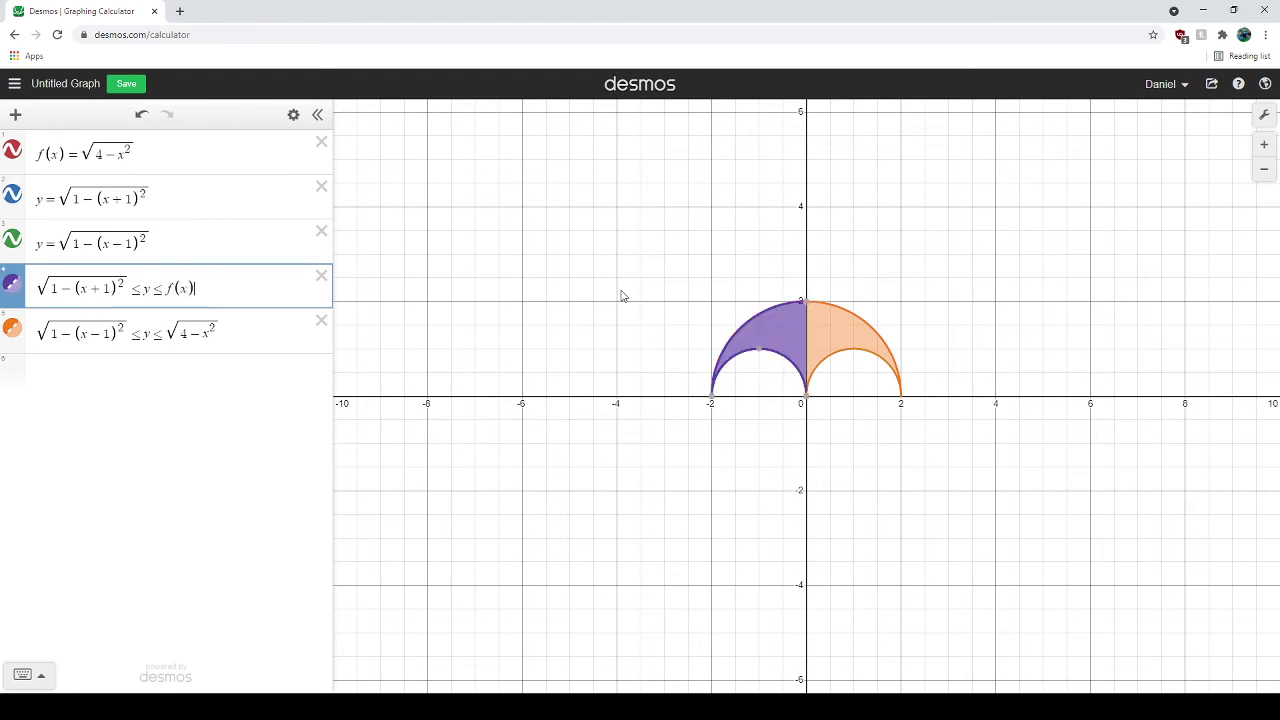
left_click_drag(222, 333, 185, 331)
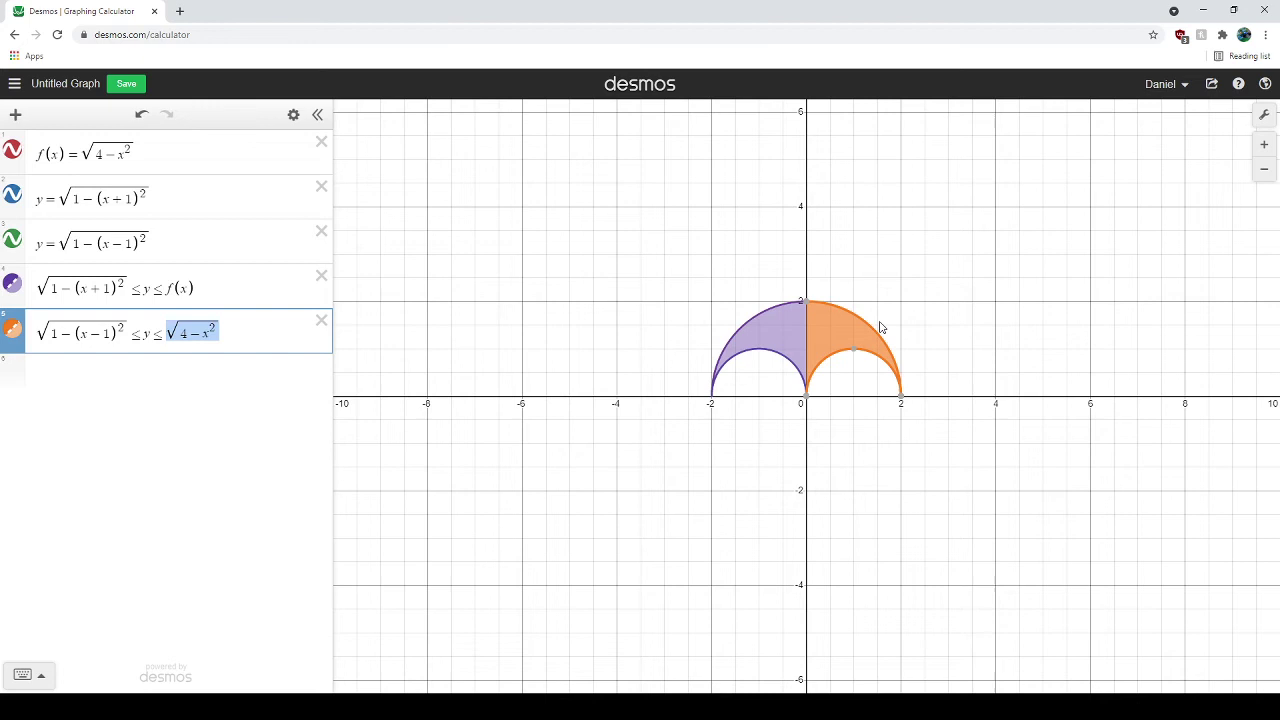
type("f(x)")
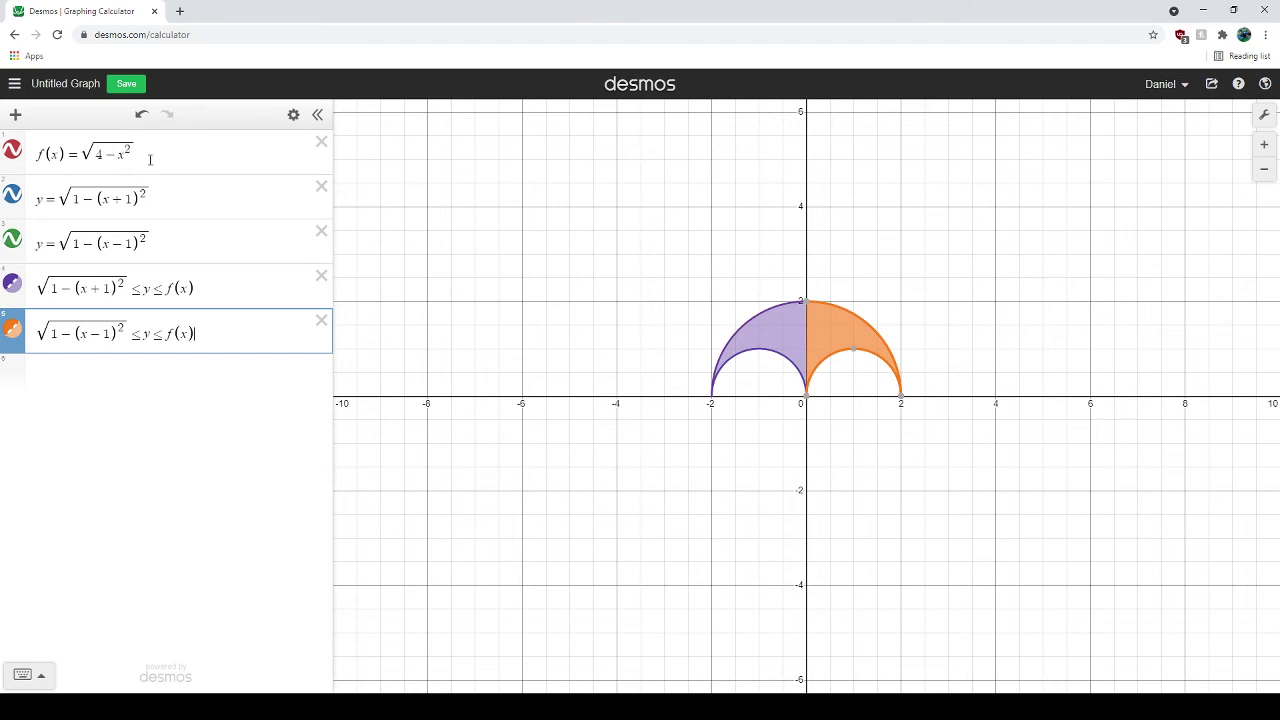
left_click_drag(142, 157, 38, 157)
left_click(197, 287)
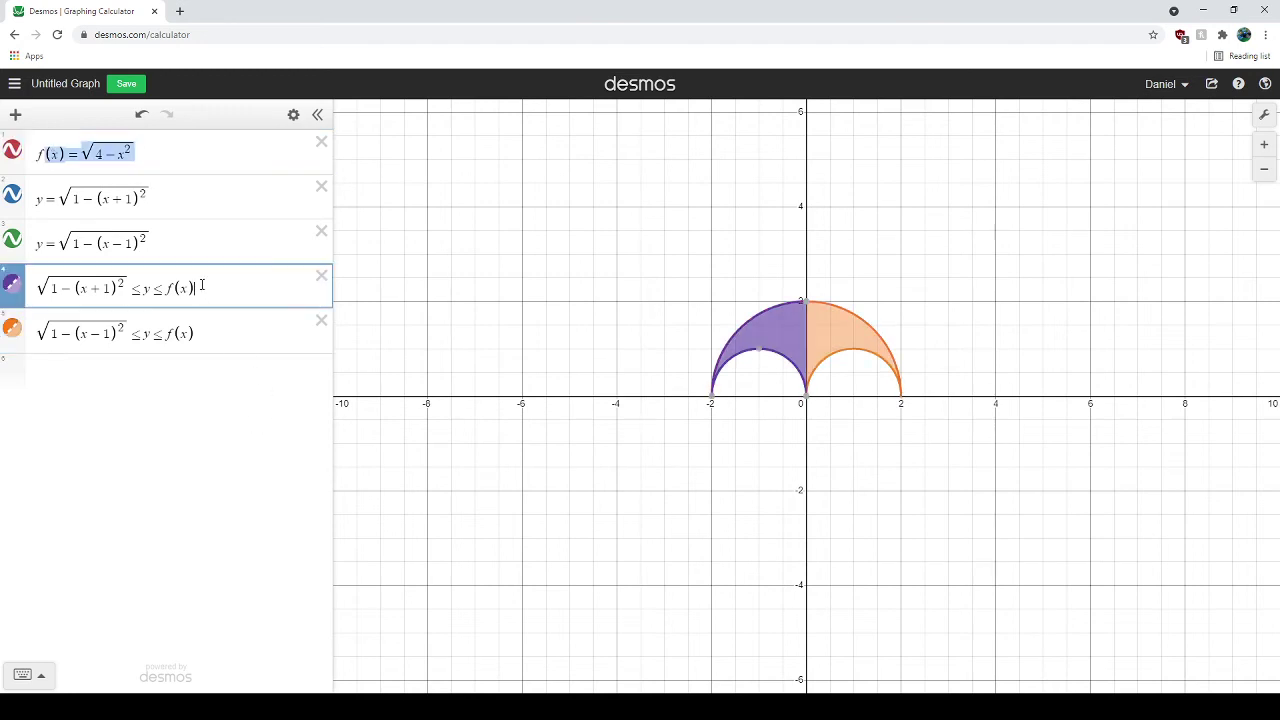
left_click_drag(190, 287, 174, 288)
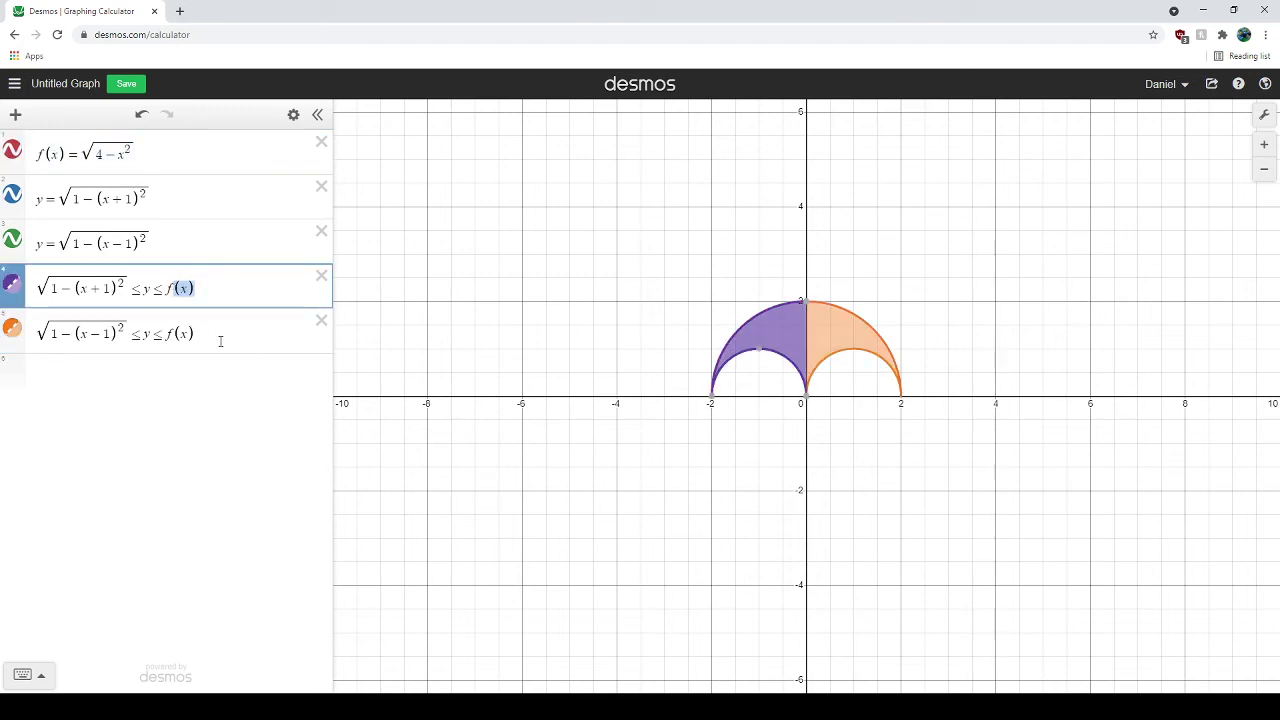
left_click_drag(196, 333, 167, 334)
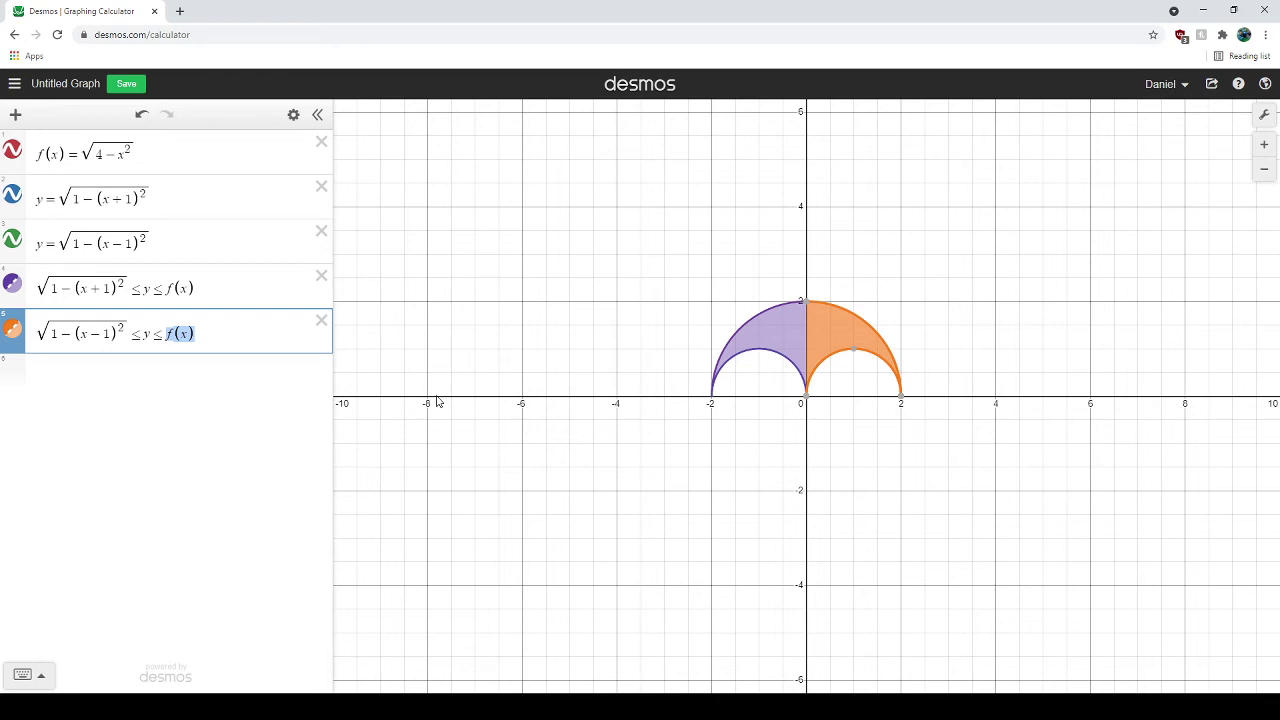
Delete the leftover expressions, including the orange region's inequality and the f(x) definition
left_click(321, 320)
left_click(321, 231)
left_click(321, 186)
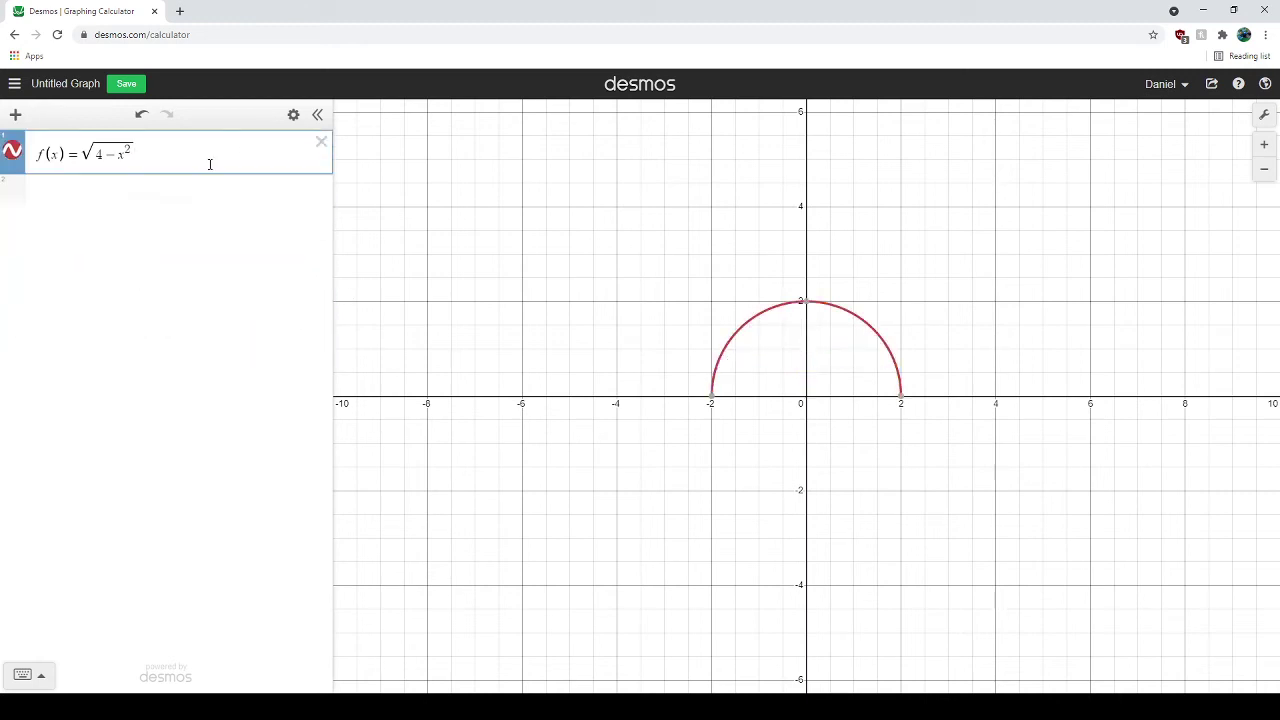
key("ctrl+a")
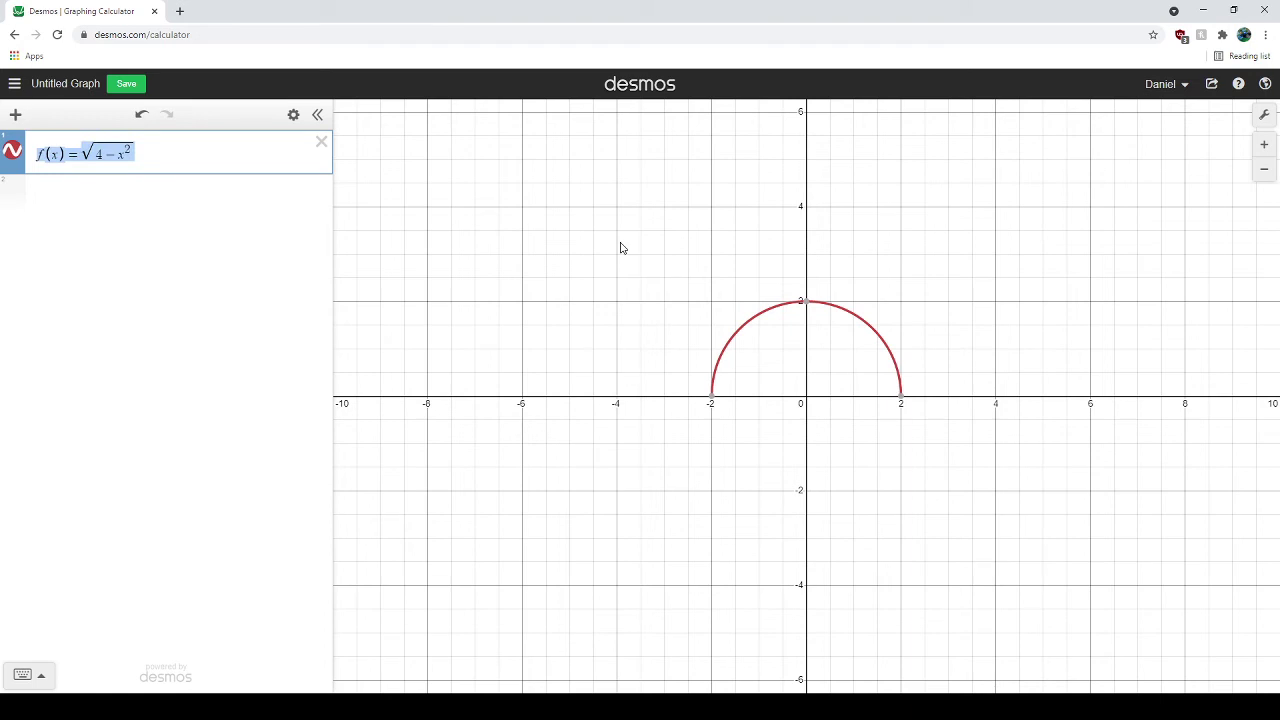
key("BackSpace")
Enter the parabola y = −x² + 4 in row 1 and the line y = x in row 2
type("y =")
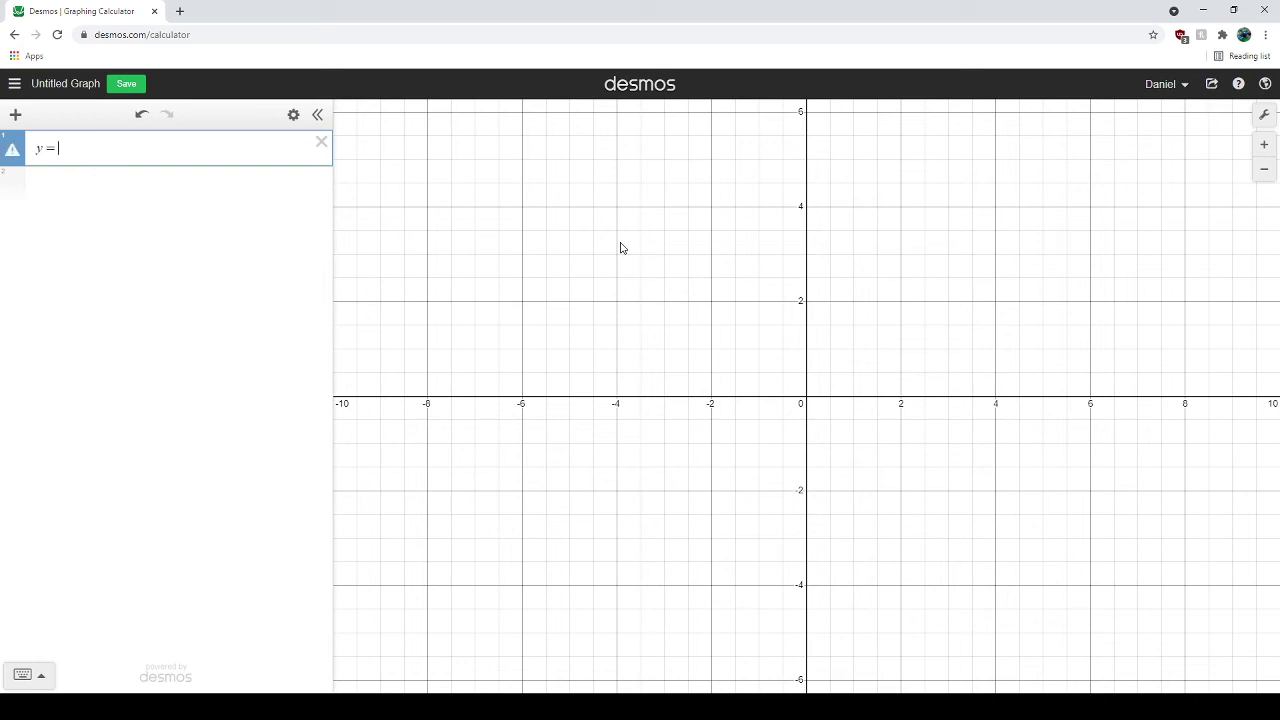
type("x^2 ")
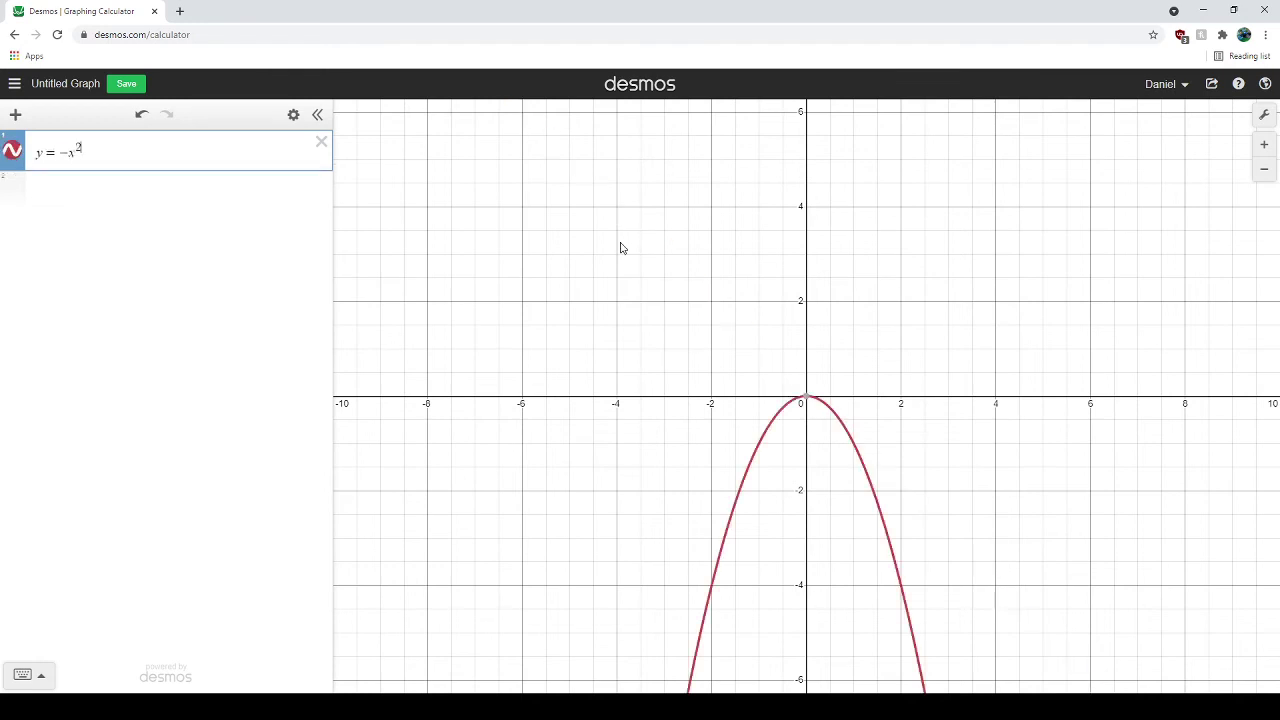
type("+ 4")
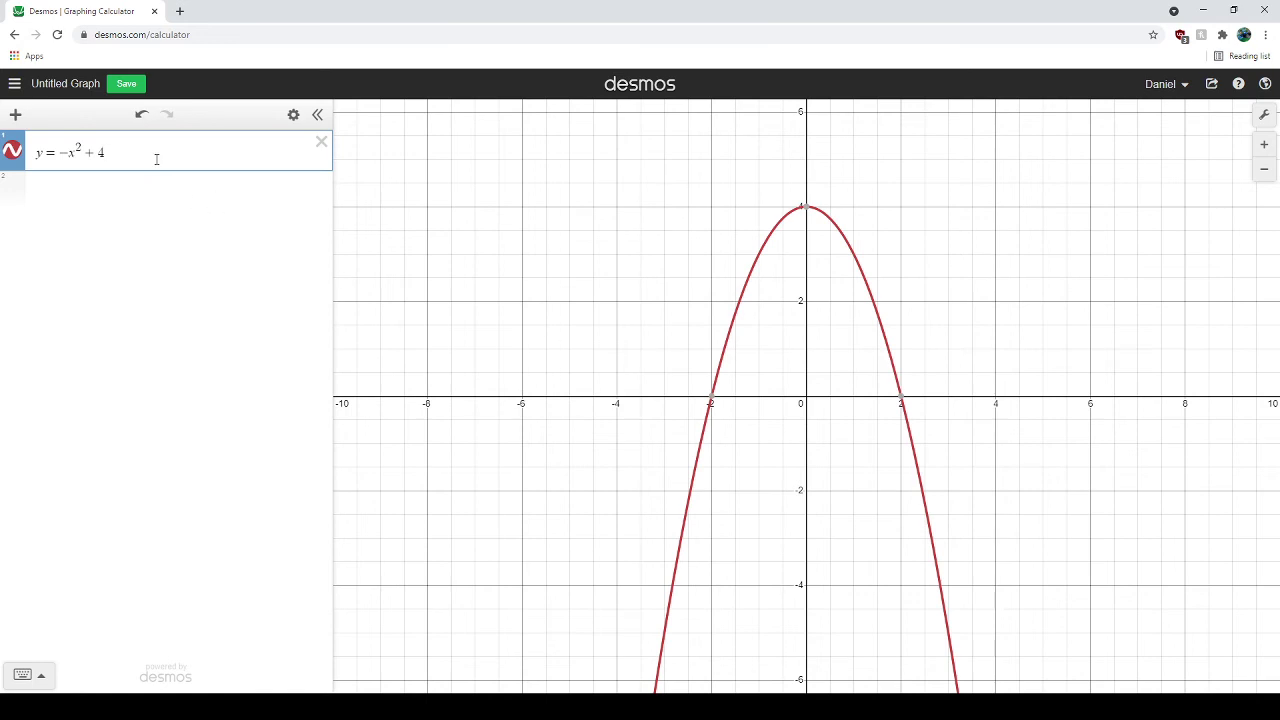
key("Return")
type("y = x")
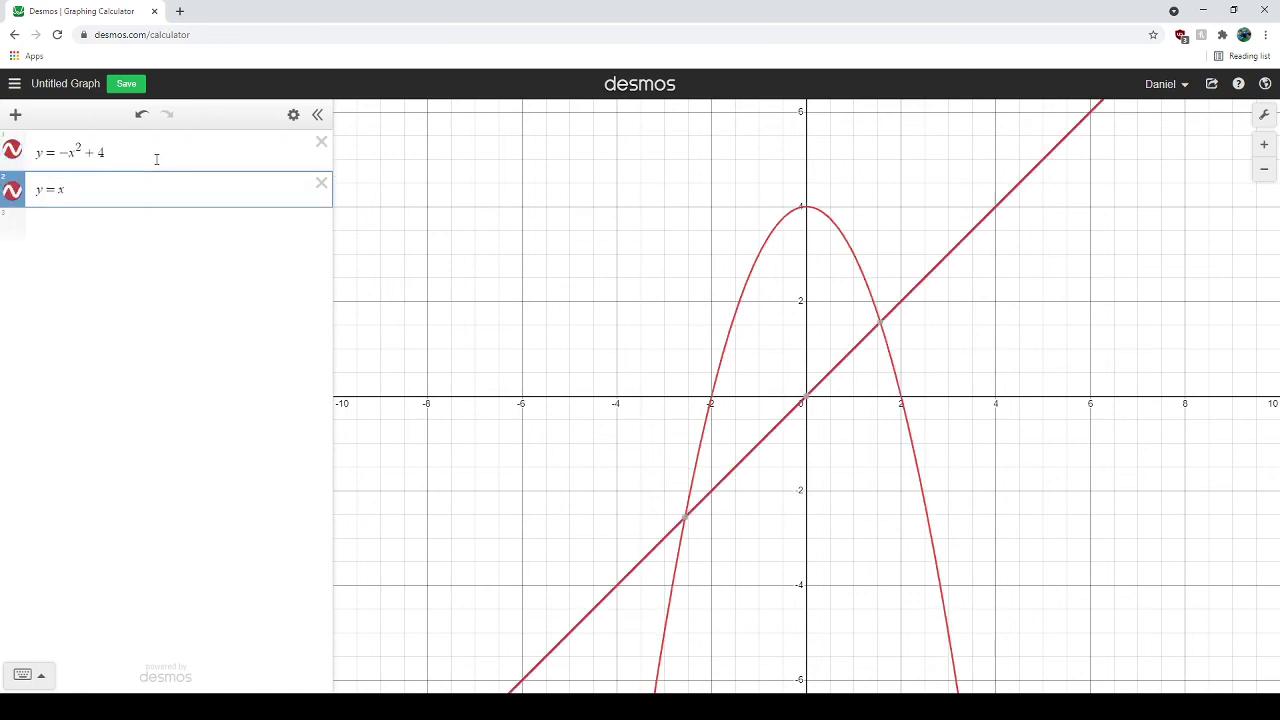
Colour the line y = x blue
left_click(292, 117)
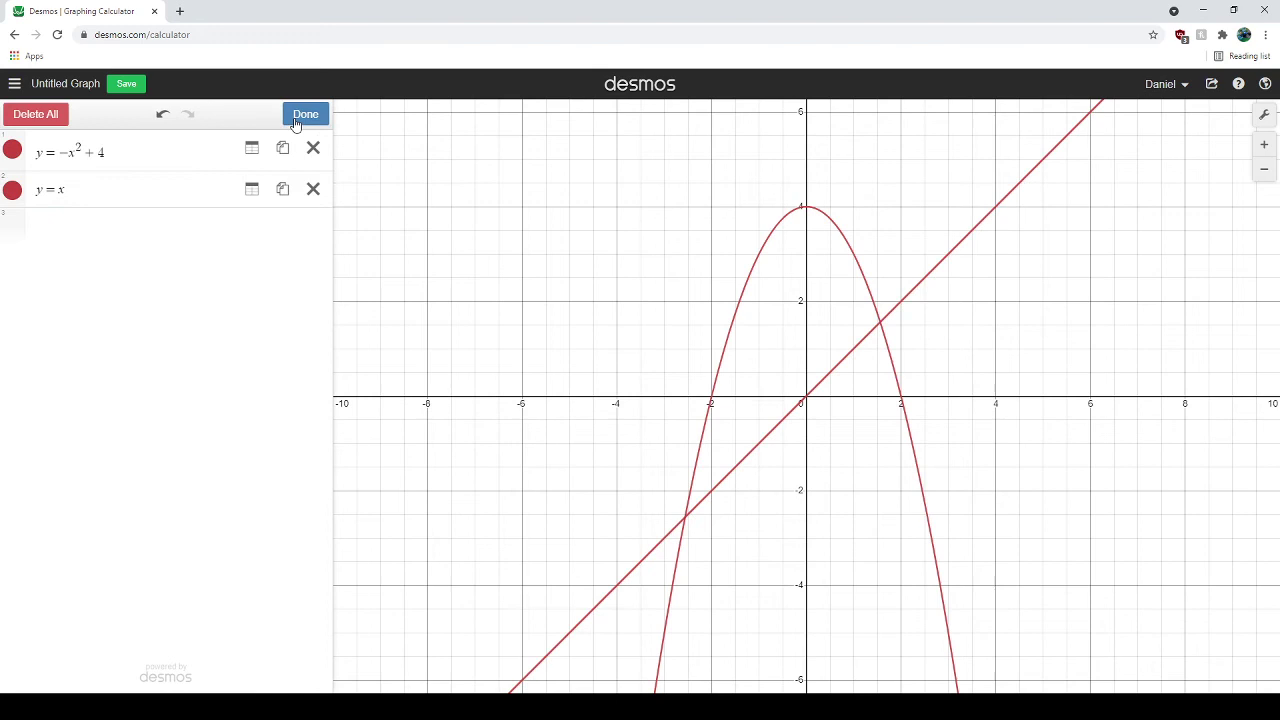
left_click(12, 191)
left_click(68, 259)
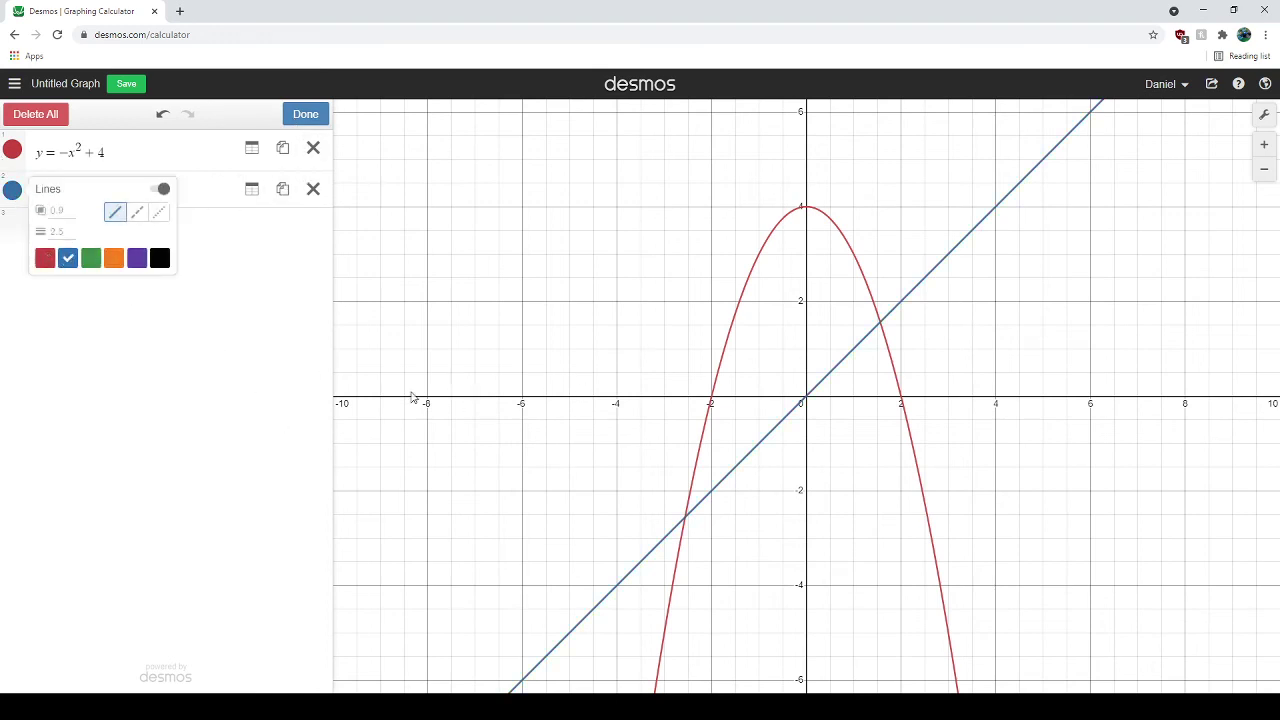
left_click(588, 310)
Pin the intersection labels at (−2.562, −2.562) and (1.562, 1.562) on the parabola
left_click(693, 490)
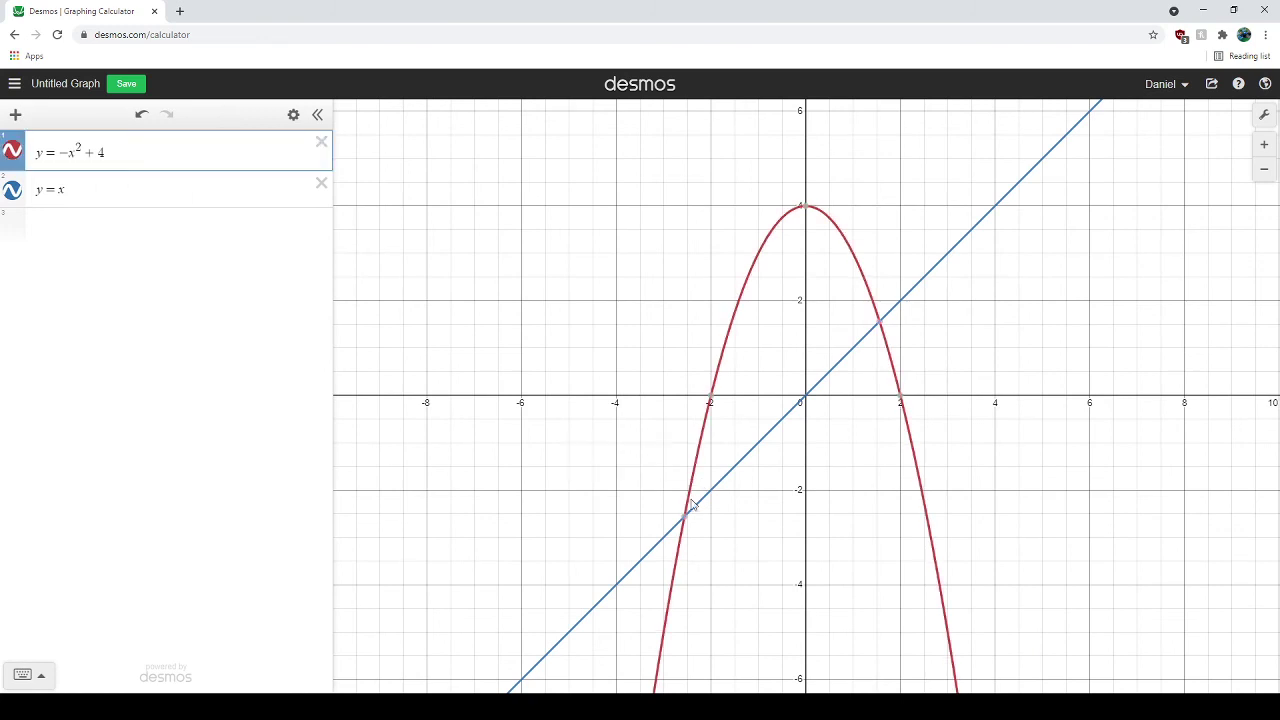
left_click(686, 518)
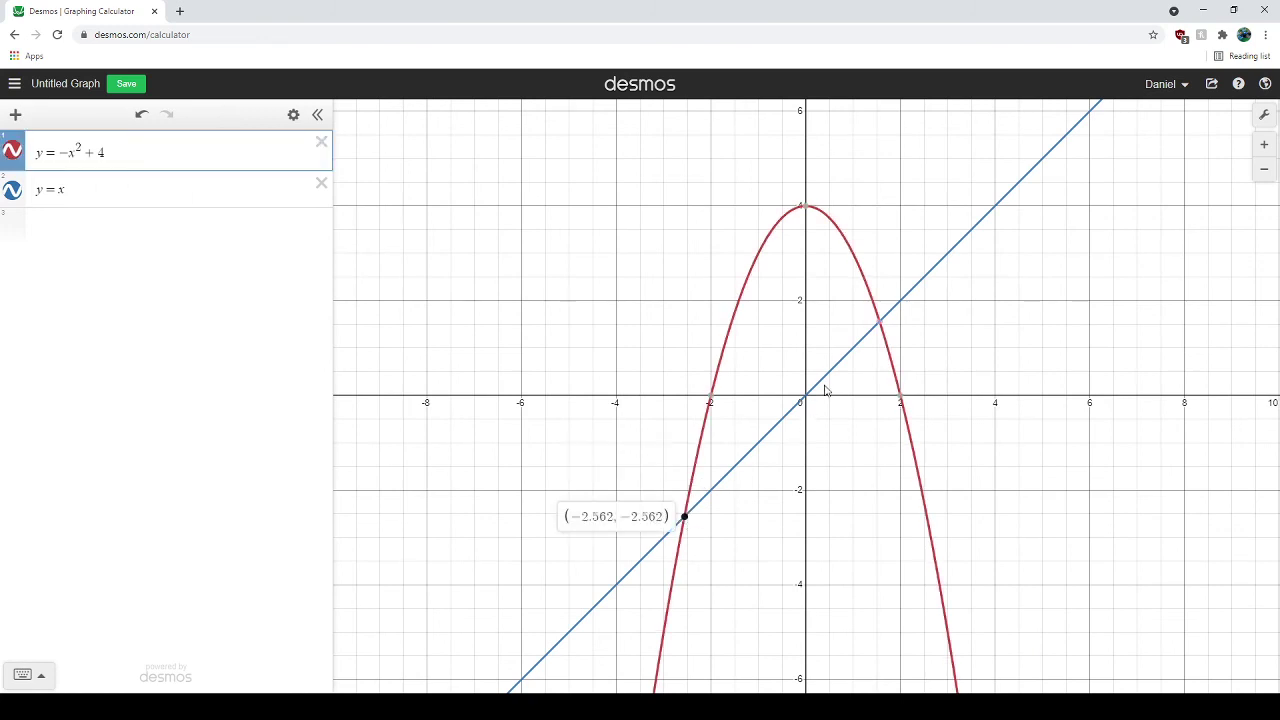
left_click(880, 324)
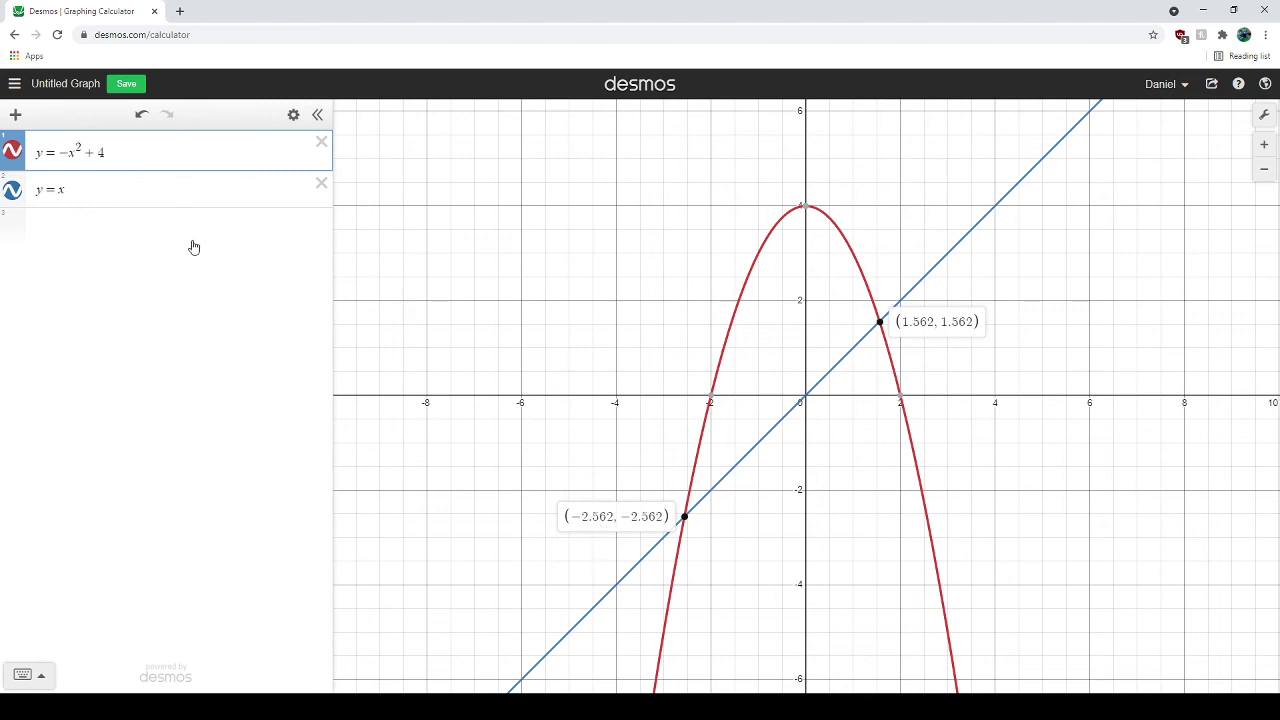
left_click(100, 184)
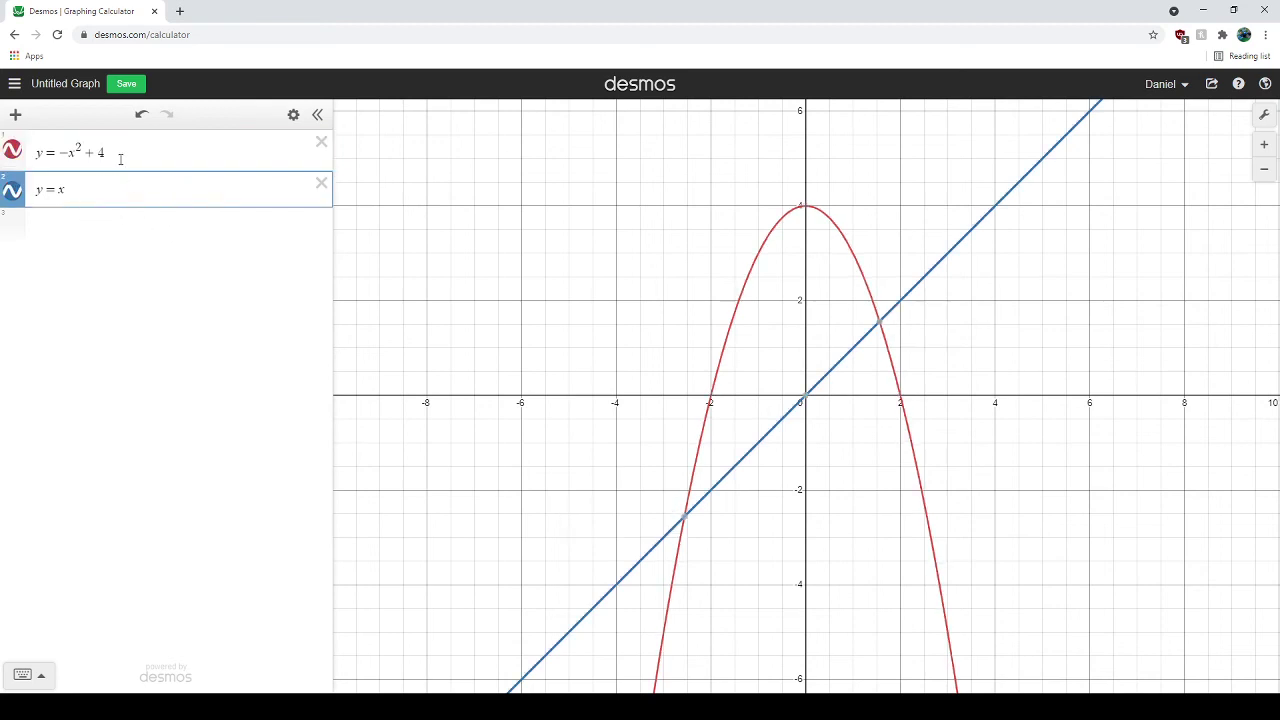
Create the inequality x ≤ y ≤ −x² + 4 in a new row, pasting the parabola's formula
left_click_drag(110, 153, 60, 156)
left_click(106, 154)
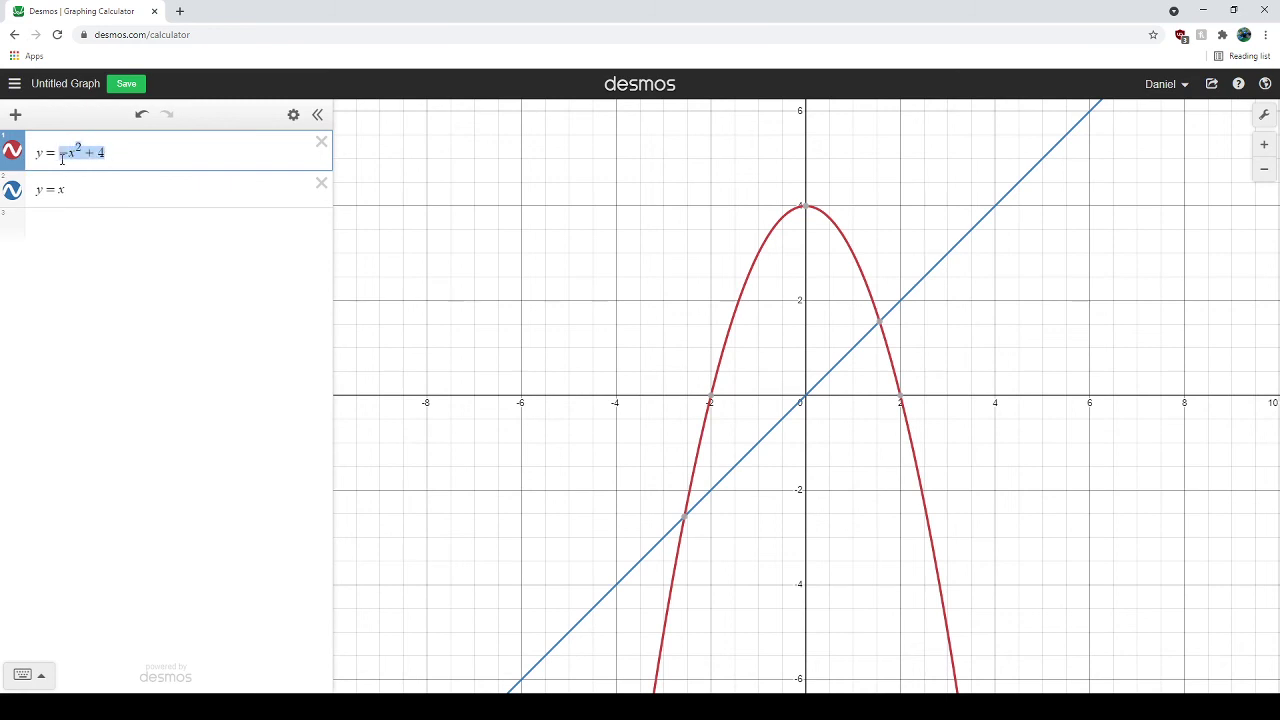
left_click(62, 188)
left_click(62, 221)
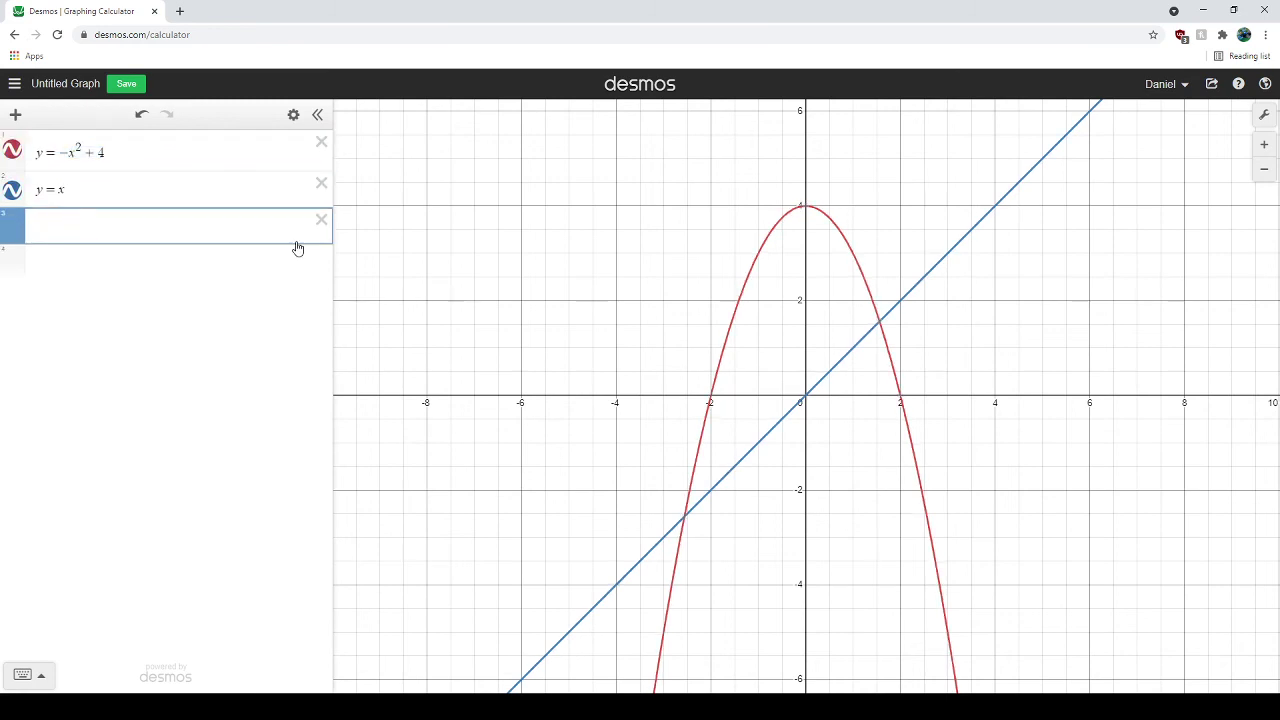
type("x")
type("<=y")
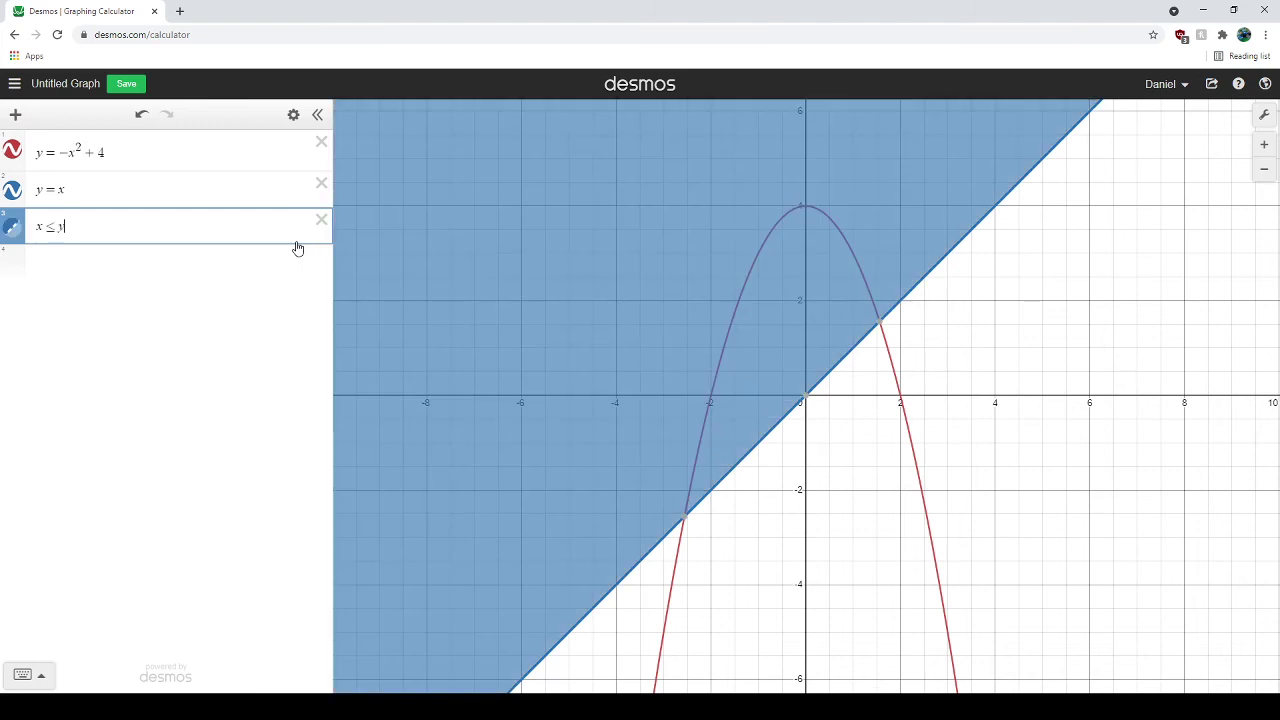
type("<")
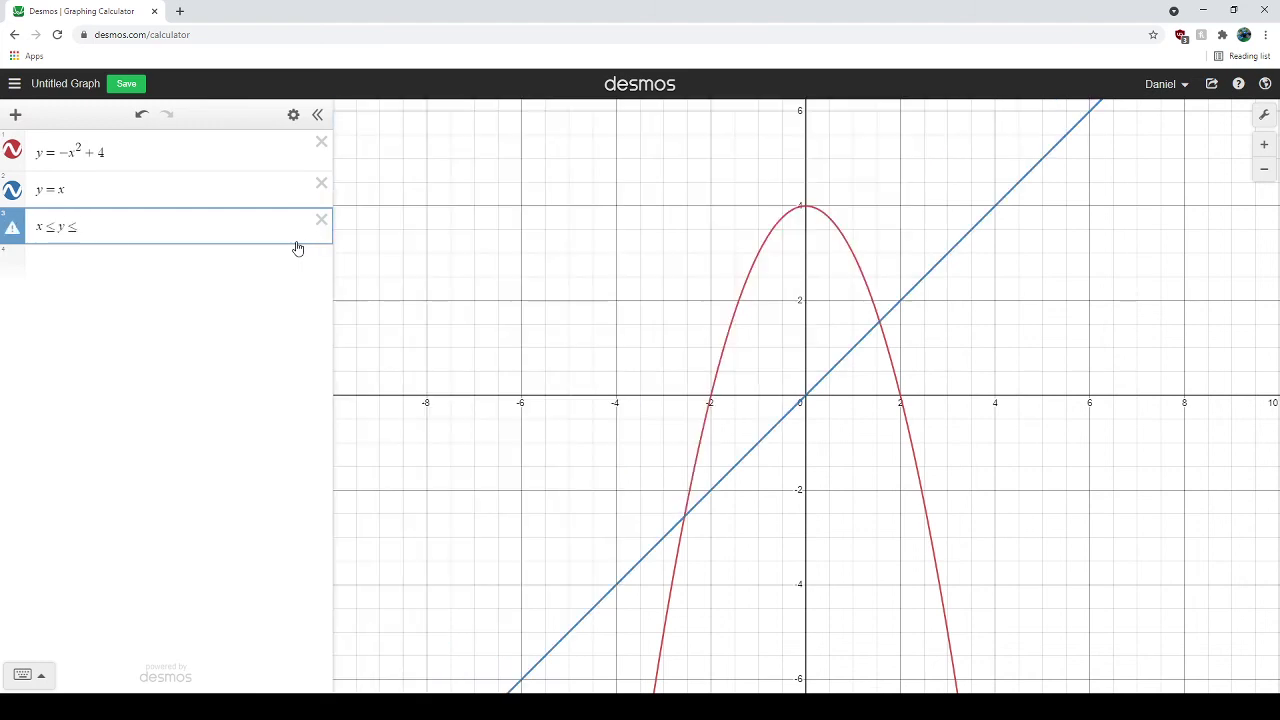
left_click_drag(106, 154, 69, 161)
key("ctrl+c")
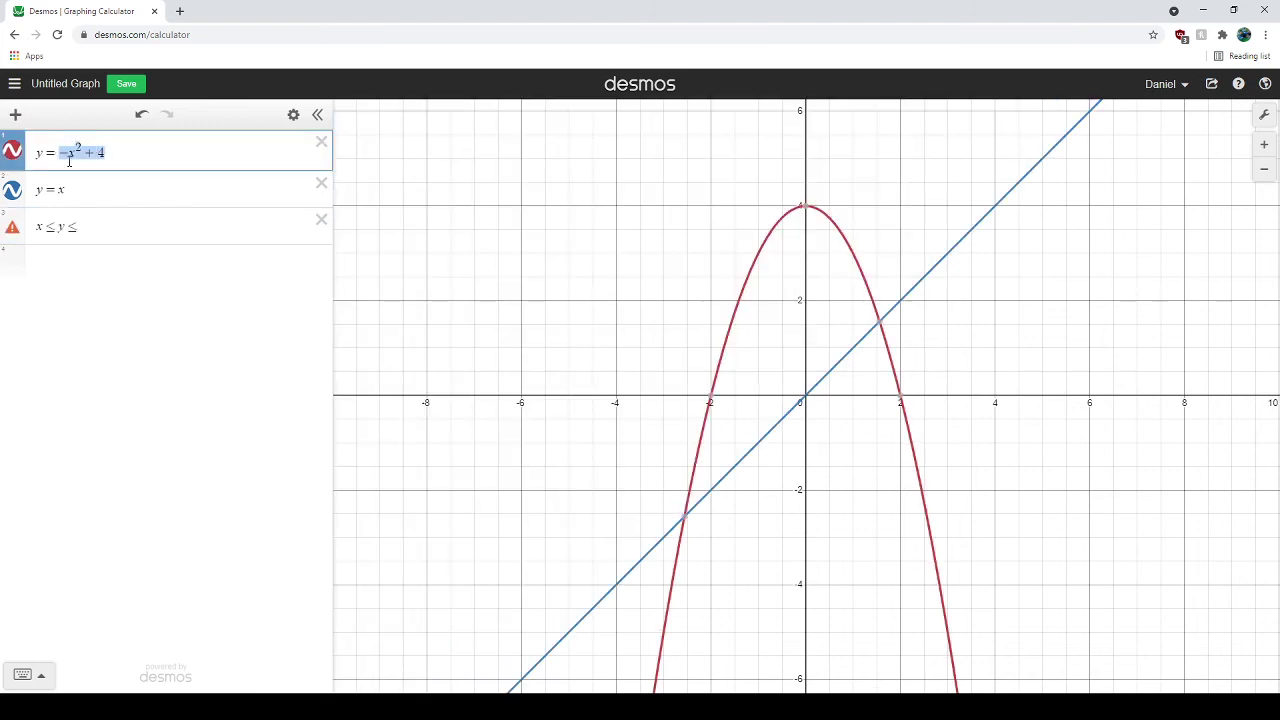
left_click(104, 226)
key("ctrl+v")
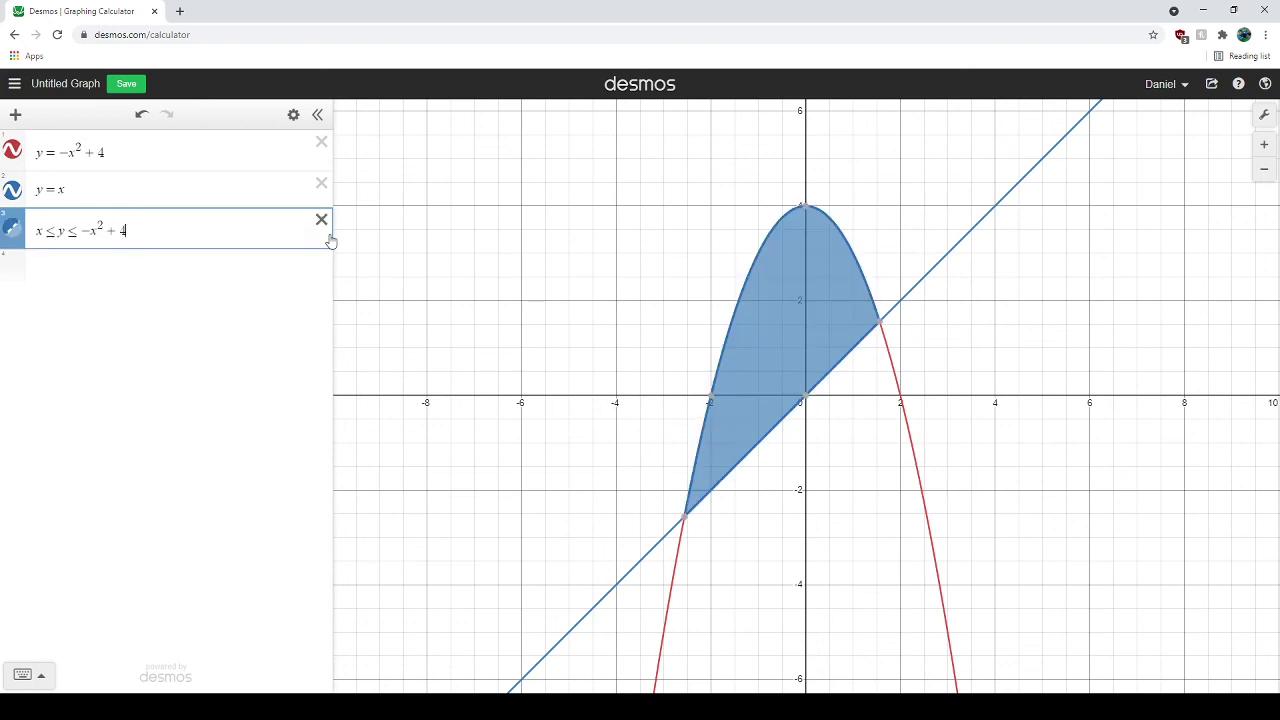
Restrict the shaded region to −2.562 ≤ x ≤ 1.562 using the intersection coordinates
type("{")
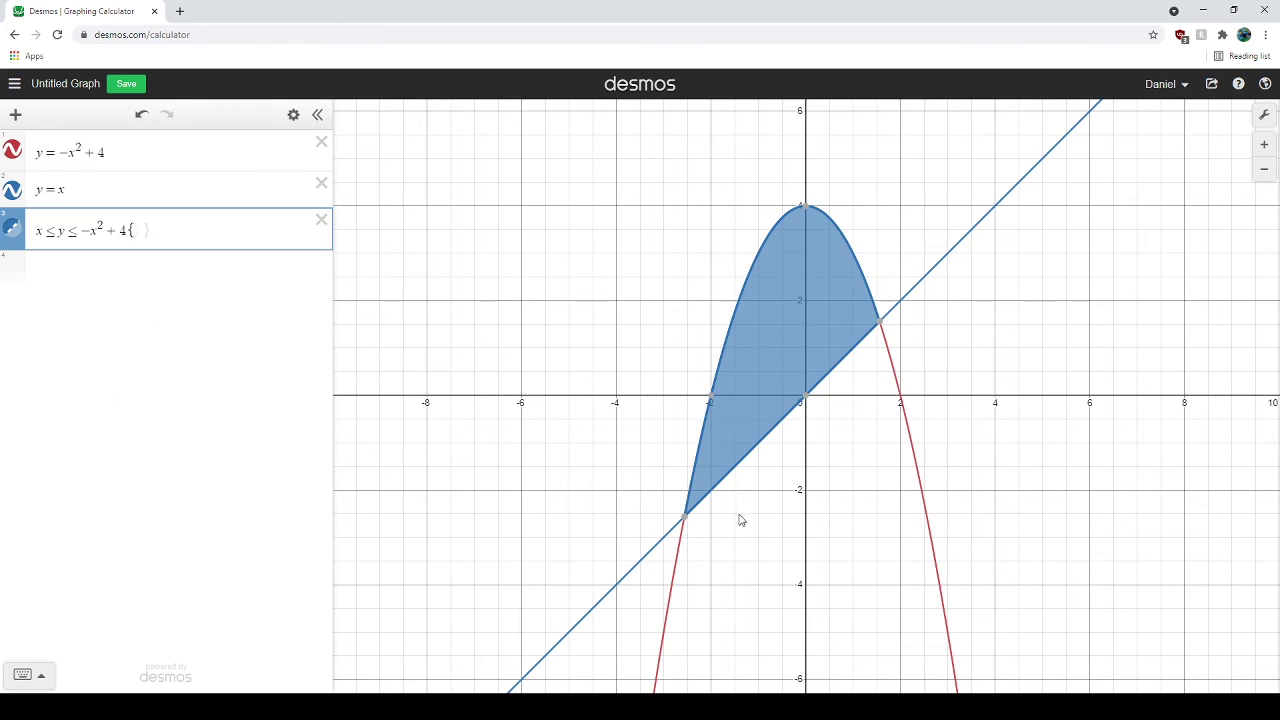
mouse_move(686, 527)
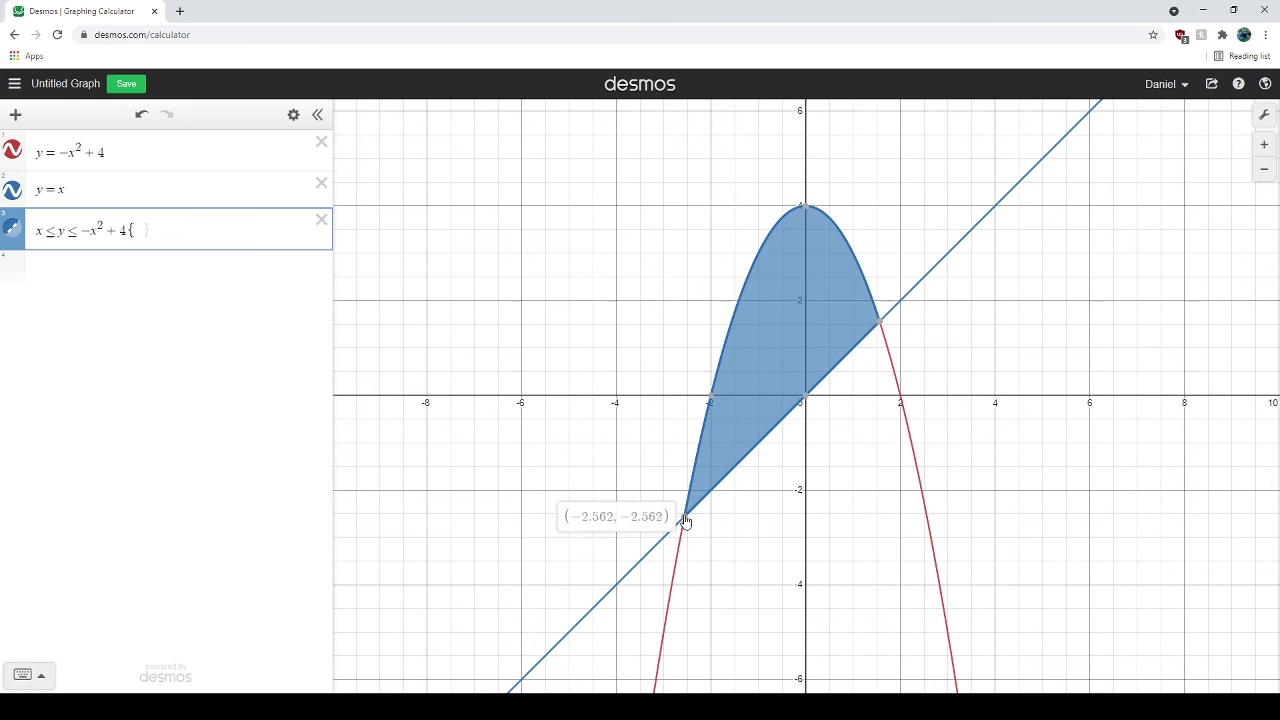
type("-2.564")
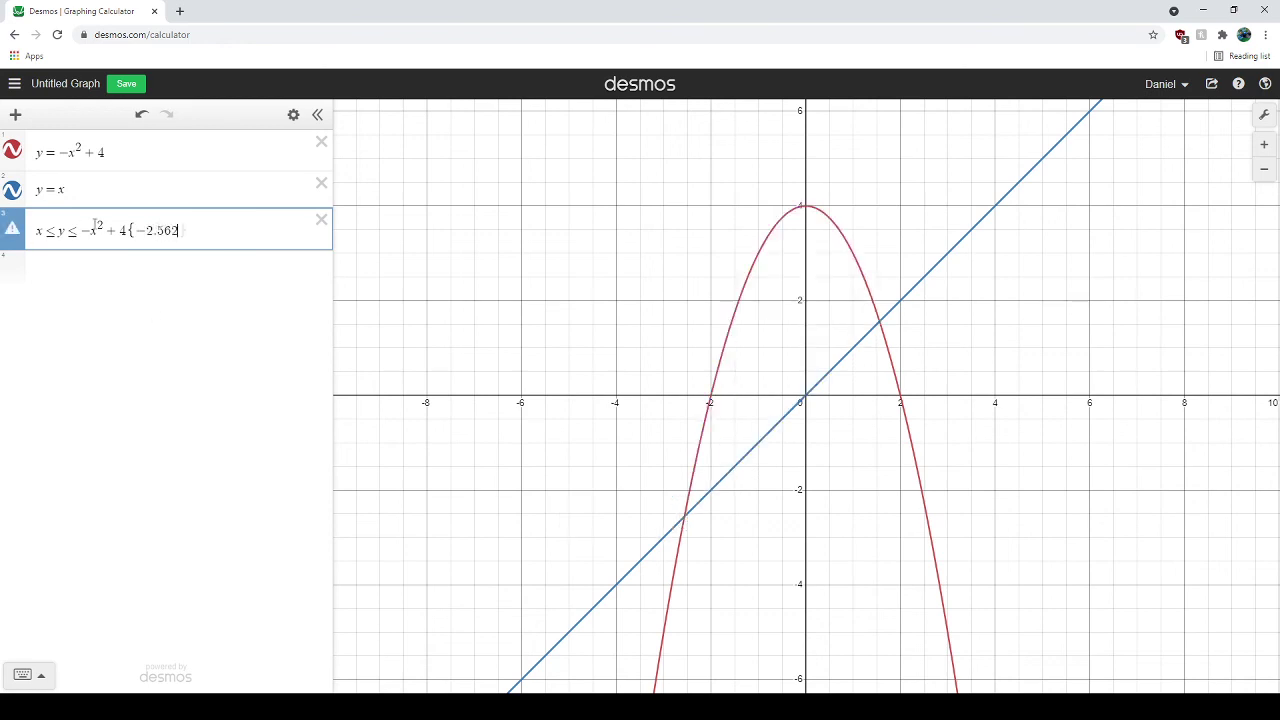
type("<=x")
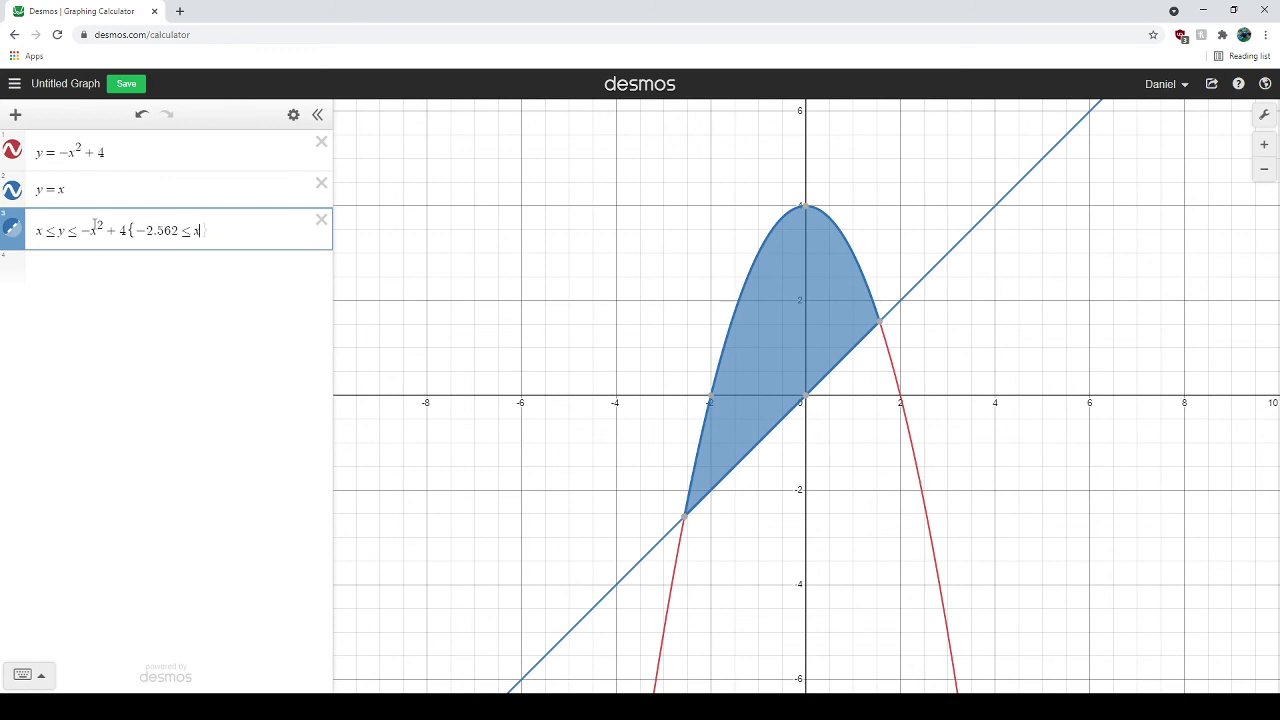
type("<=")
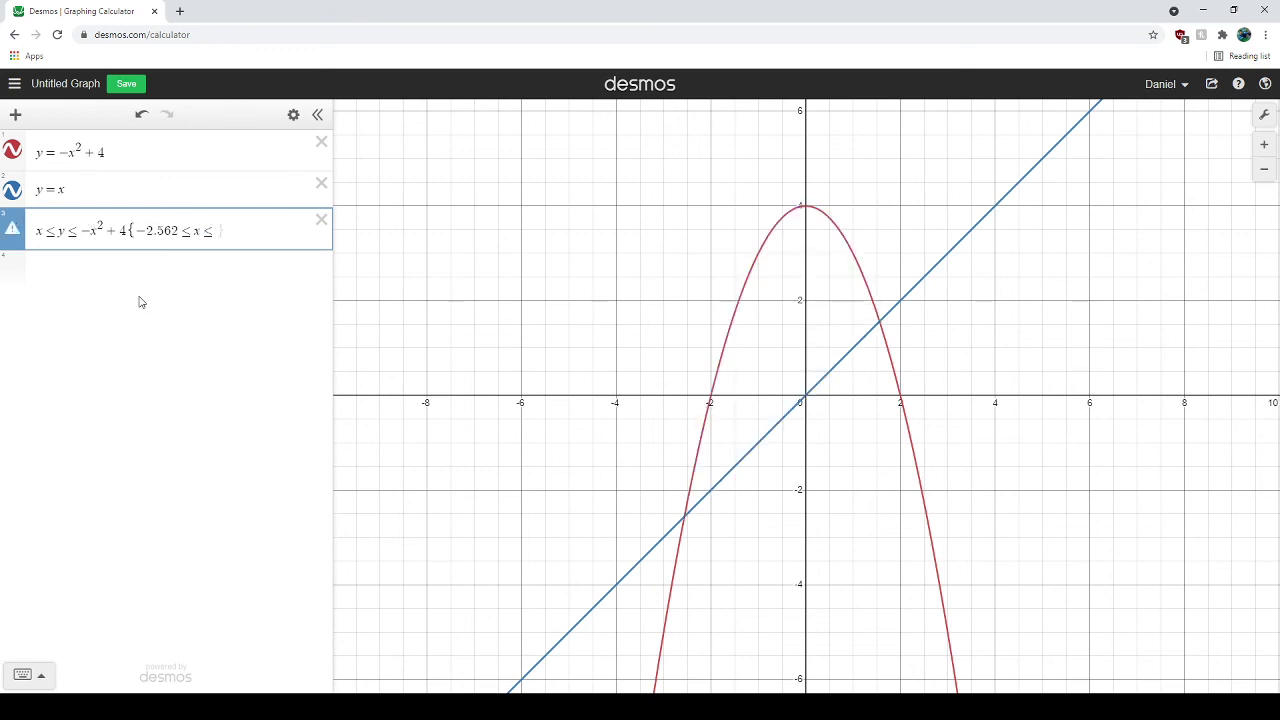
left_click(878, 325)
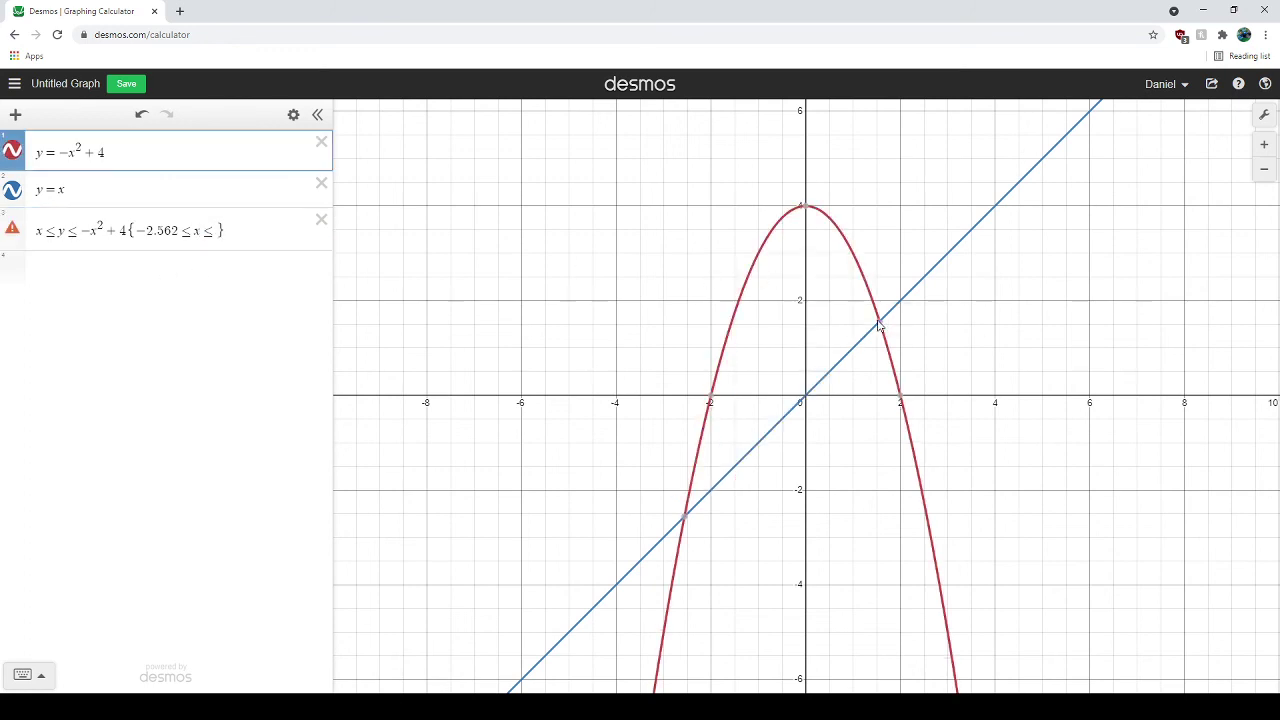
left_click(215, 231)
type("1.562")
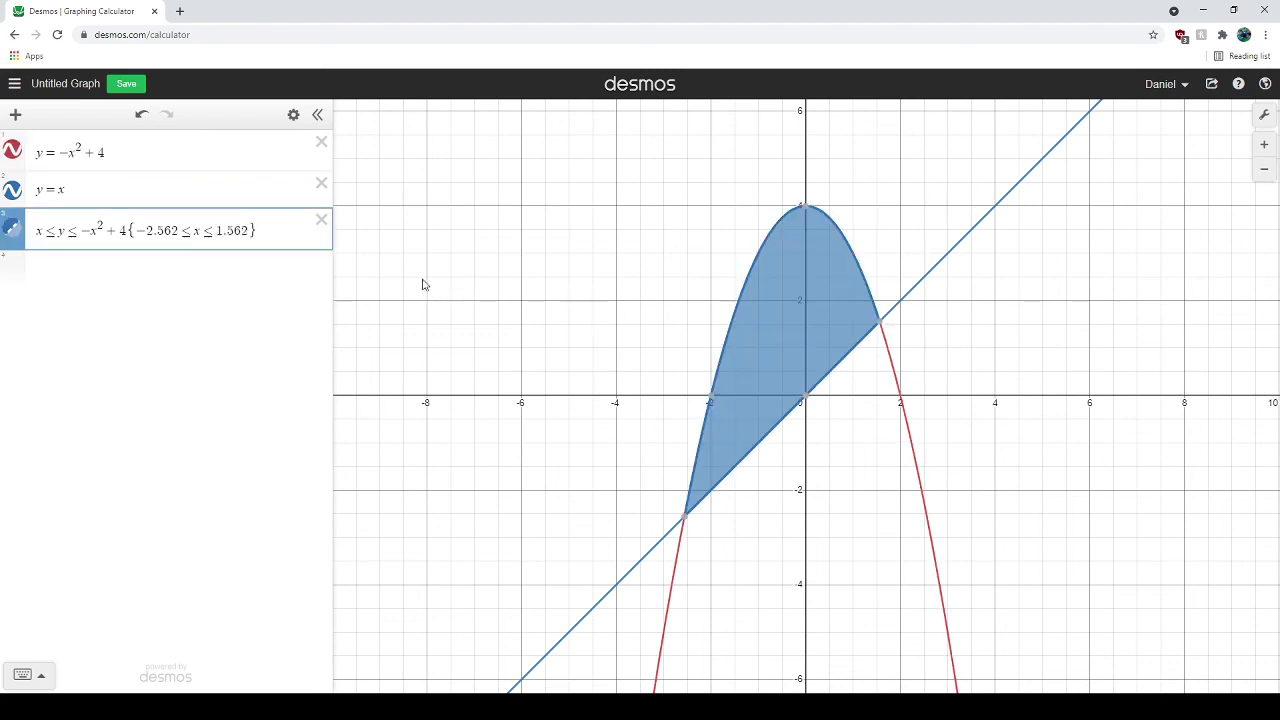
Colour the shaded inequality orange
left_click(293, 114)
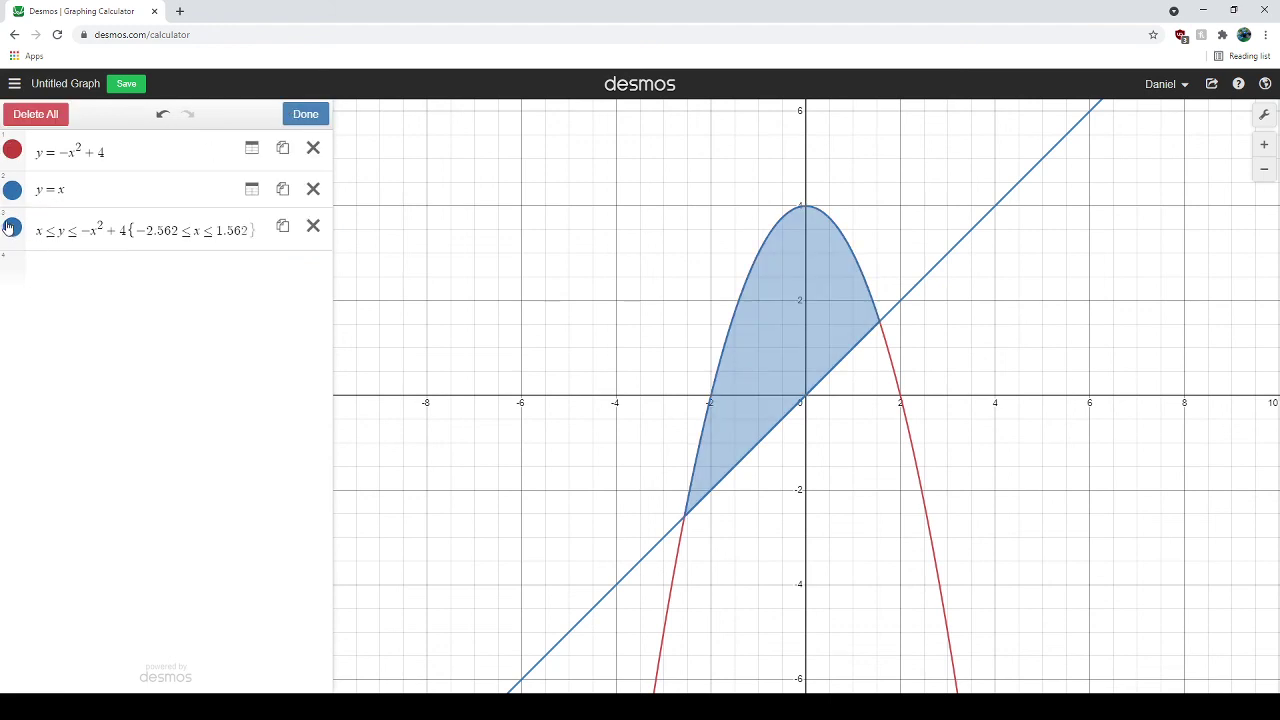
left_click(10, 228)
left_click(116, 299)
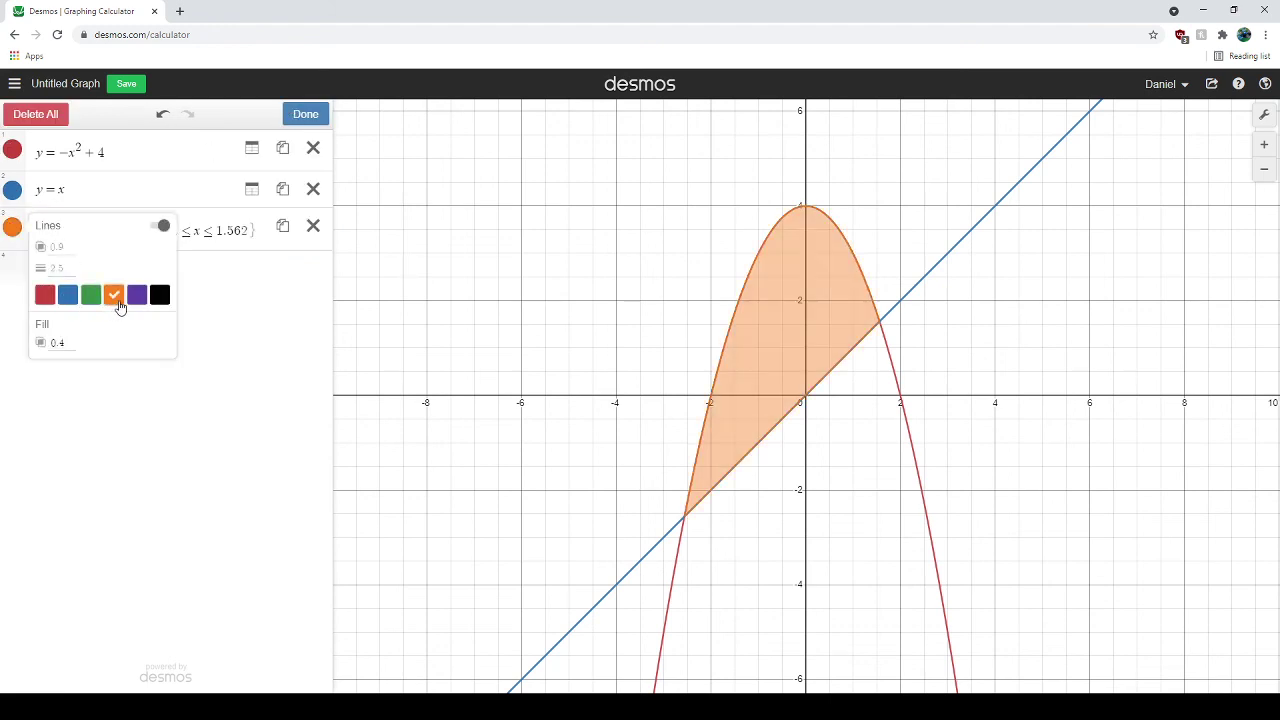
left_click(460, 422)
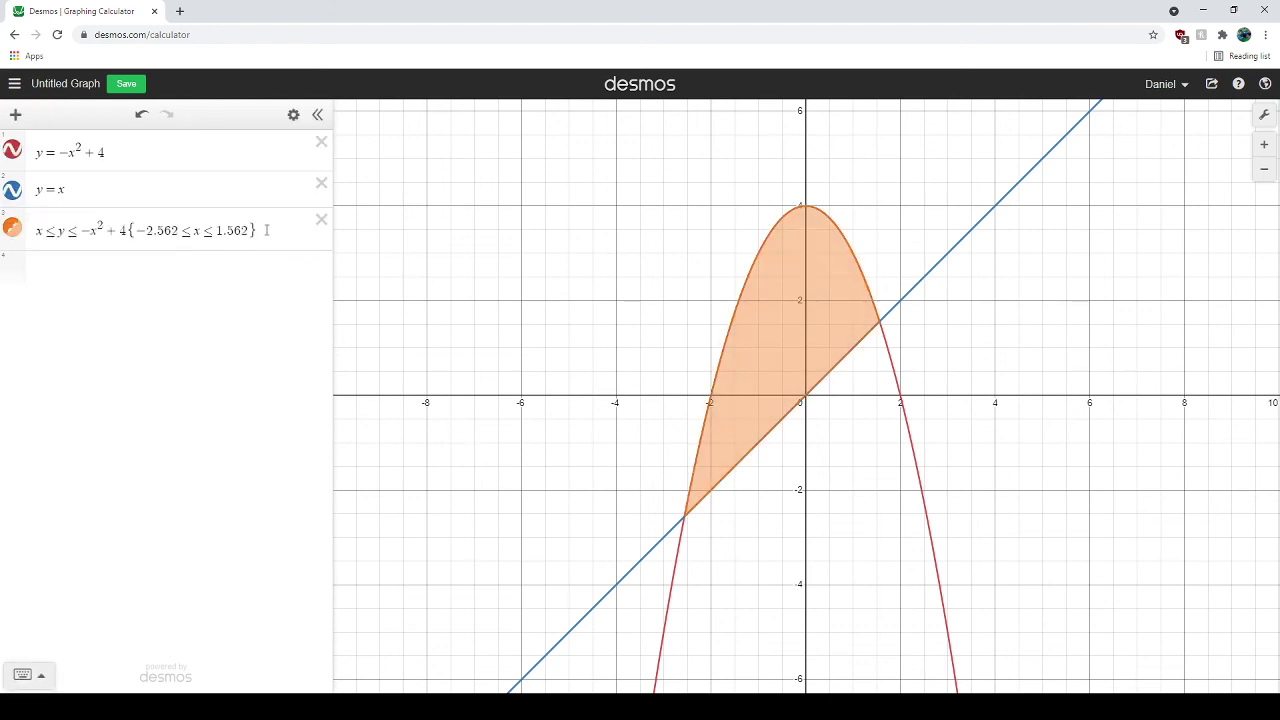
Change the restriction's upper bound from 1.562 to 0
left_click_drag(266, 230, 213, 235)
key("BackSpace")
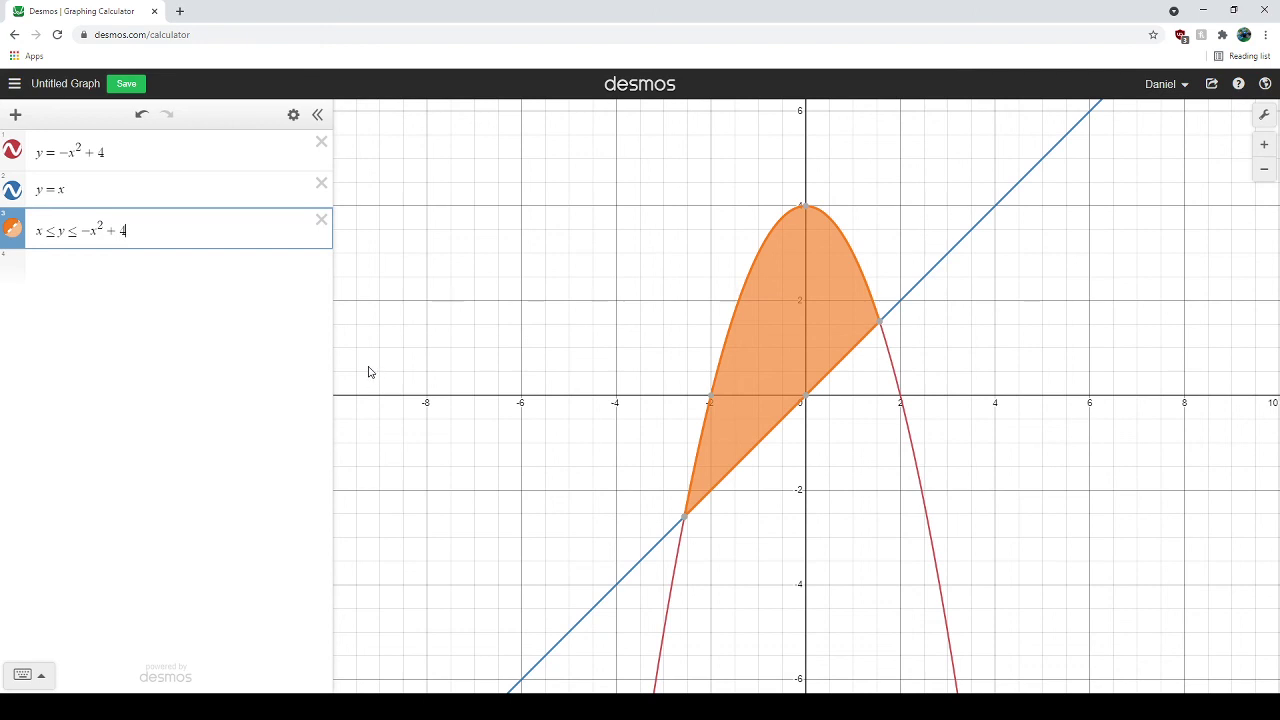
type("{-2.562 ≤ x ≤ 1.562}")
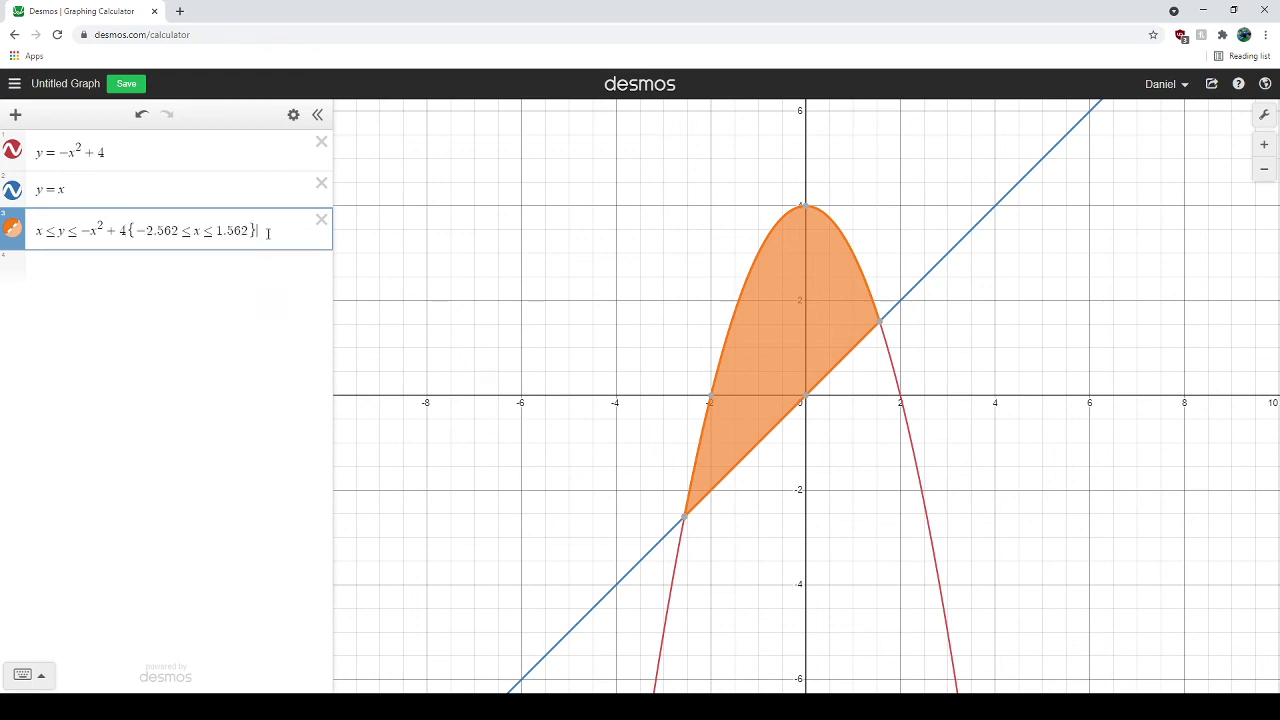
left_click_drag(247, 231, 216, 232)
type("0")
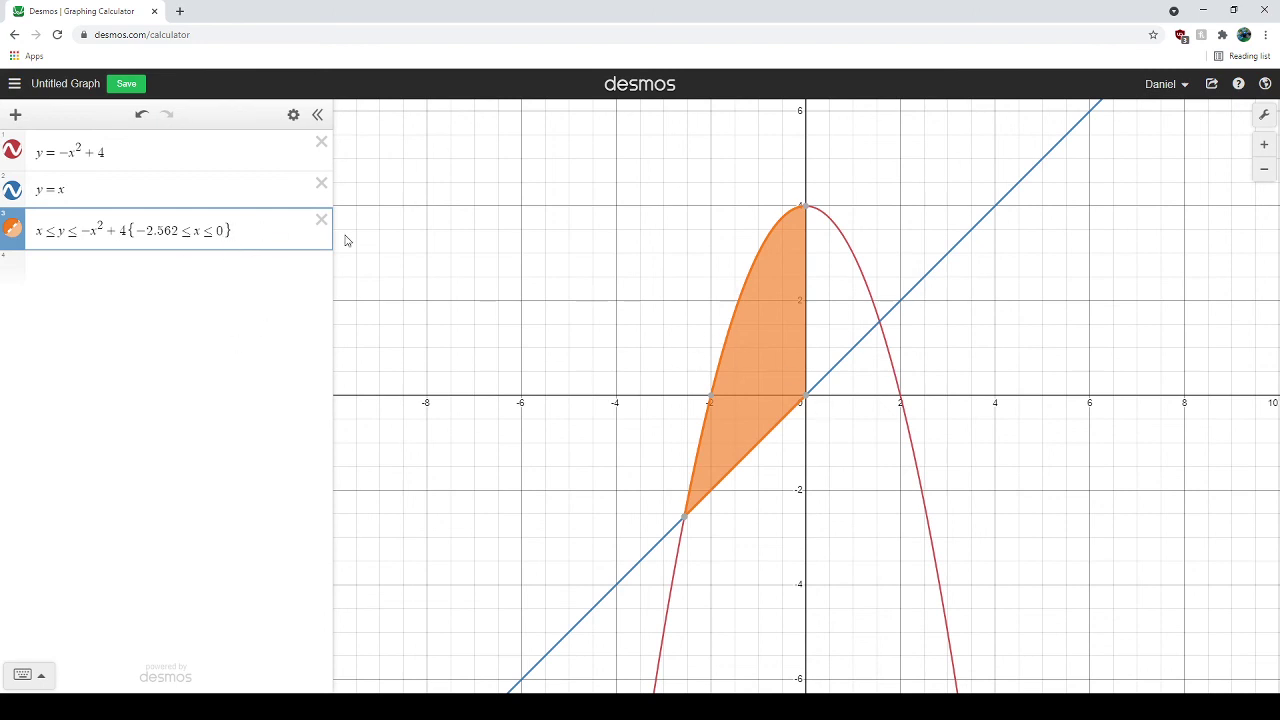
Add the curve y = √x in a new row below y = x
key("Up")
key("Return")
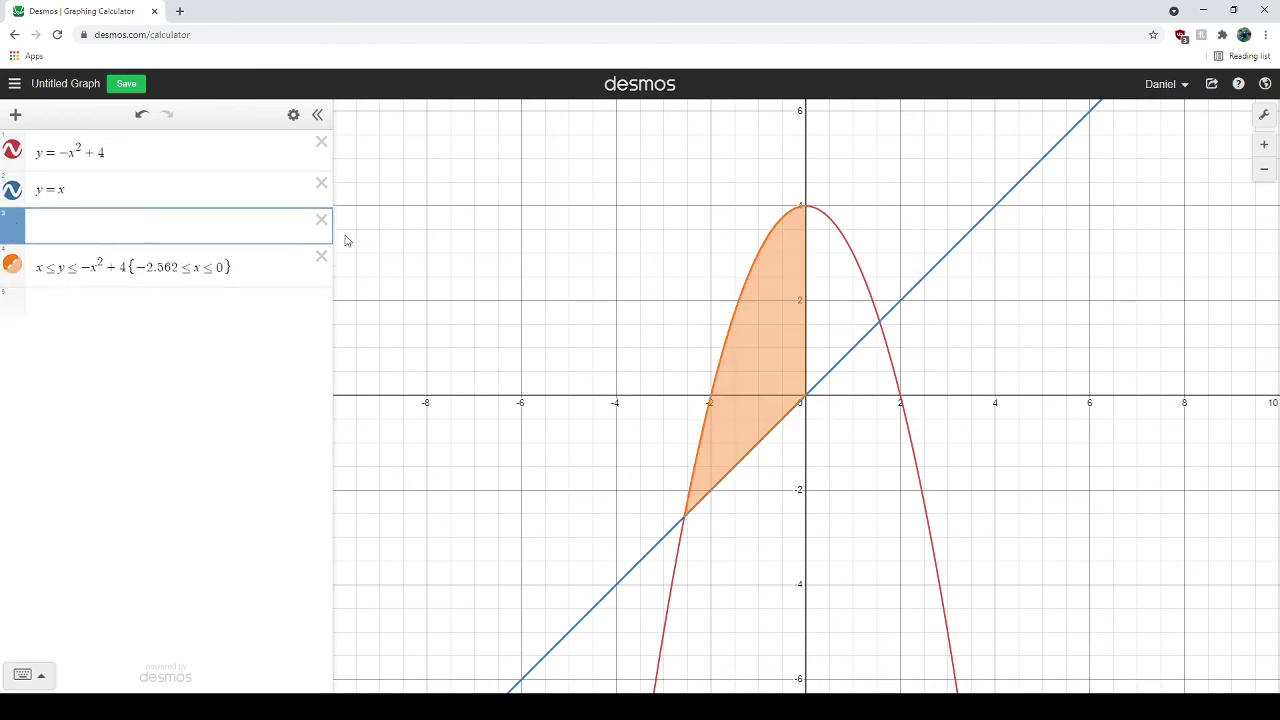
type("y=sqrt(")
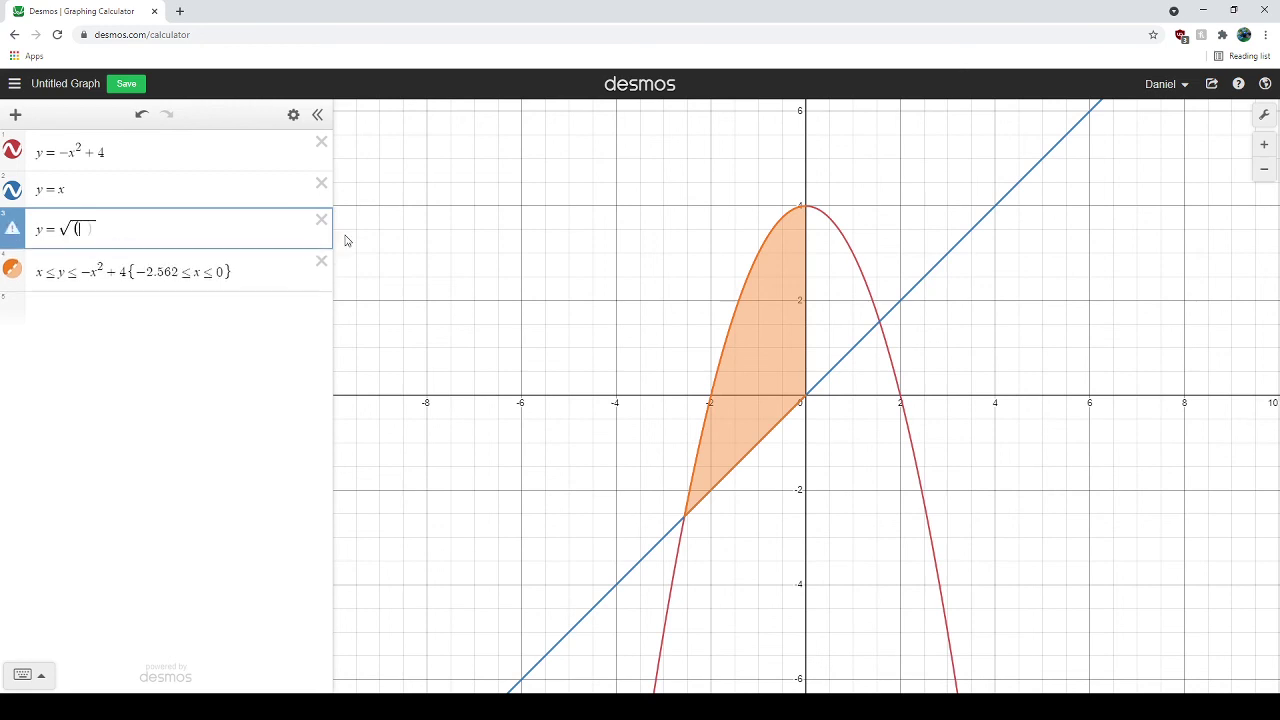
type("x")
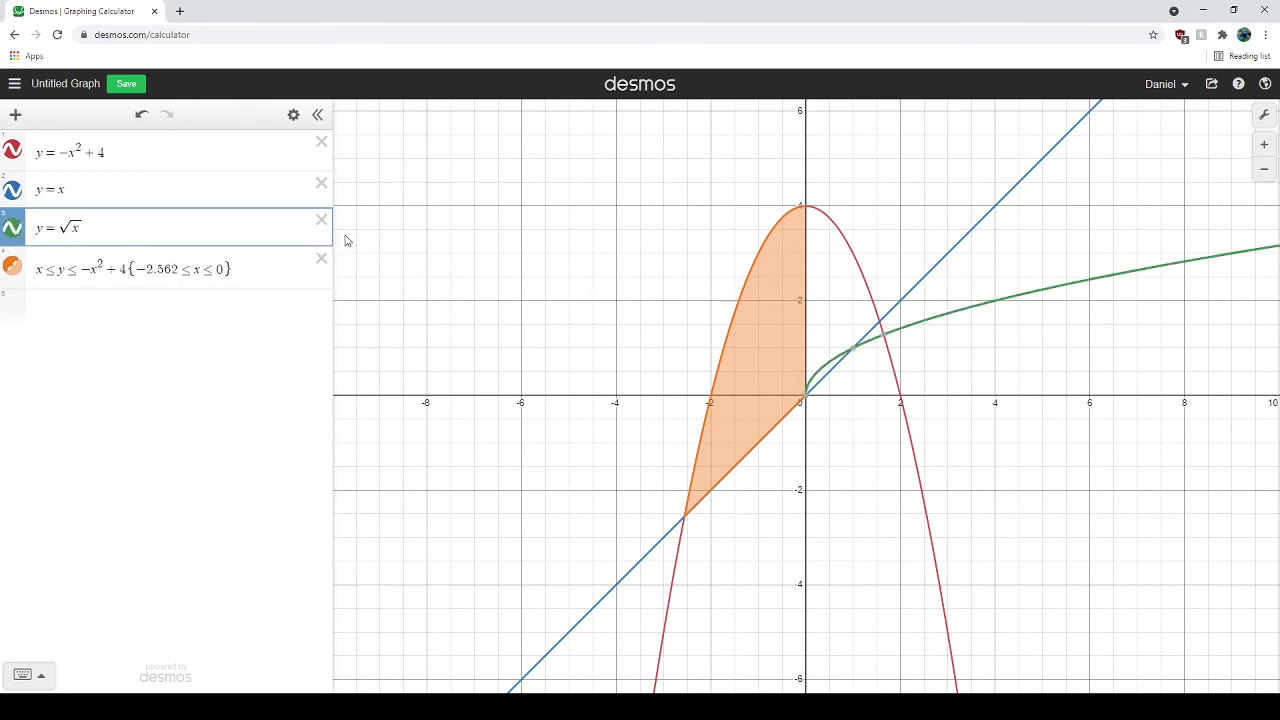
Delete the {−2.562 ≤ x ≤ 0} restriction, then undo to restore it
left_click(246, 273)
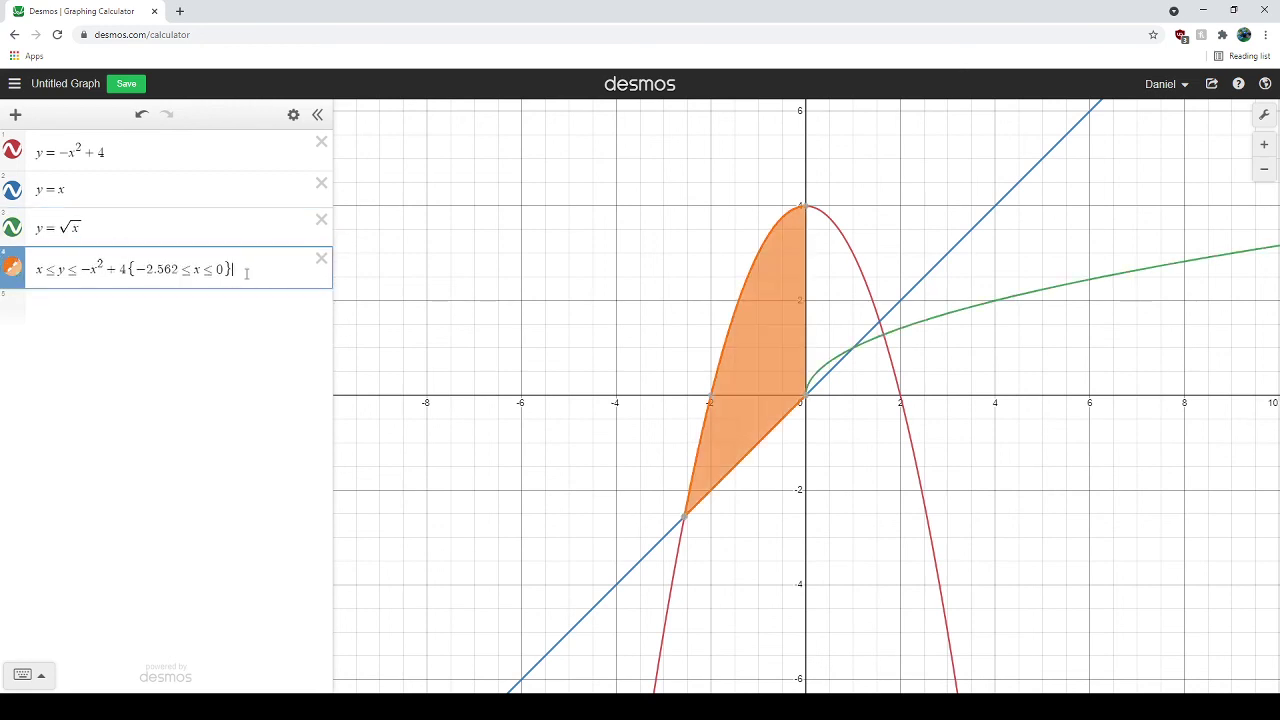
left_click_drag(246, 273, 139, 272)
key("BackSpace")
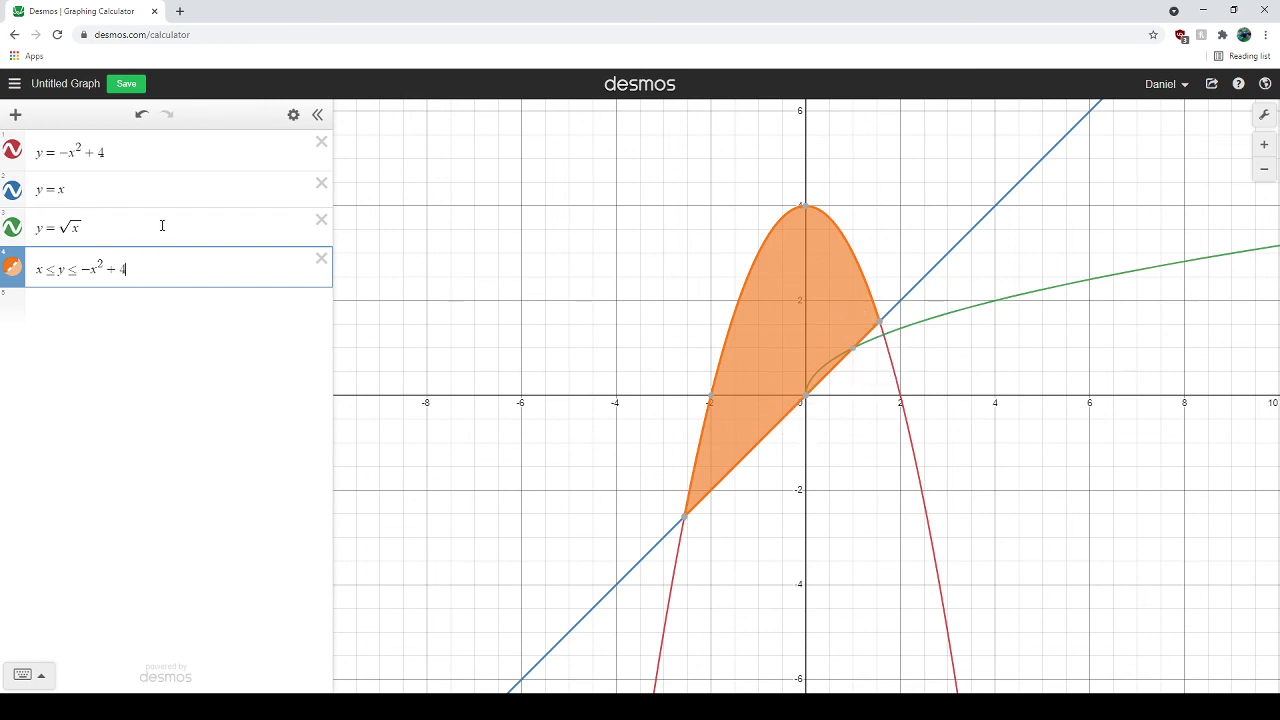
key("ctrl+z")
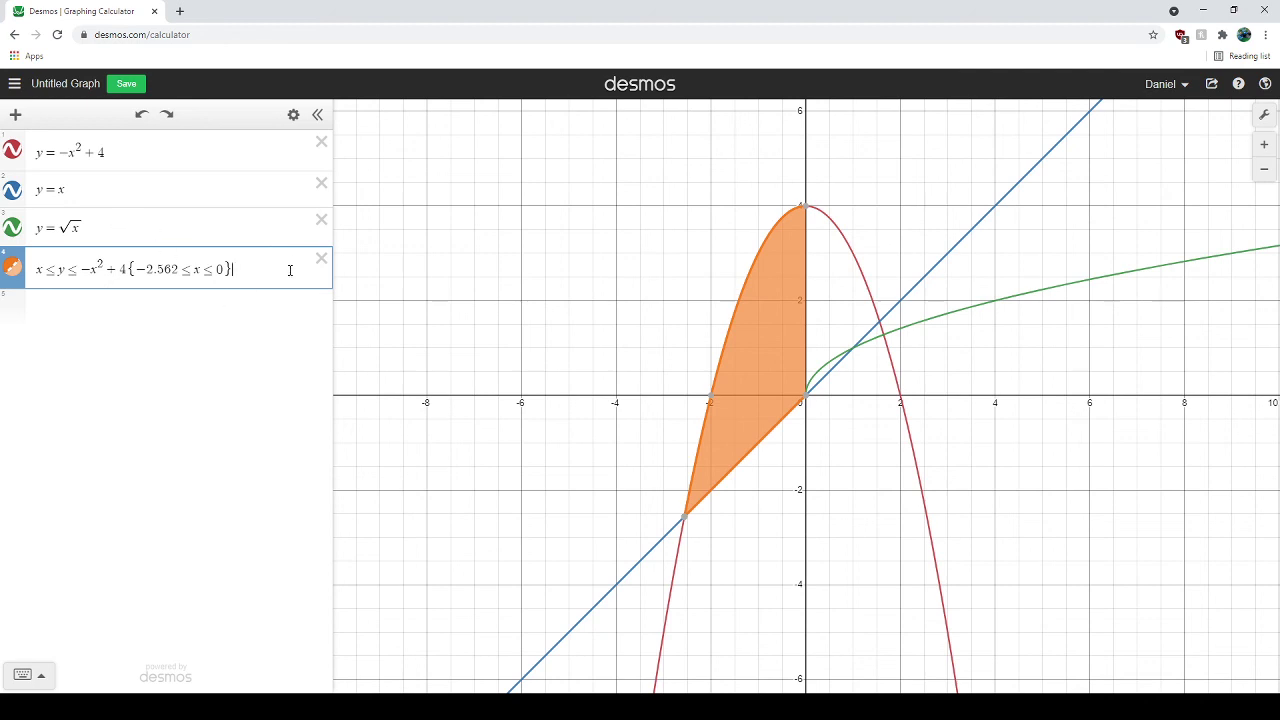
Enter the inequality √x ≤ y ≤ −x² + 4 in a new row, pasting the parabola's formula
key("Return")
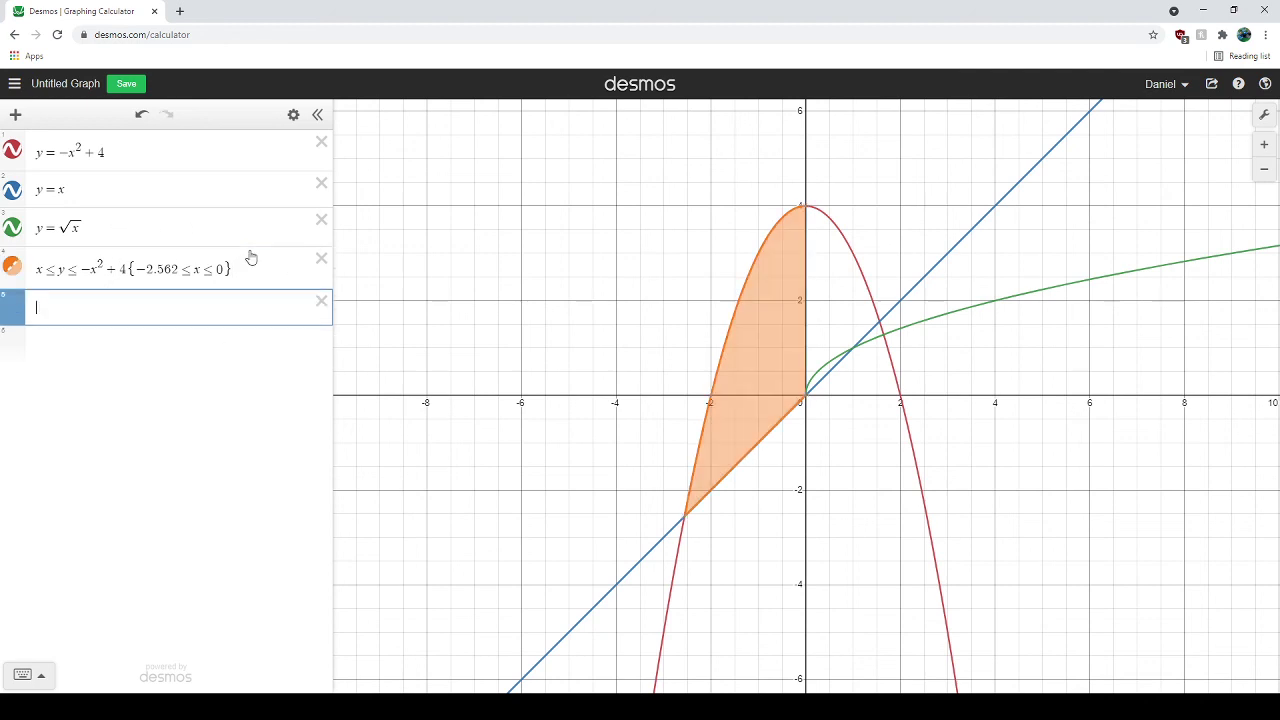
type("sqrtx")
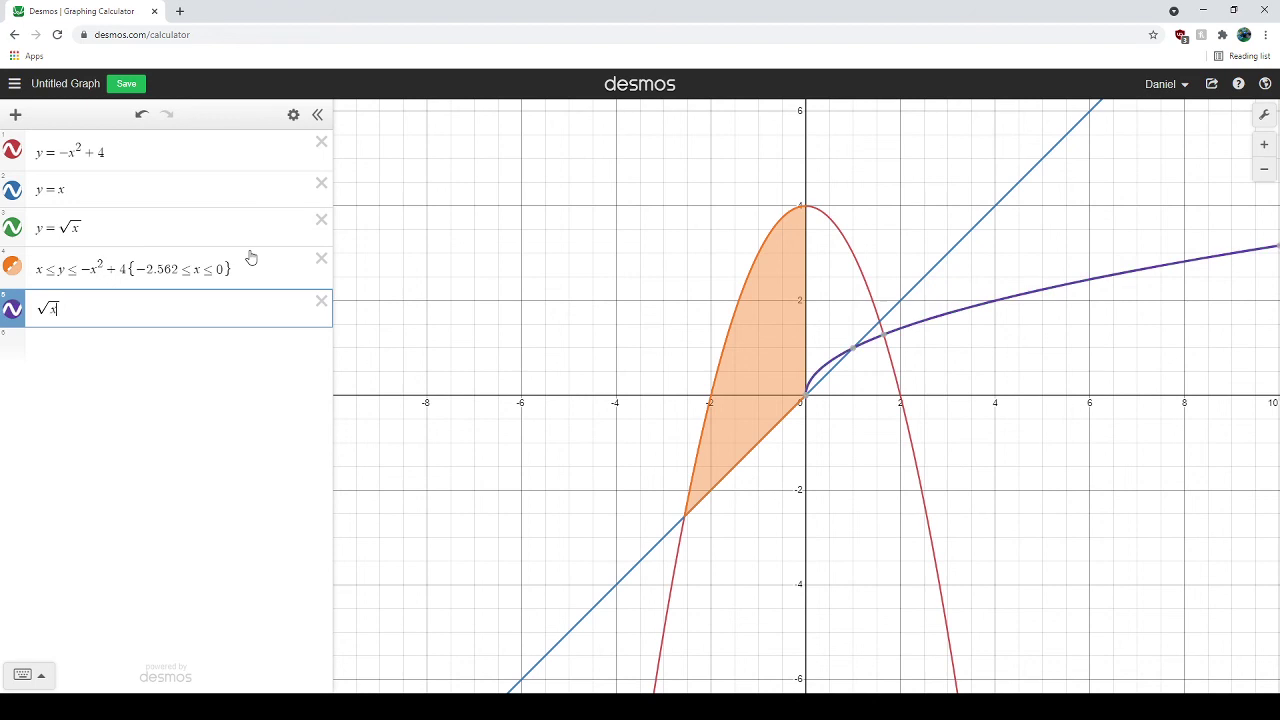
type("<=y")
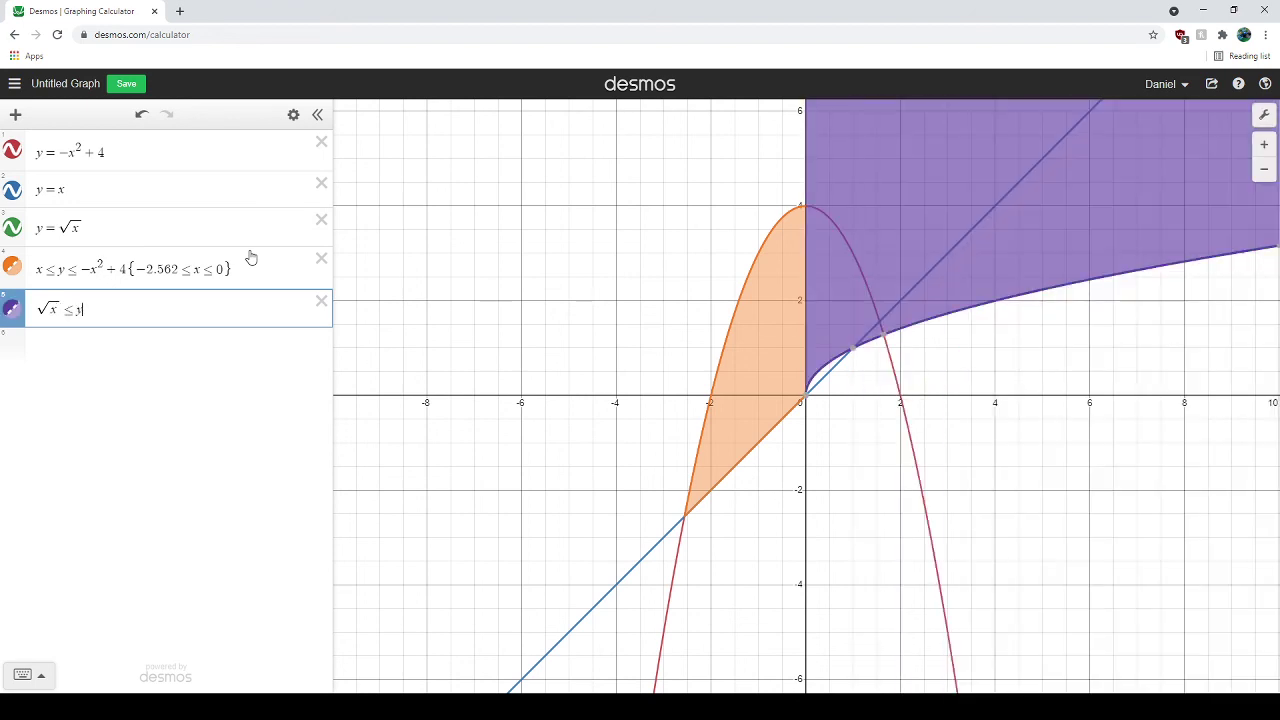
type("<=")
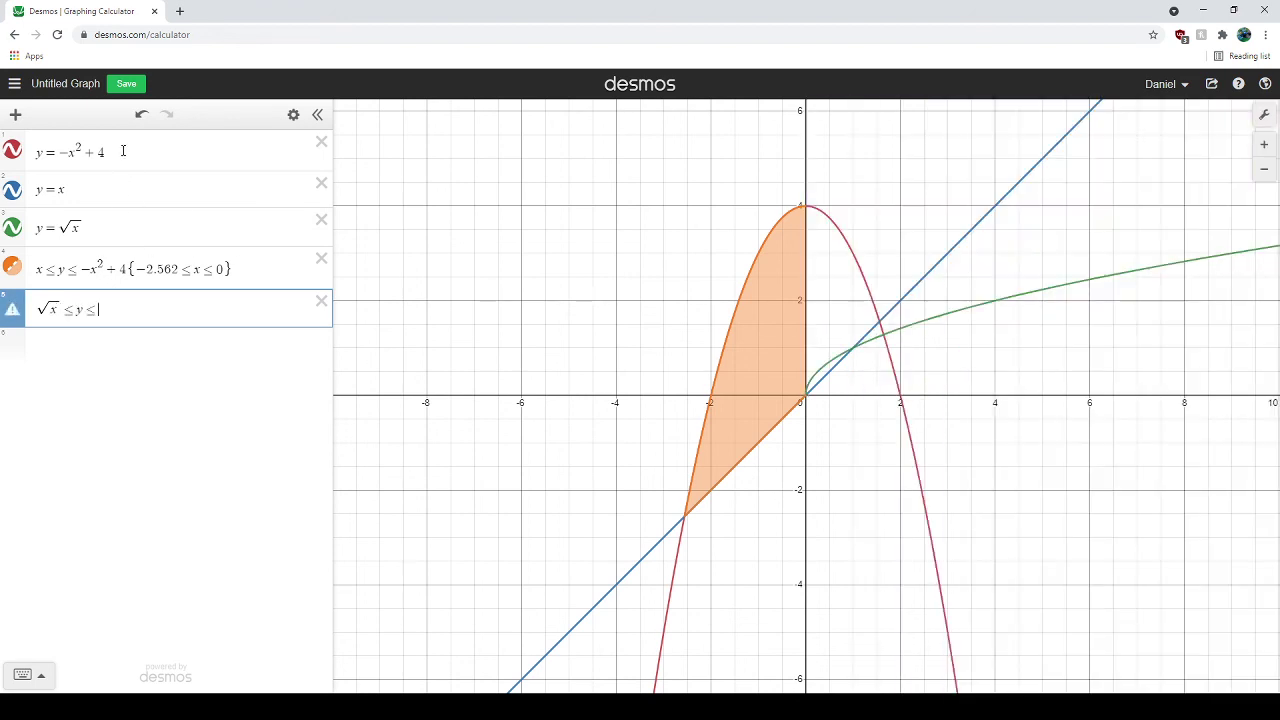
mouse_move(105, 152)
left_mouse_down()
mouse_move(42, 152)
mouse_move(60, 152)
left_mouse_up()
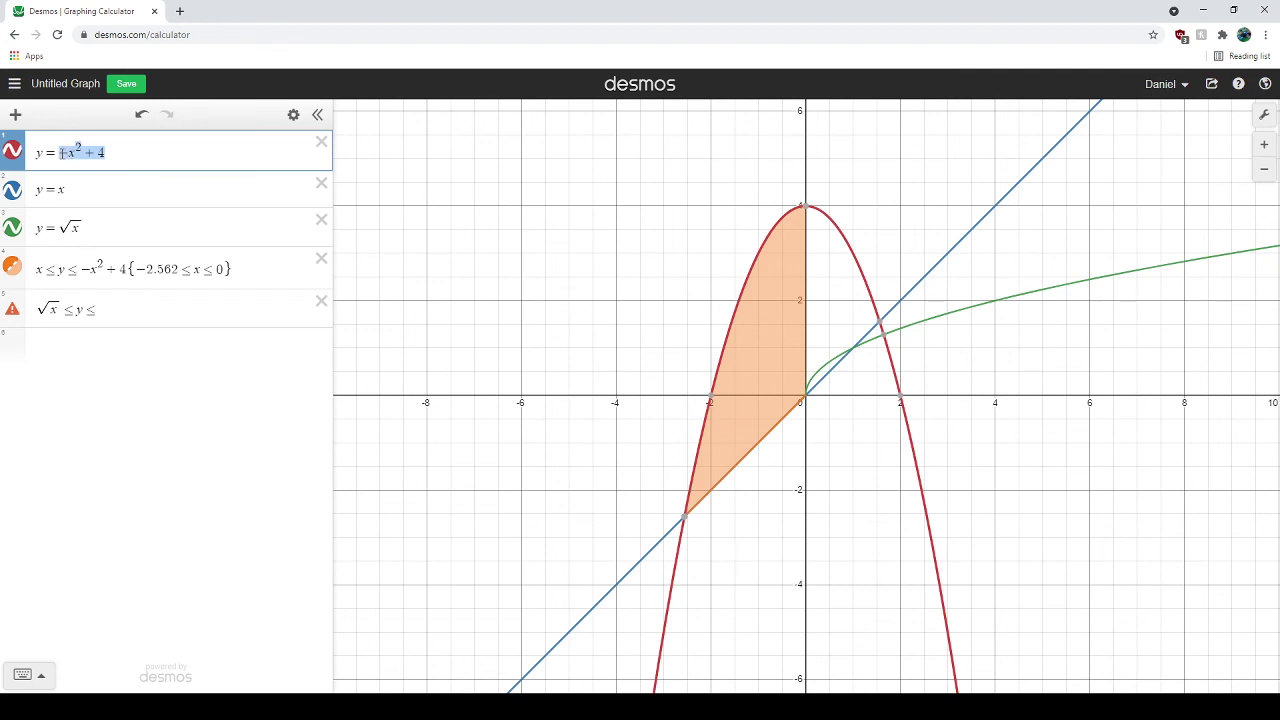
left_click(134, 310)
type("-x^2+4")
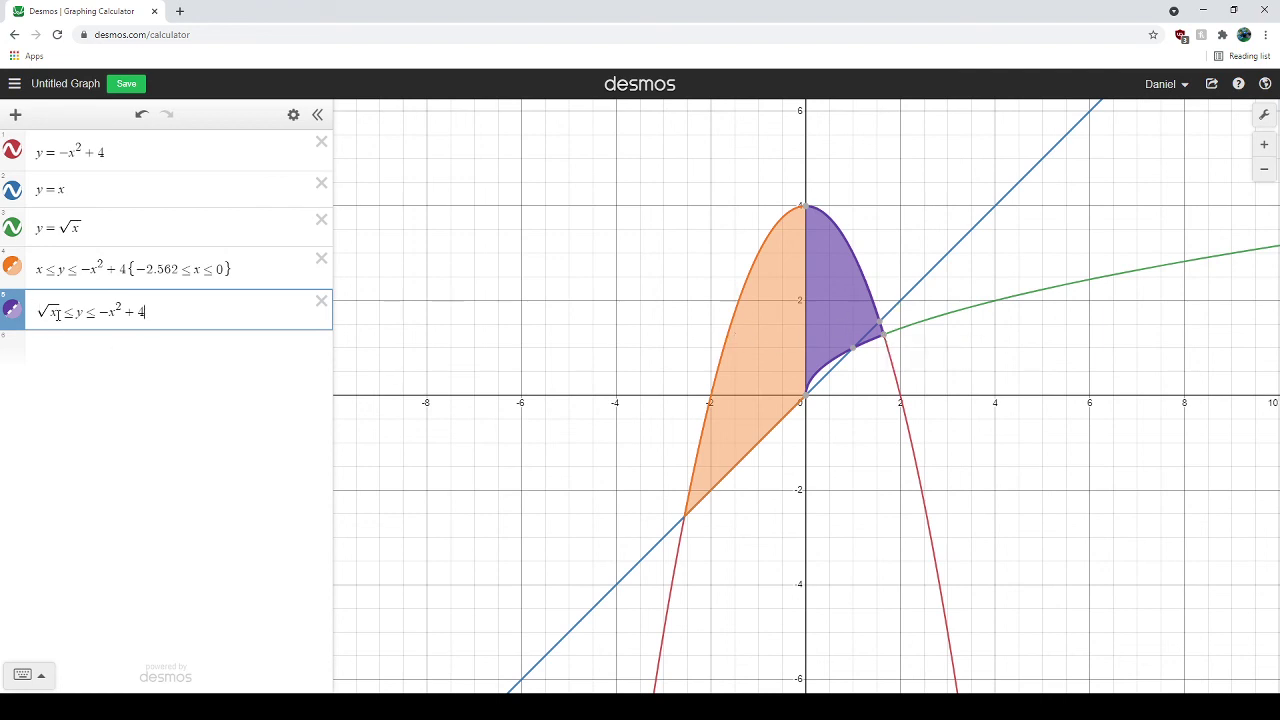
left_click_drag(164, 314, 98, 316)
Colour the second inequality region orange
left_click(293, 117)
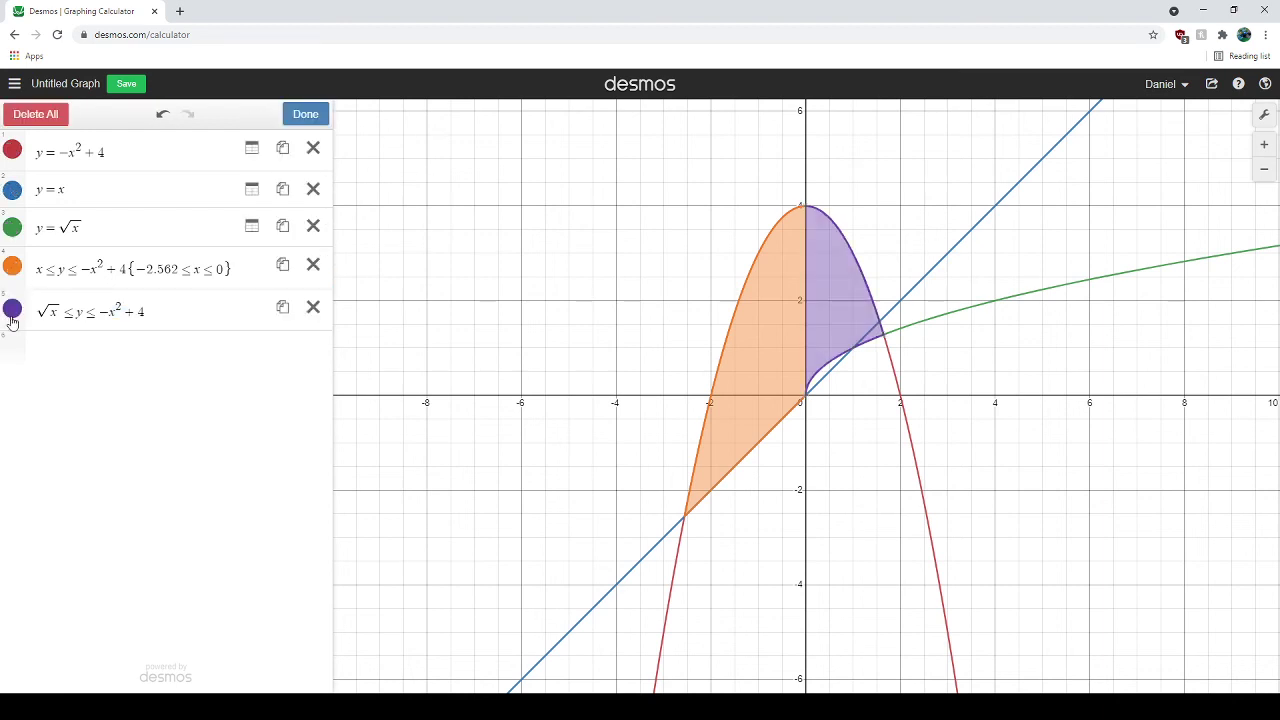
left_click(12, 312)
left_click(115, 380)
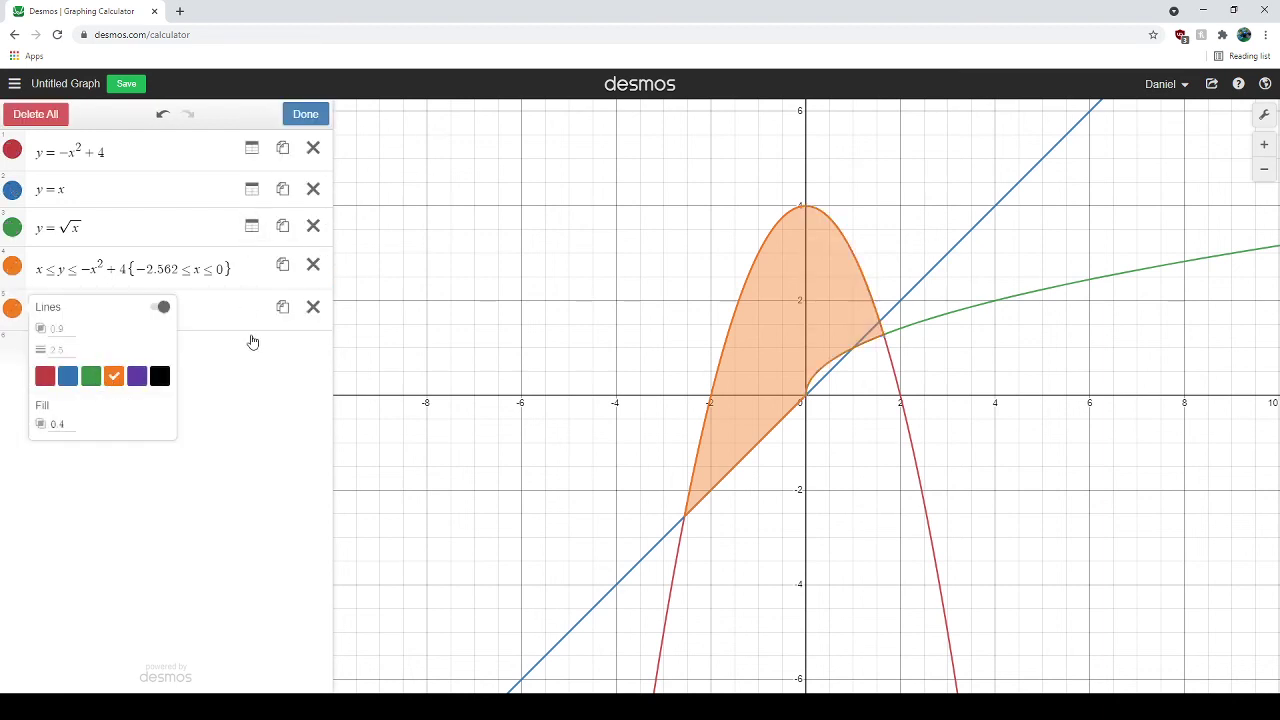
left_click(305, 114)
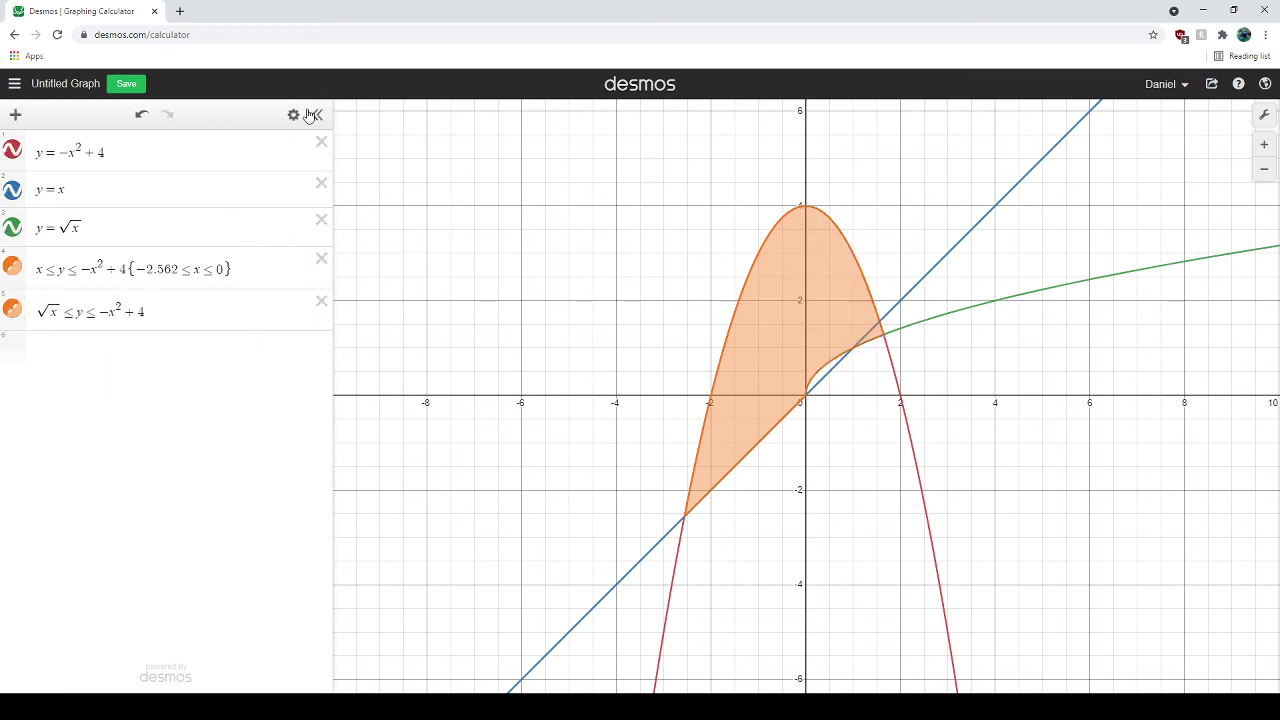
Delete the y = √x, y = x and y = −x² + 4 expressions
left_click(321, 220)
left_click(321, 184)
left_click(321, 142)
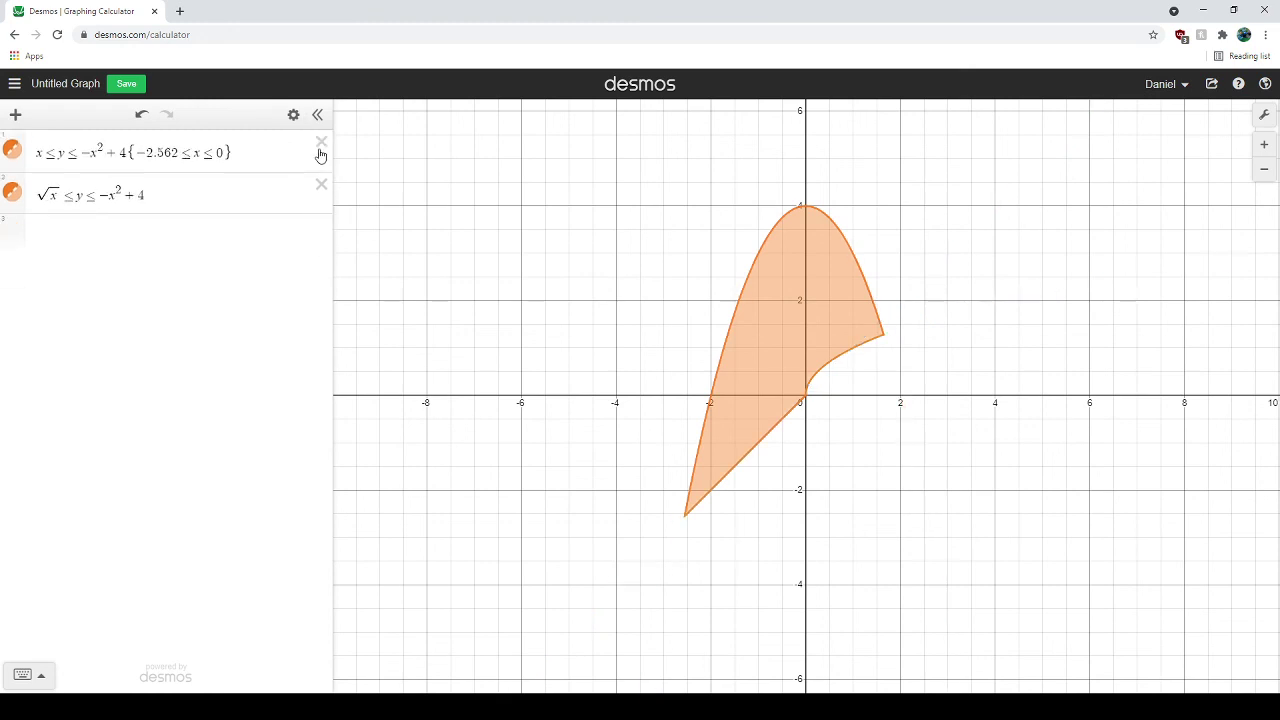